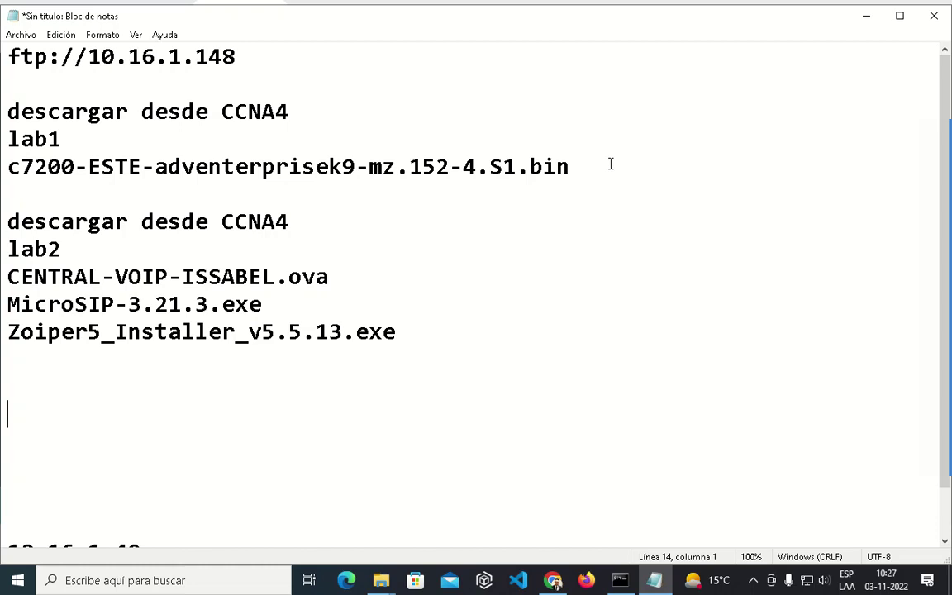
Step: Minimize Notepad and Chrome, and widen Explorer's Nombre column to show the full c7200 image name
mouse_move(946, 149)
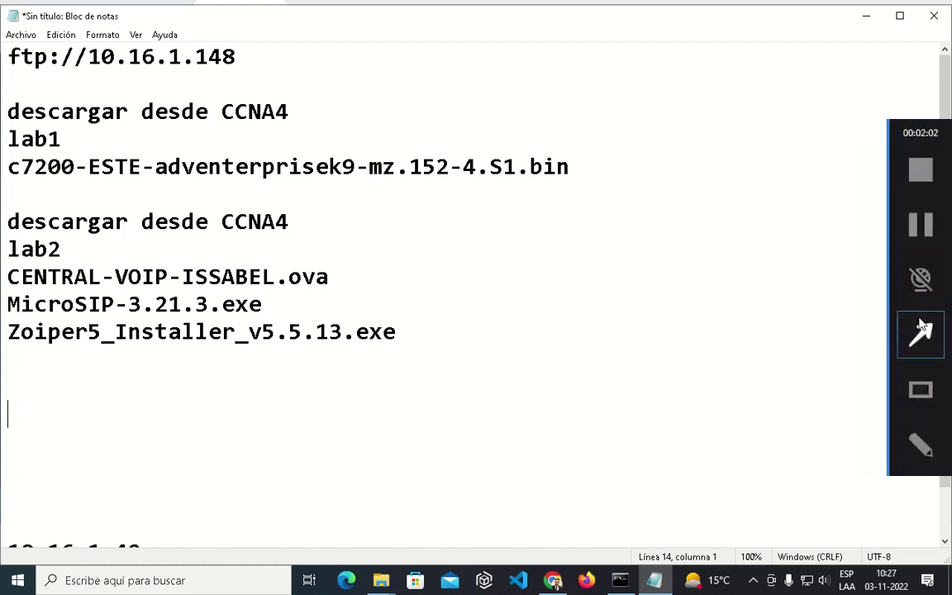
left_click(920, 389)
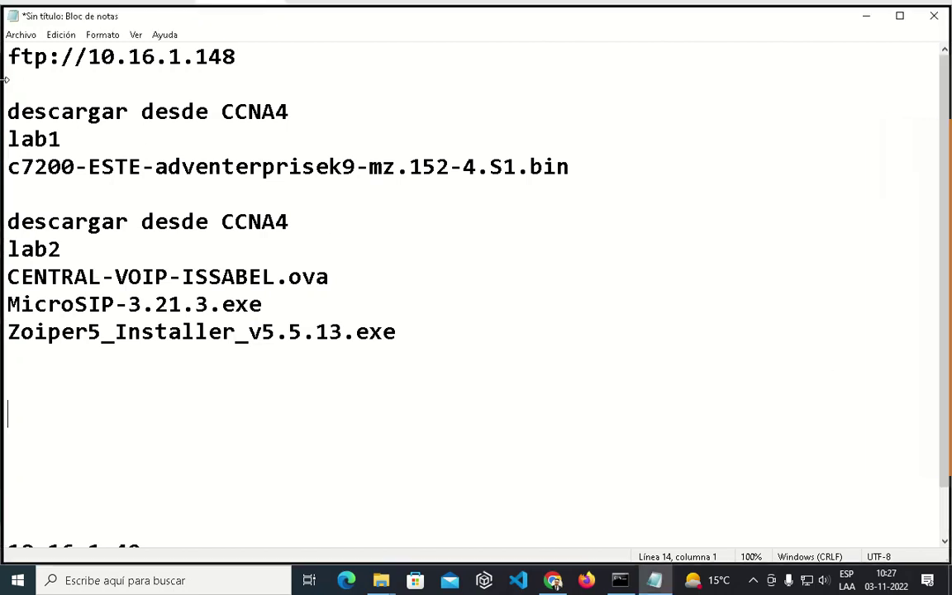
mouse_move(939, 264)
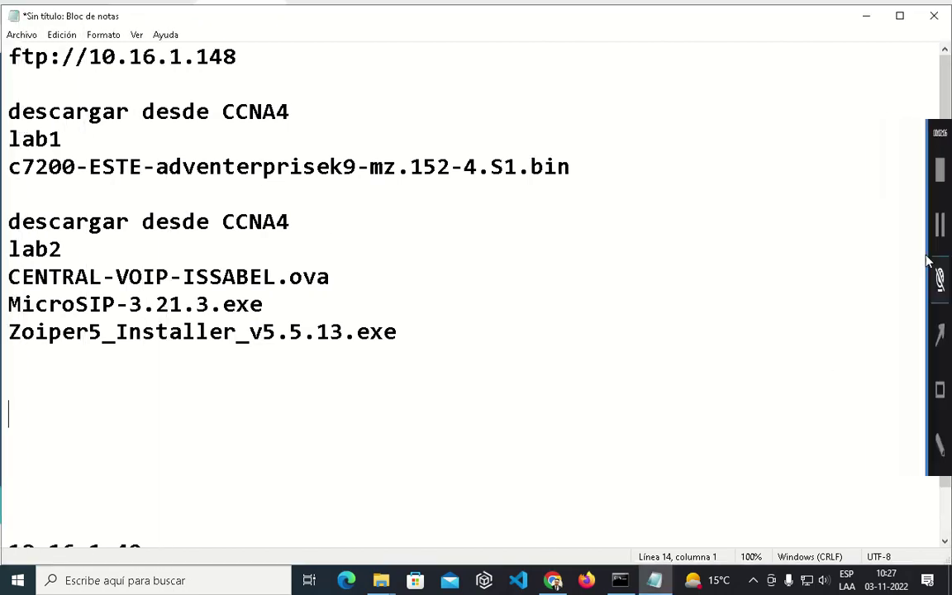
left_click(920, 389)
mouse_move(6, 80)
left_mouse_down()
mouse_move(48, 130)
mouse_move(694, 202)
left_mouse_up()
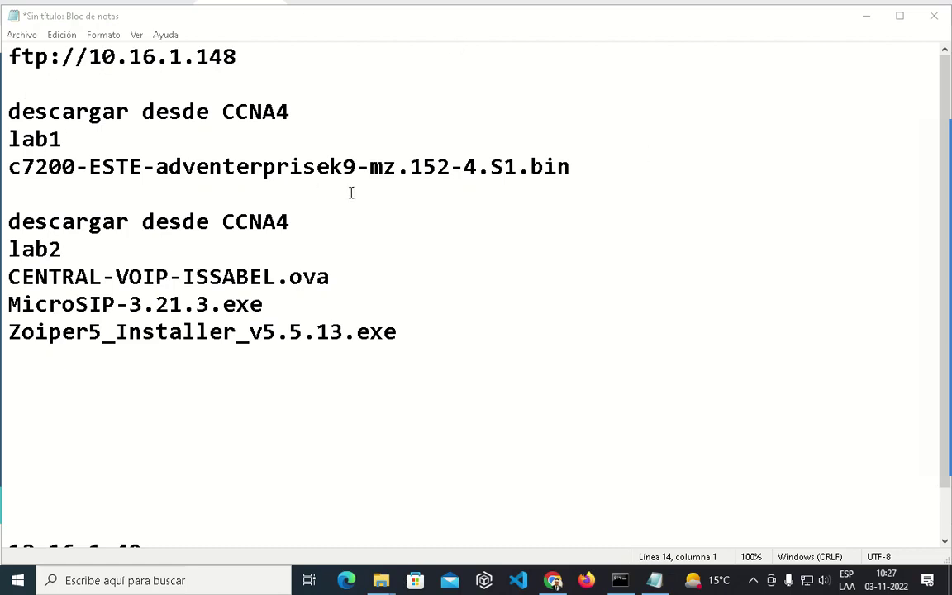
left_click_drag(9, 166, 595, 182)
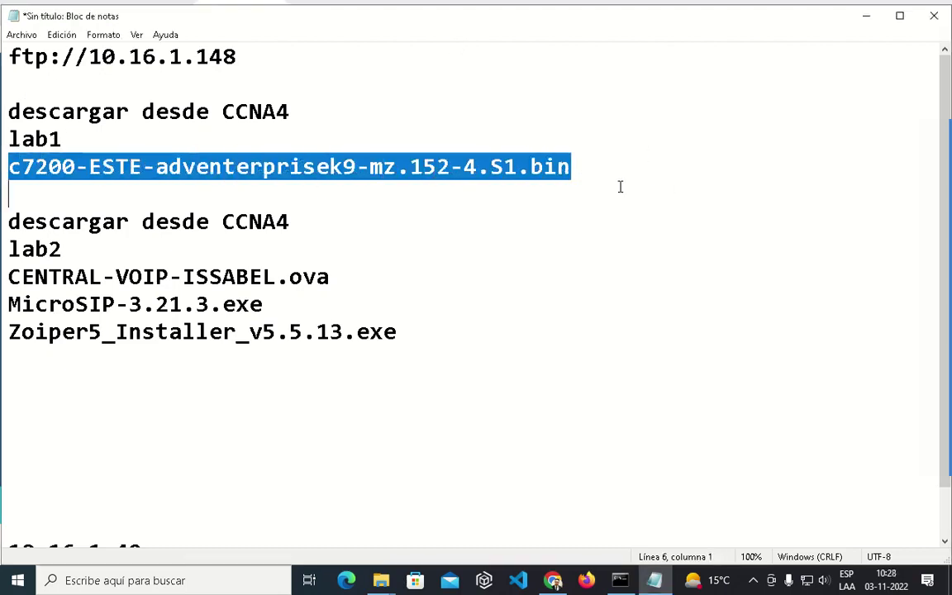
left_click(866, 16)
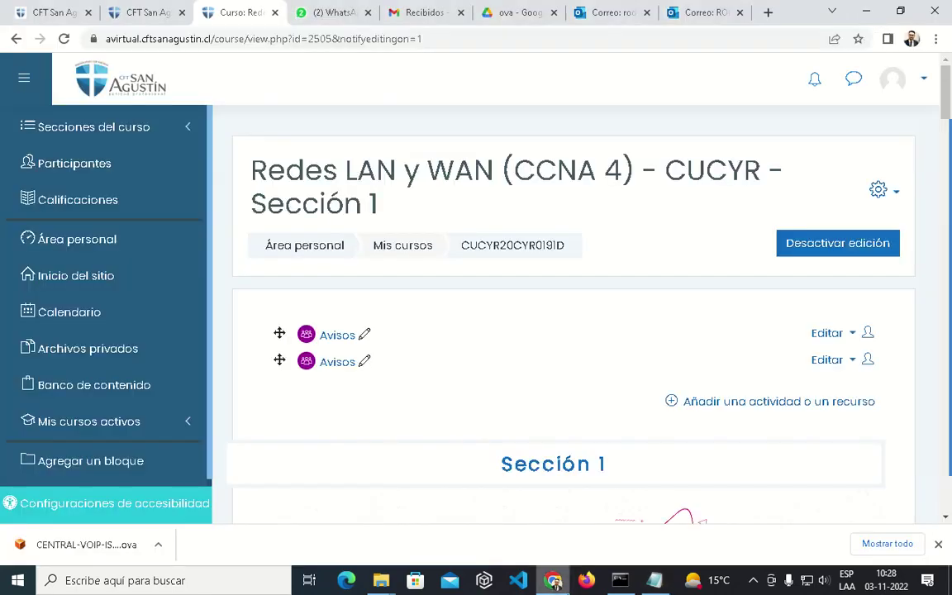
left_click(868, 10)
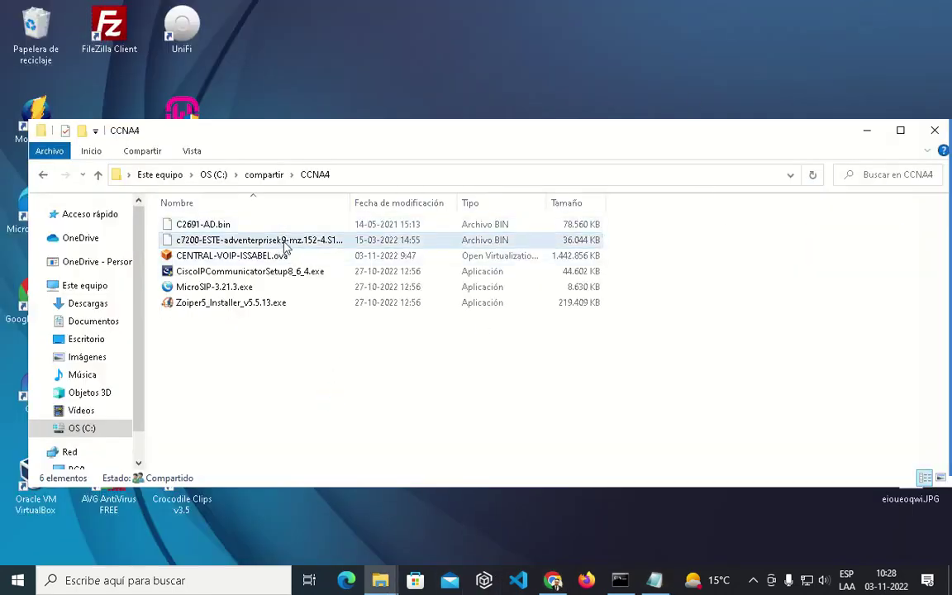
left_click_drag(349, 203, 426, 201)
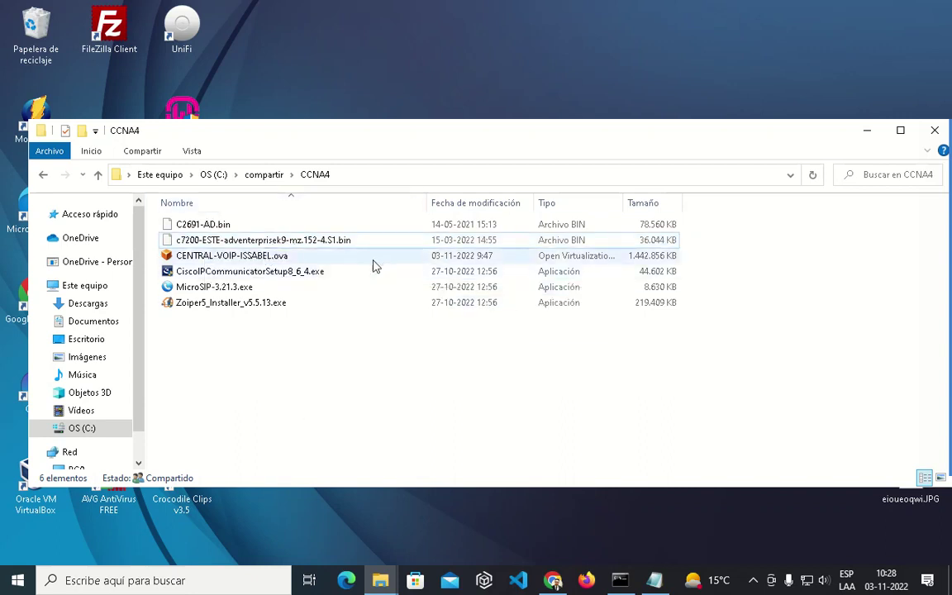
Step: Search Windows for 'gn' and launch GNS3 from the results
left_click(212, 582)
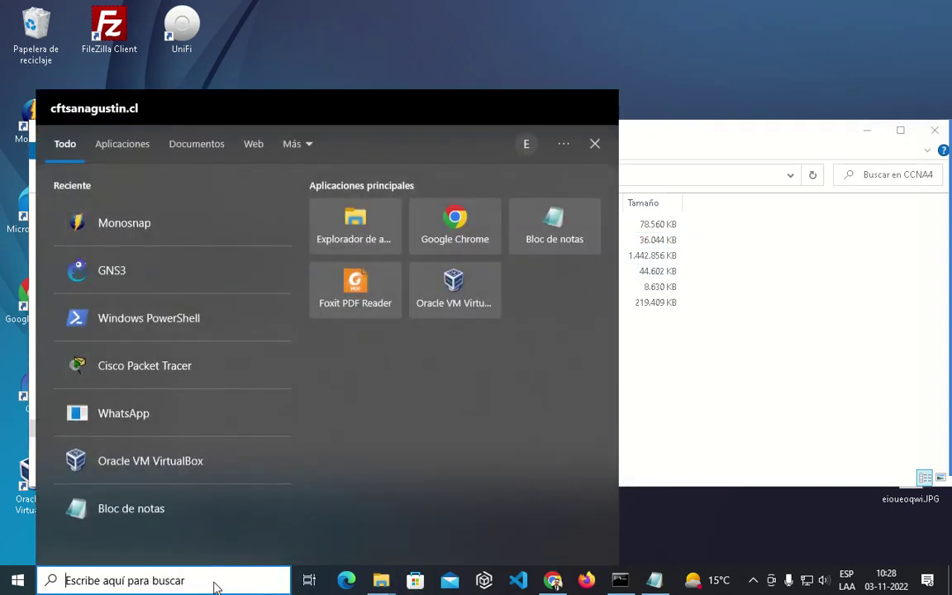
type("gn")
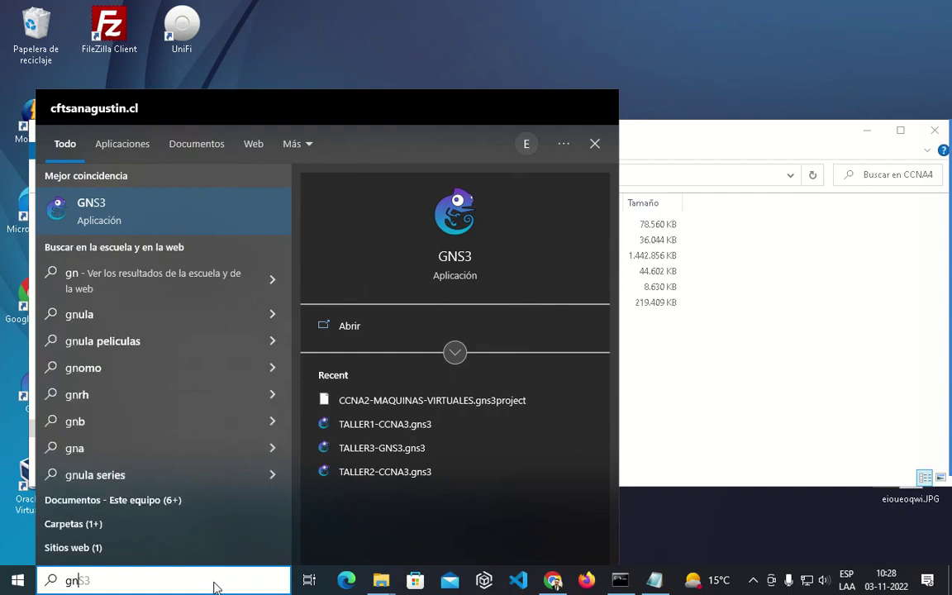
type("3")
key("BackSpace")
left_click(153, 206)
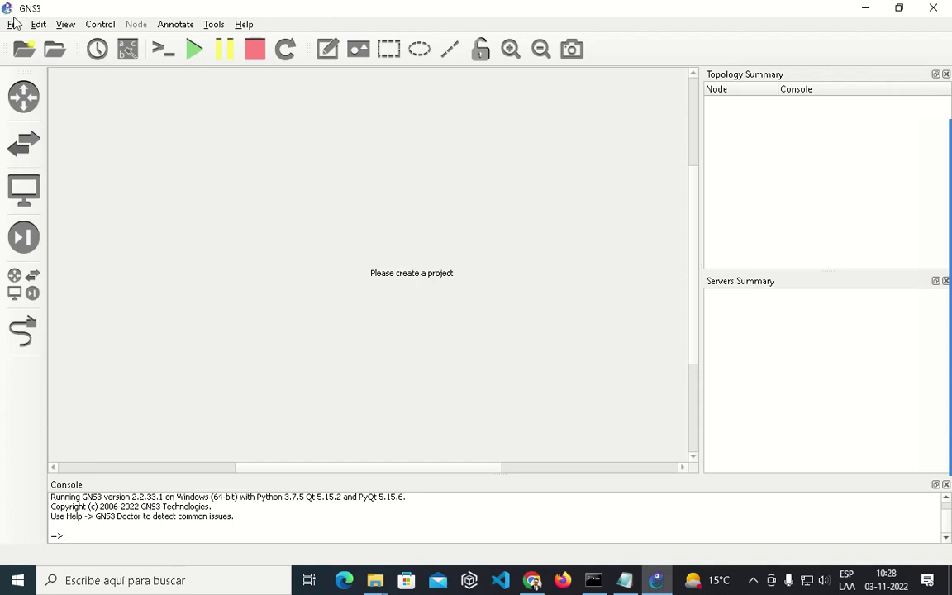
Step: Name the new project 'CCNA4-TALLER GUI' in the default location and create it
mouse_move(926, 302)
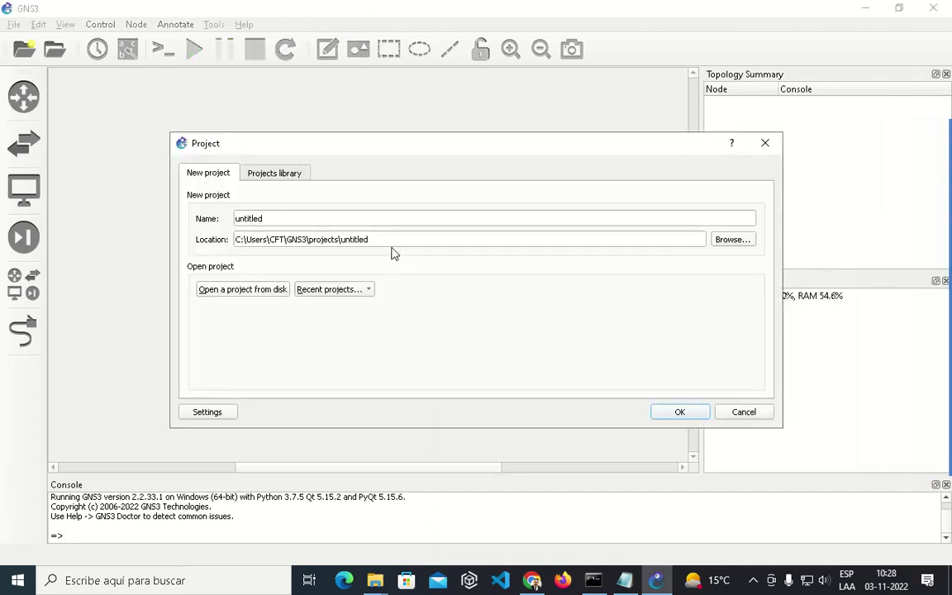
left_click(726, 239)
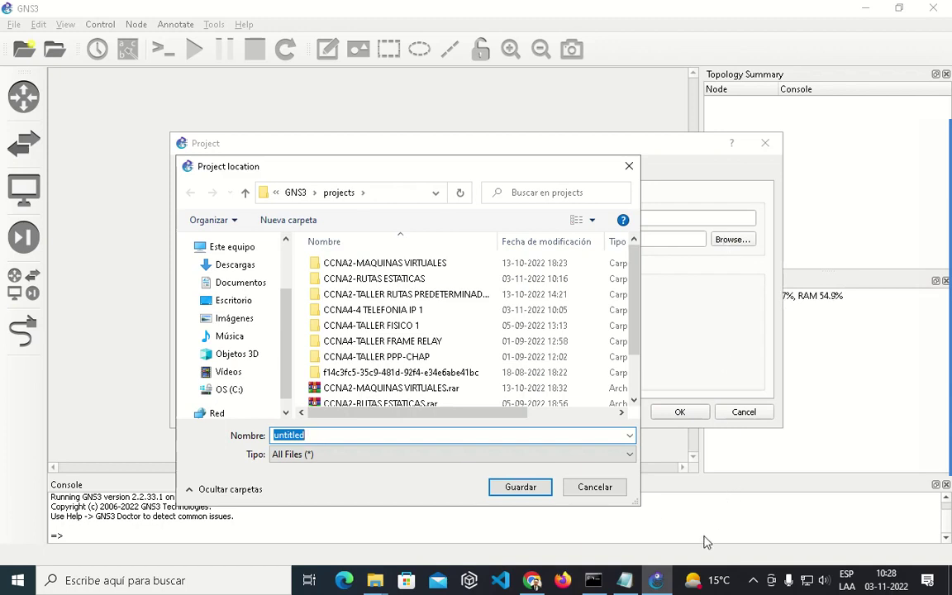
left_click(595, 487)
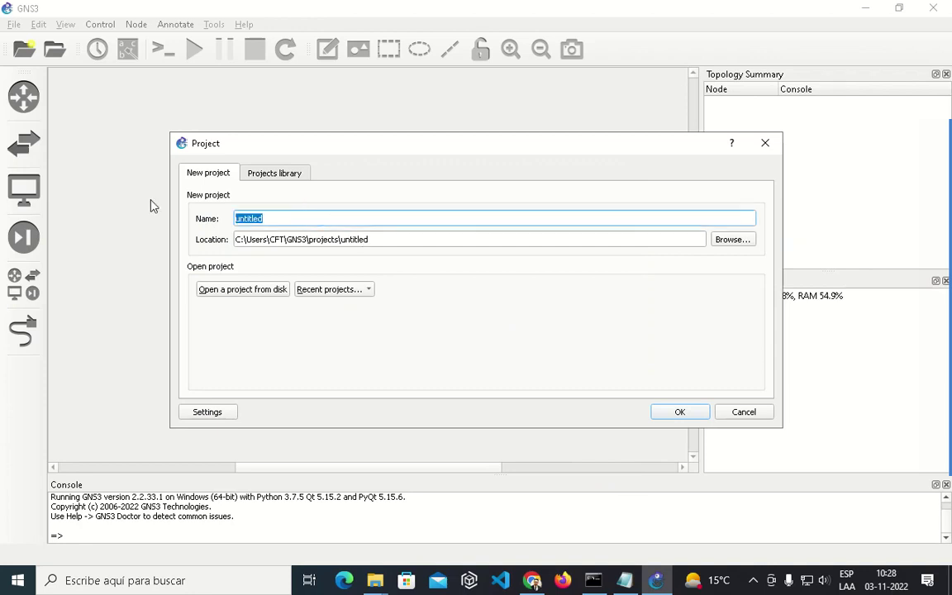
type("CC")
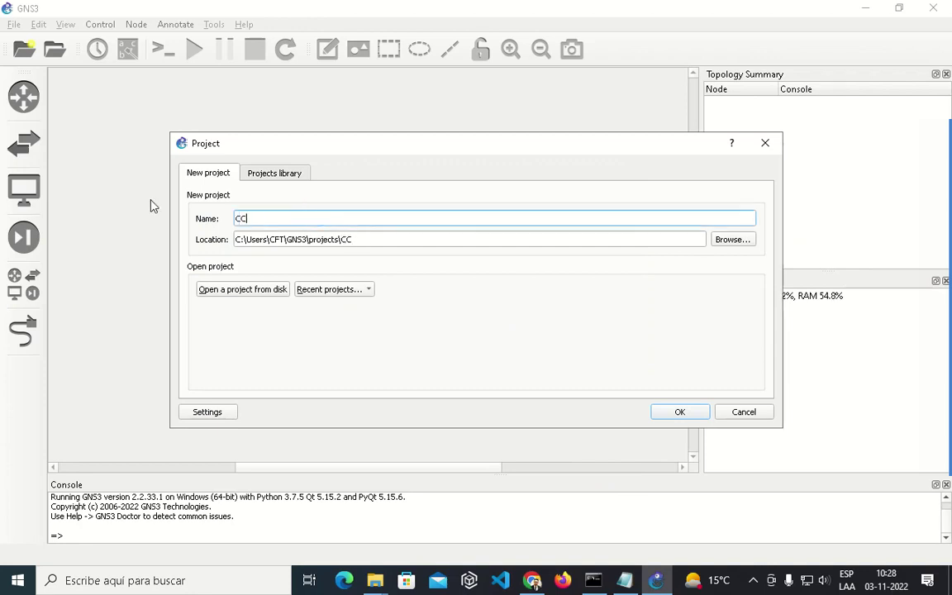
type("NA4-TALLER")
type(" H")
key("BackSpace")
key("BackSpace")
type("GUI")
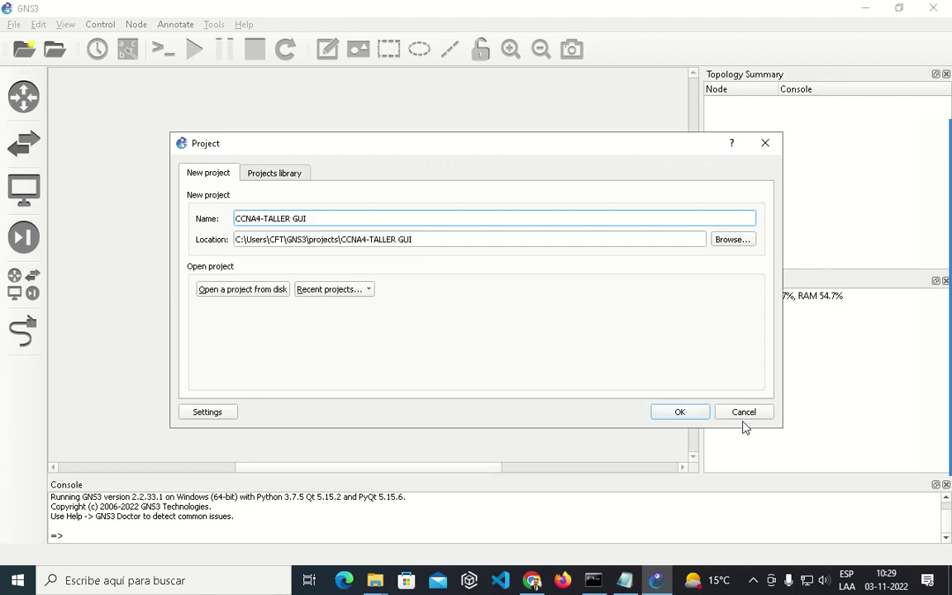
left_click(681, 410)
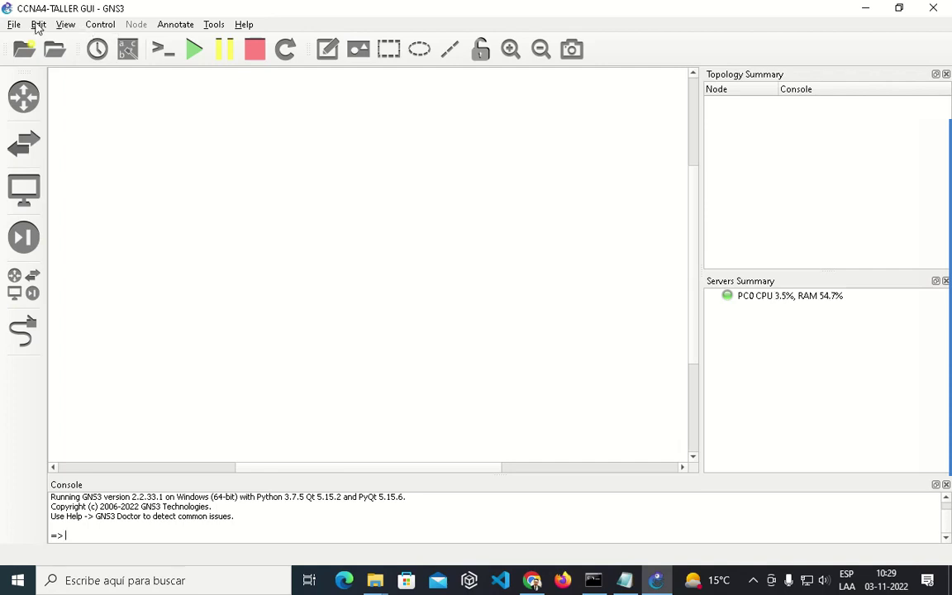
Step: Start a new IOS router template from Edit > Preferences and browse for a new image file
left_click(36, 27)
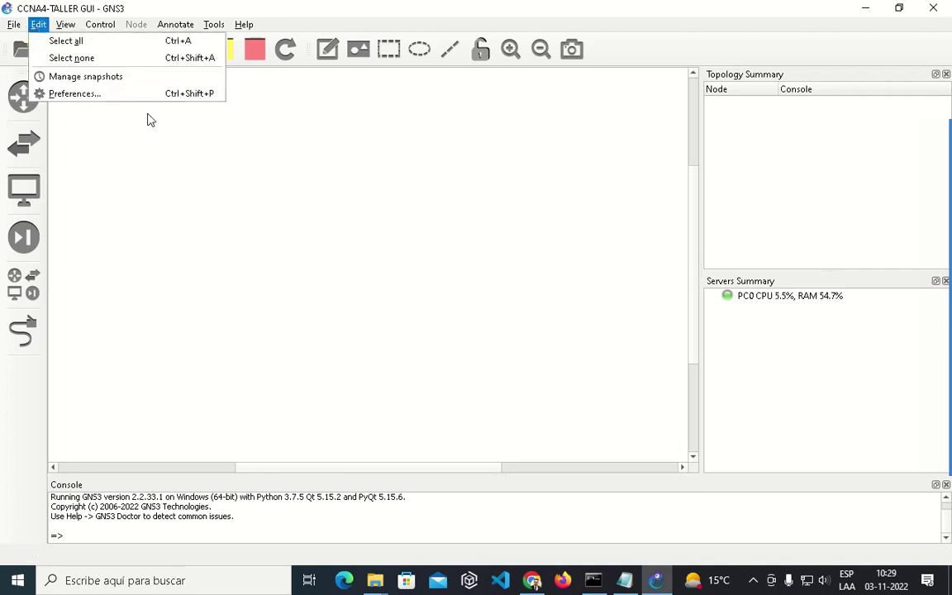
mouse_move(65, 24)
left_click(57, 93)
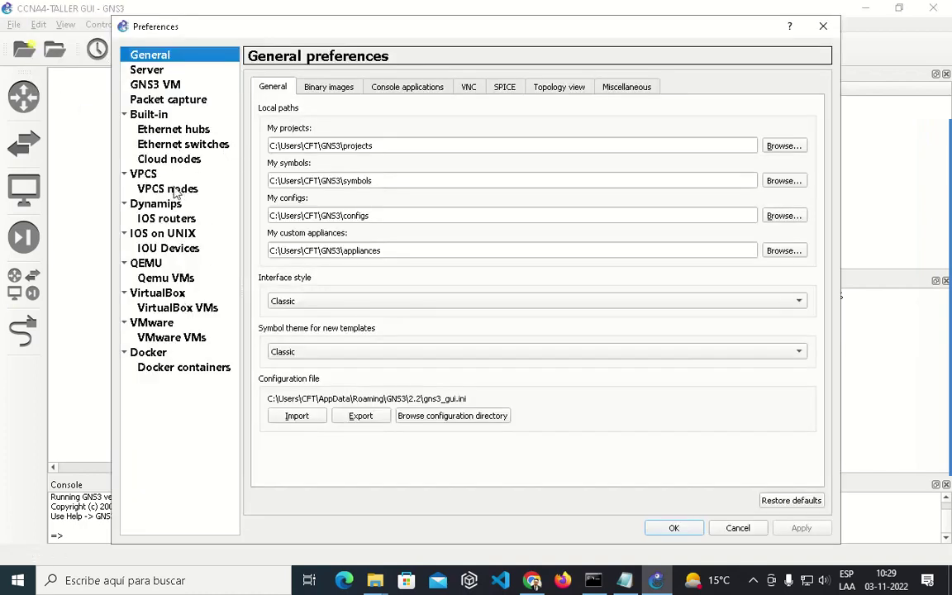
left_click(167, 218)
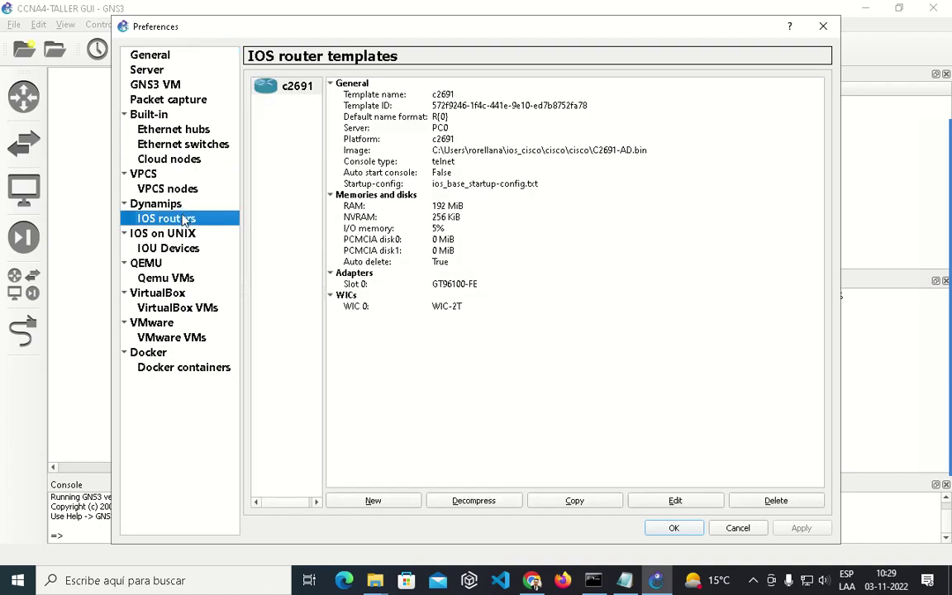
left_click(369, 499)
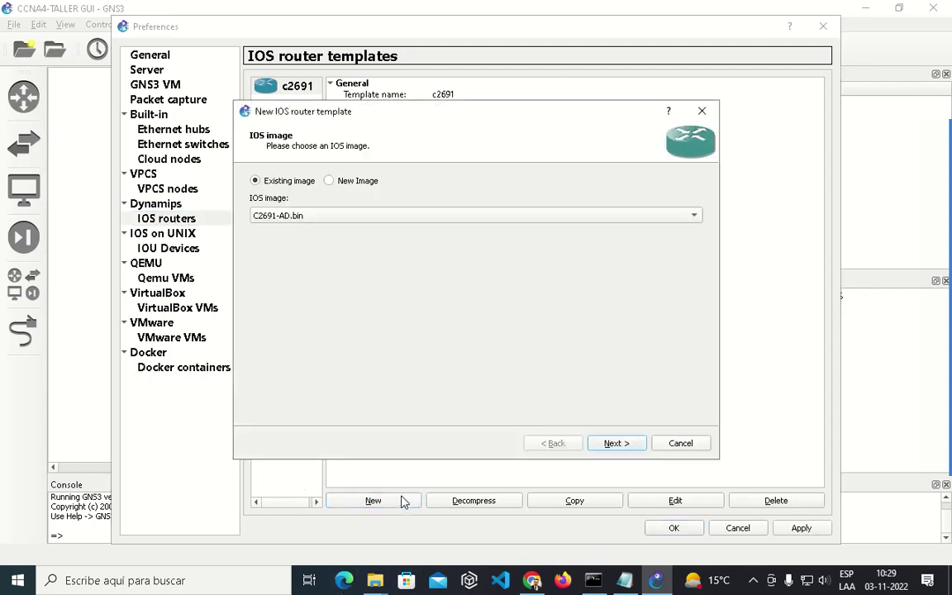
left_click(328, 181)
left_click(678, 216)
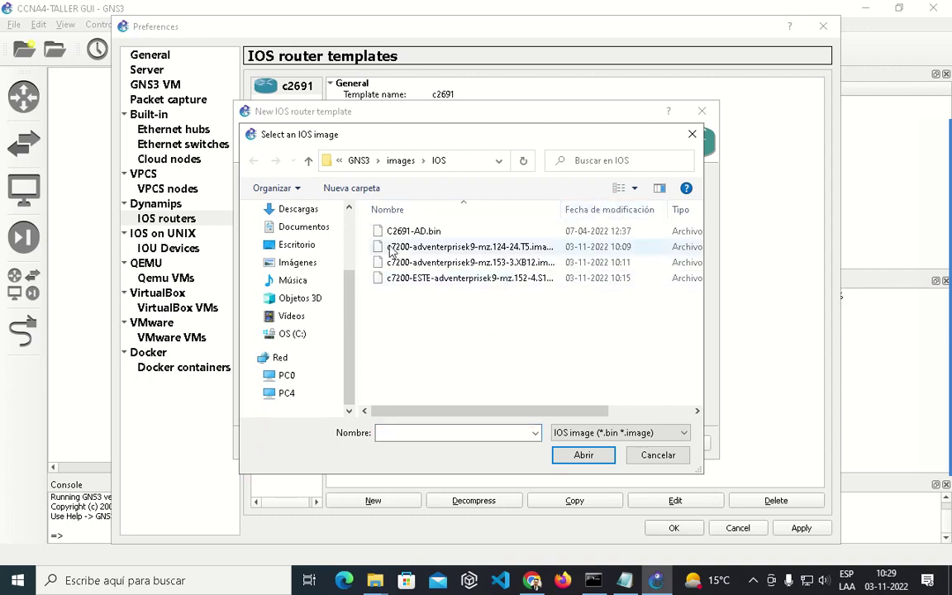
Step: Delete the old c7200 image files, including 153-3.XB12 and c7200-ESTE, from the file browser
left_click(399, 264)
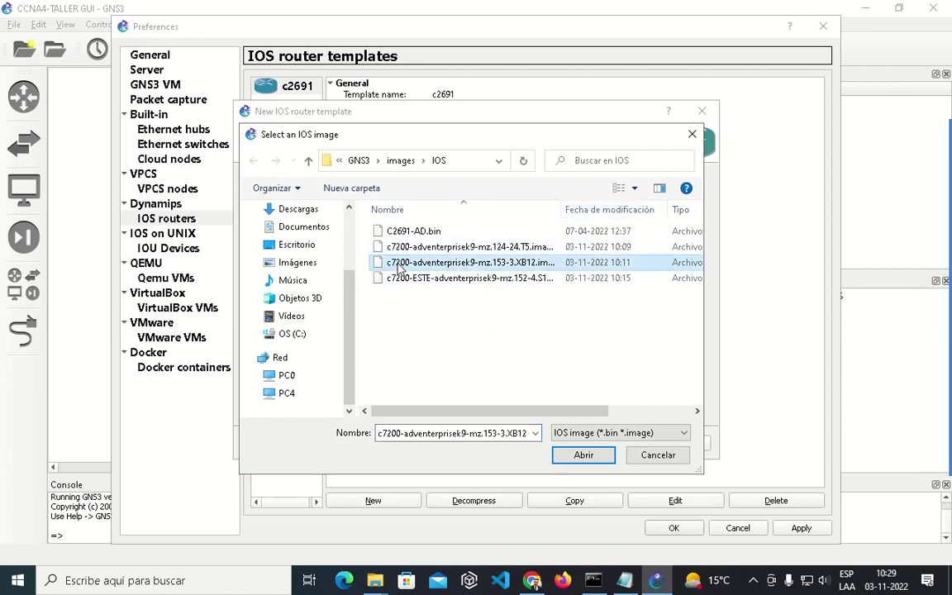
right_click(399, 264)
left_click(438, 514)
left_click(413, 261)
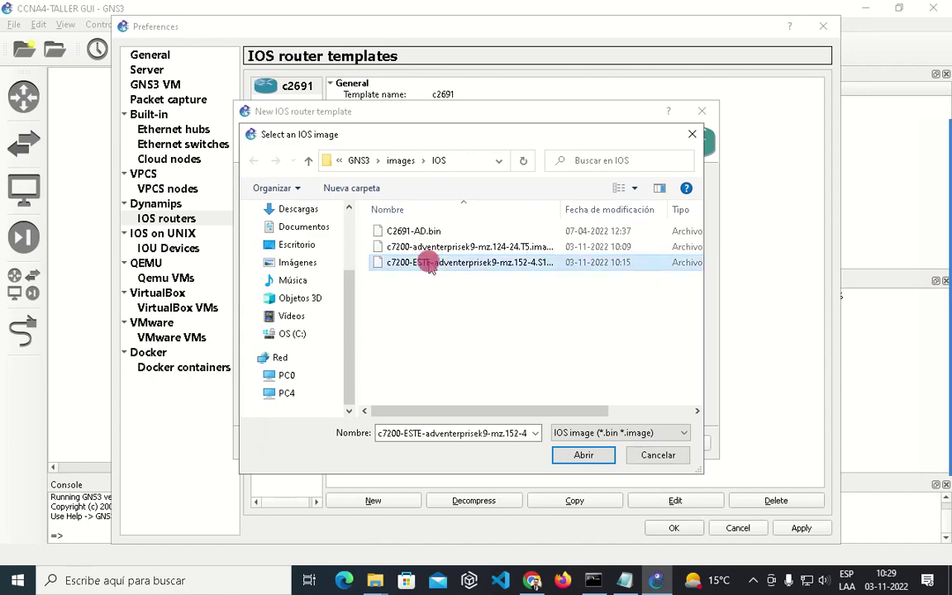
right_click(433, 262)
left_click(442, 514)
right_click(413, 231)
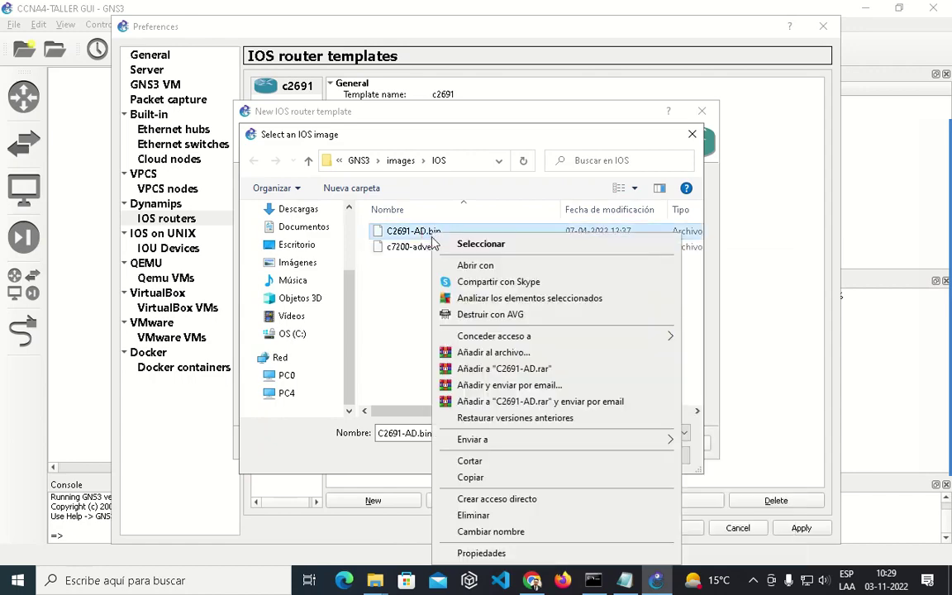
right_click(408, 246)
left_click(462, 514)
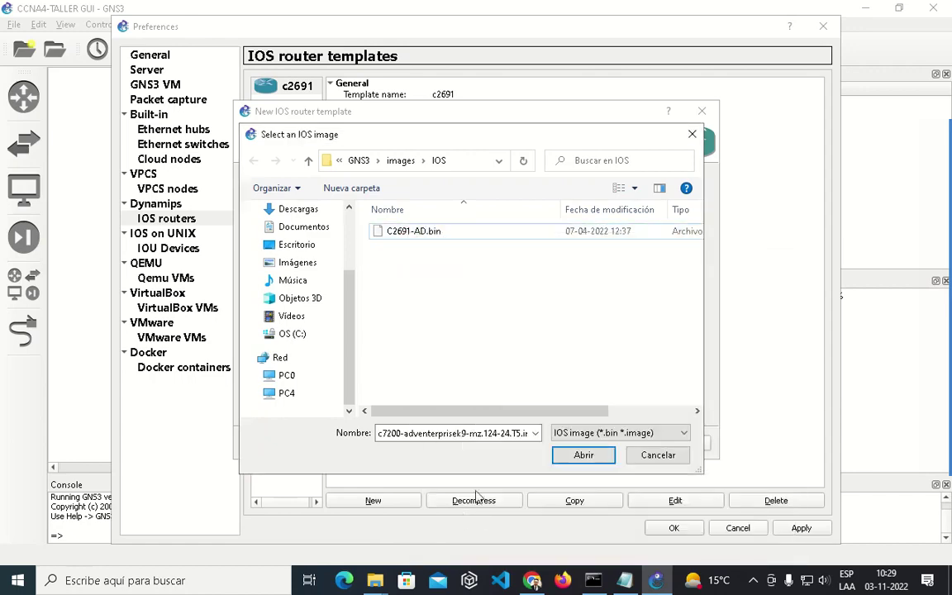
Step: Pick the c7200 image from C:\compartir\CCNA4 and load it
left_click(303, 336)
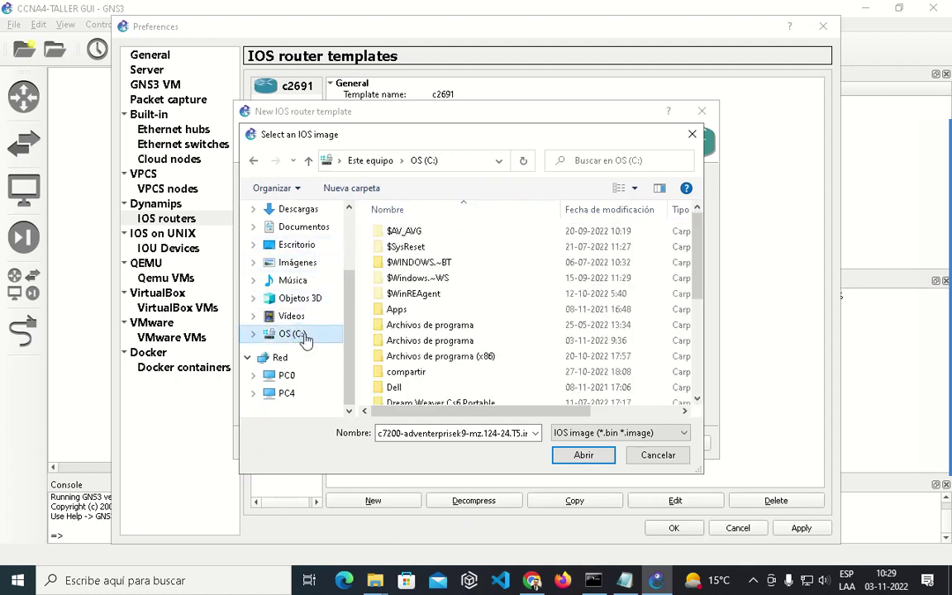
double_click(404, 372)
double_click(405, 248)
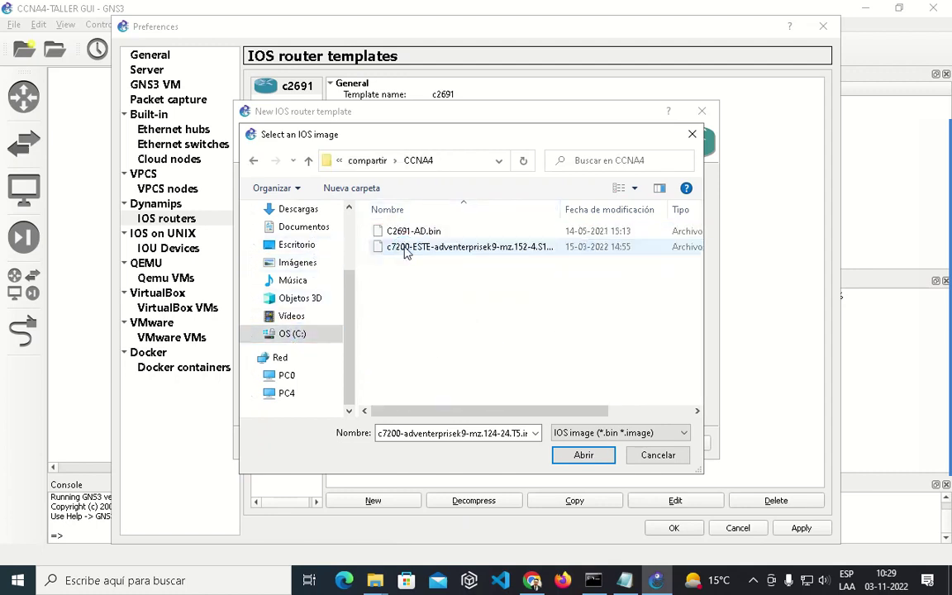
left_click(439, 247)
left_click(583, 454)
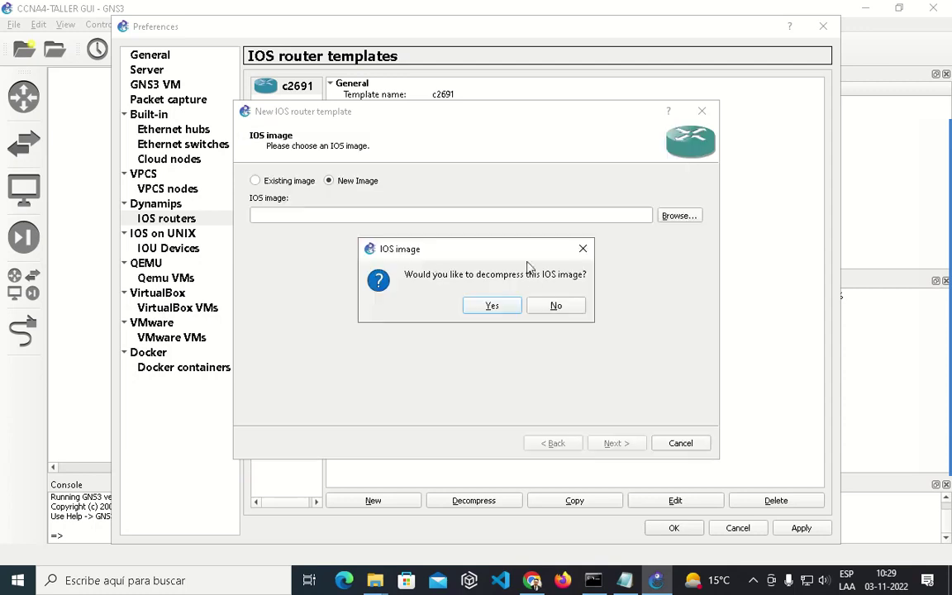
Step: Decompress the c7200 image and keep the name c7200 and 512 MiB RAM
left_click(502, 305)
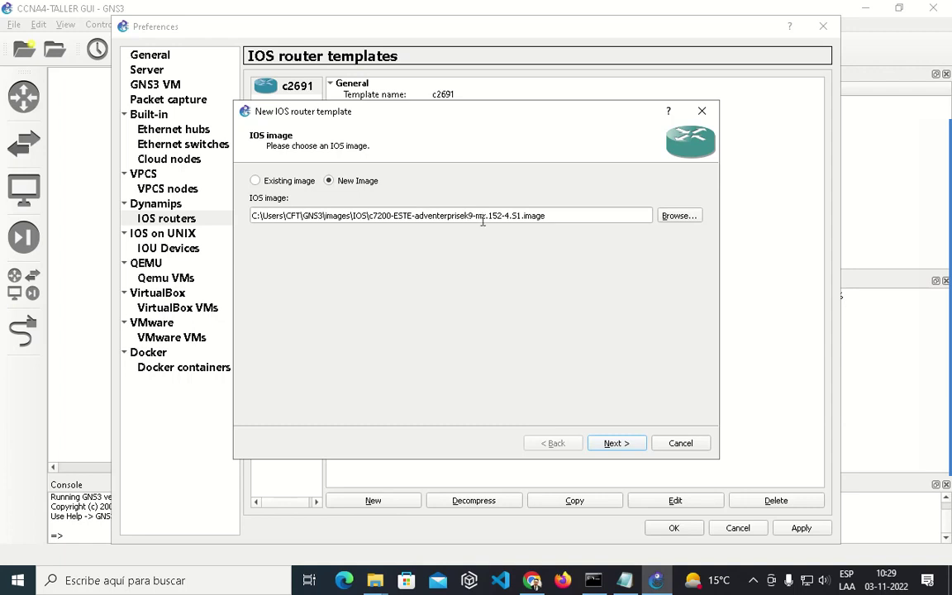
left_click(624, 450)
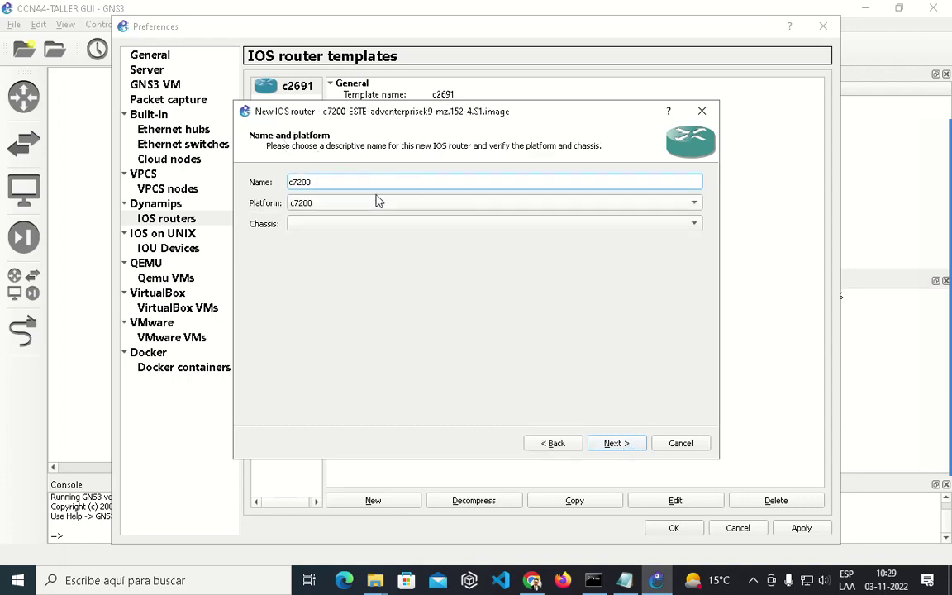
left_click(615, 443)
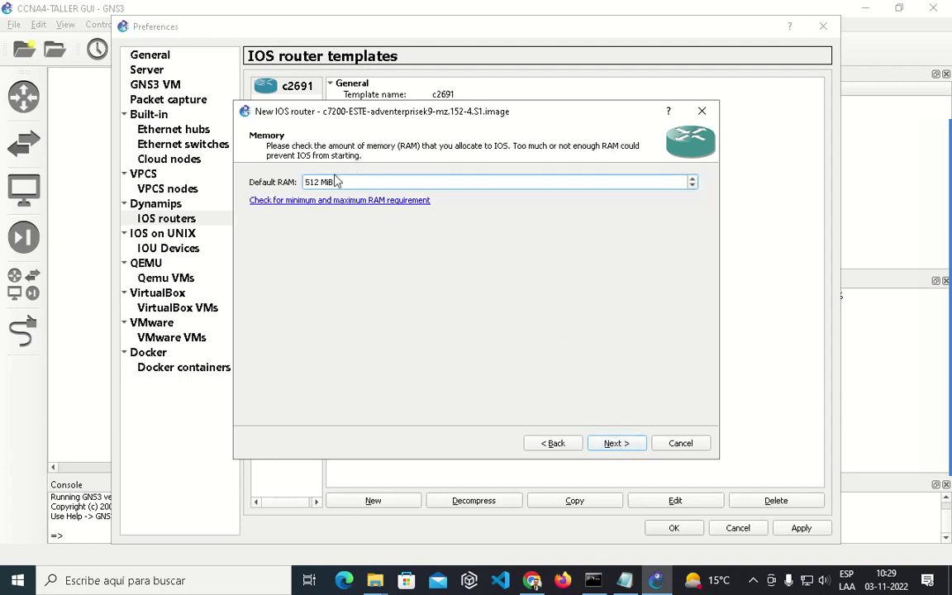
left_click_drag(428, 111, 513, 144)
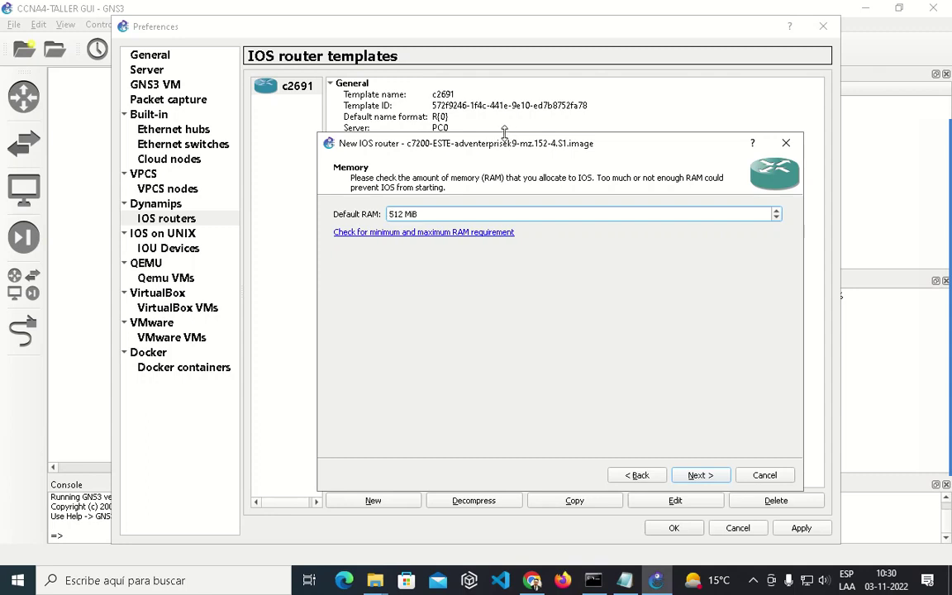
left_click(698, 475)
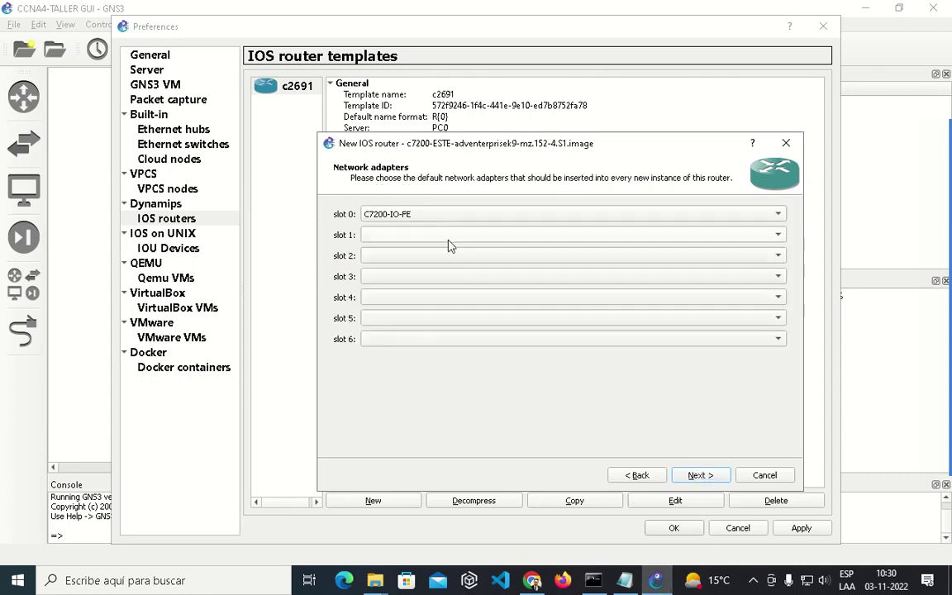
Step: Put a C7200-IO-2FE adapter in slot 0 and leave slots 1 and 2 empty
left_click(441, 213)
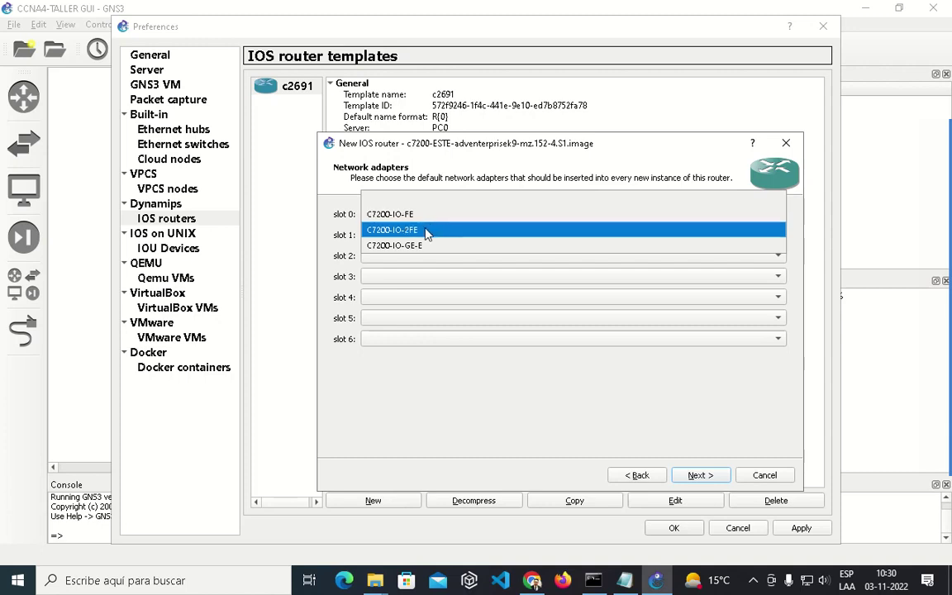
left_click(411, 233)
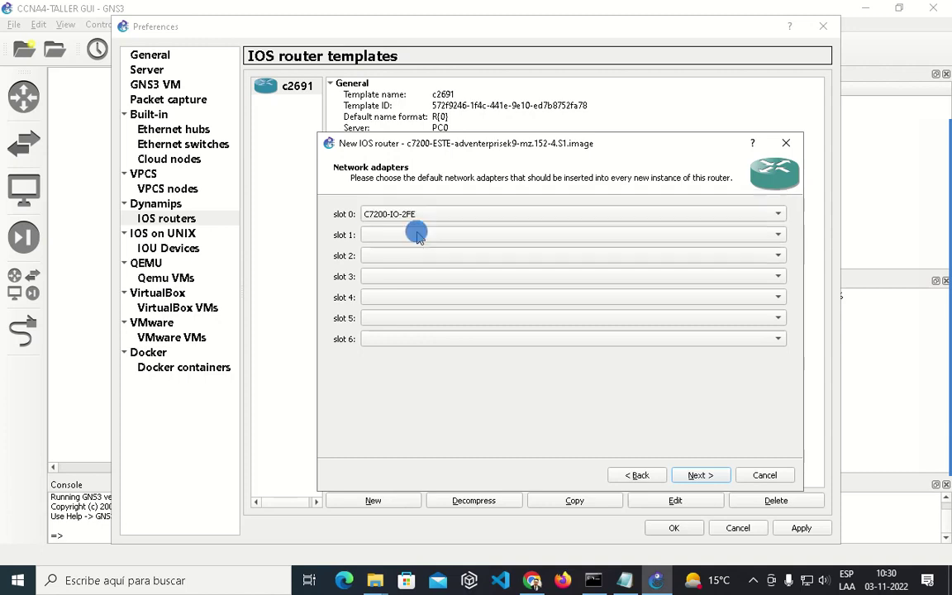
left_click(460, 234)
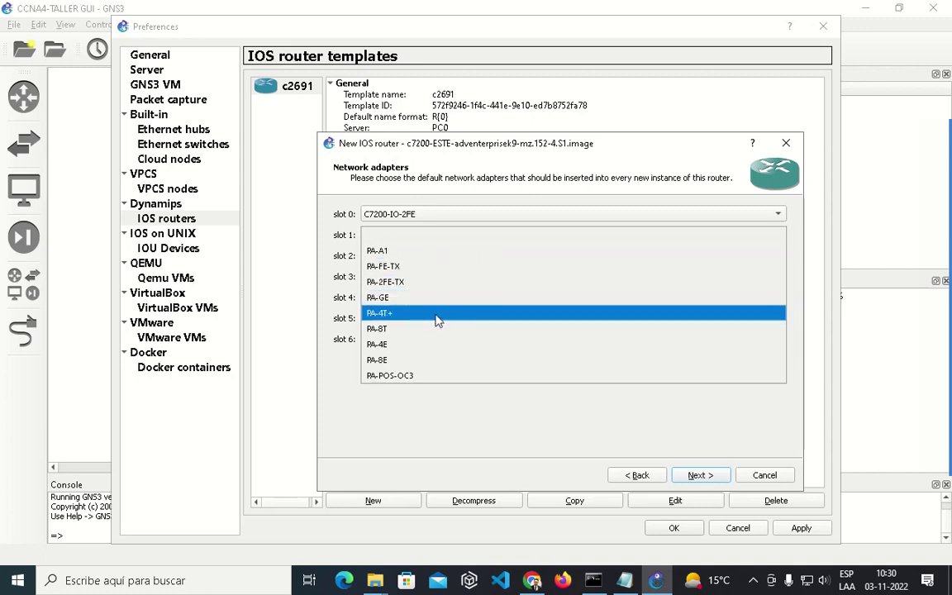
left_click(330, 276)
left_click(402, 257)
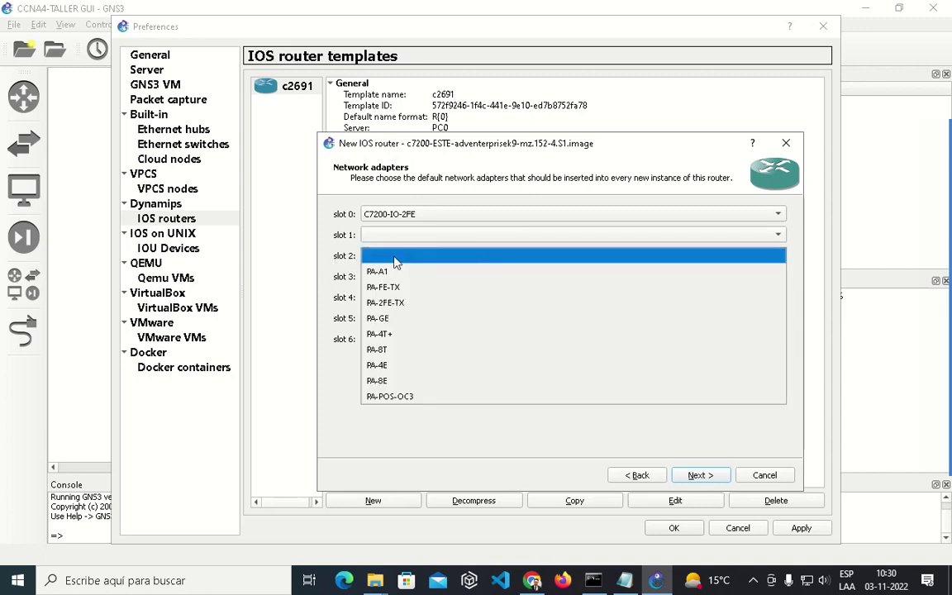
left_click(332, 223)
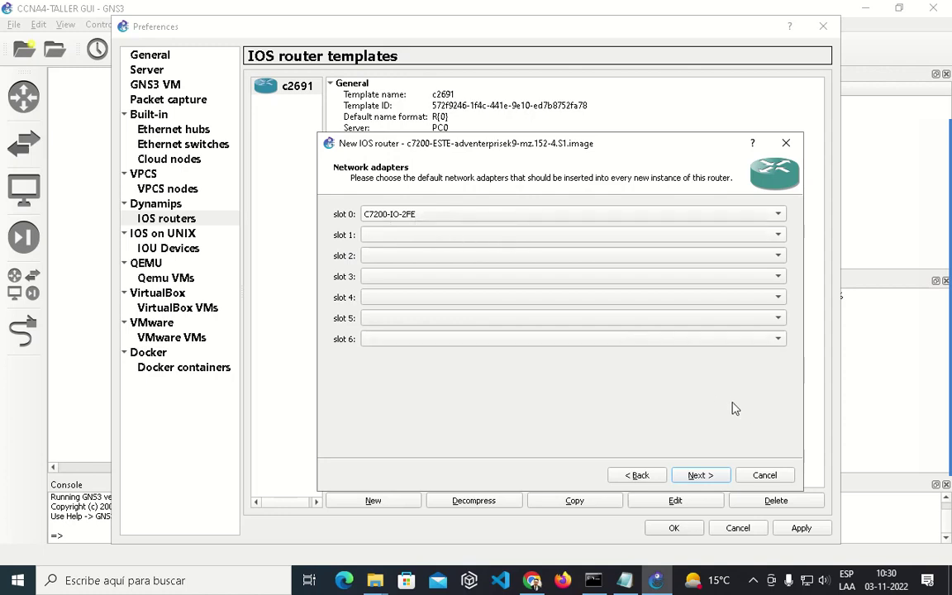
Step: Finish the c7200 template, apply it and close Preferences
left_click(705, 476)
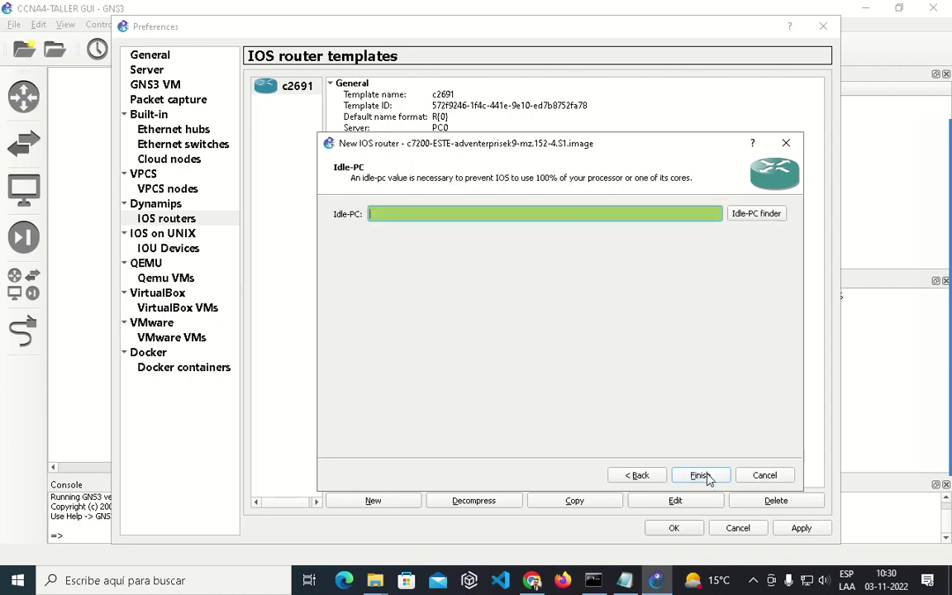
left_click(699, 475)
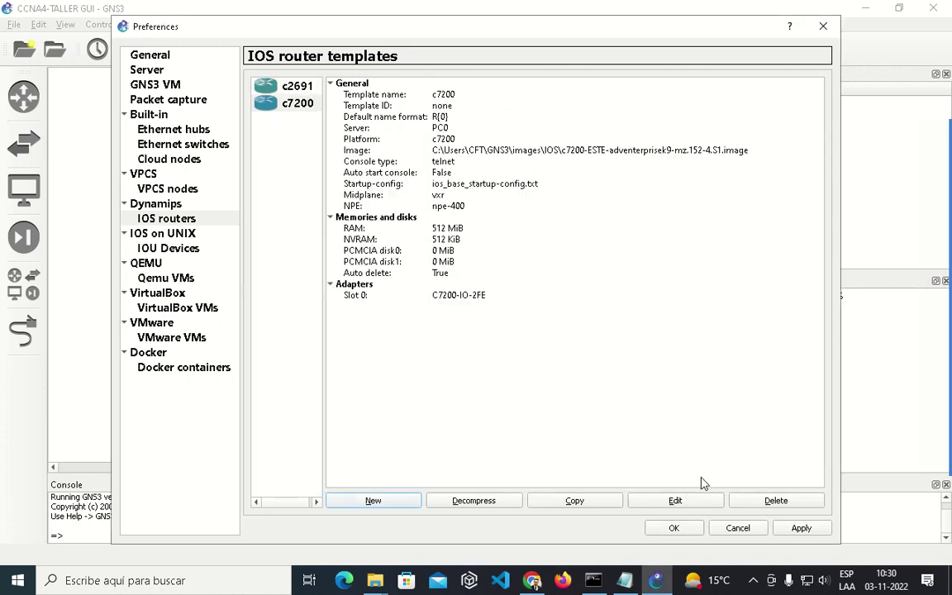
left_click(296, 107)
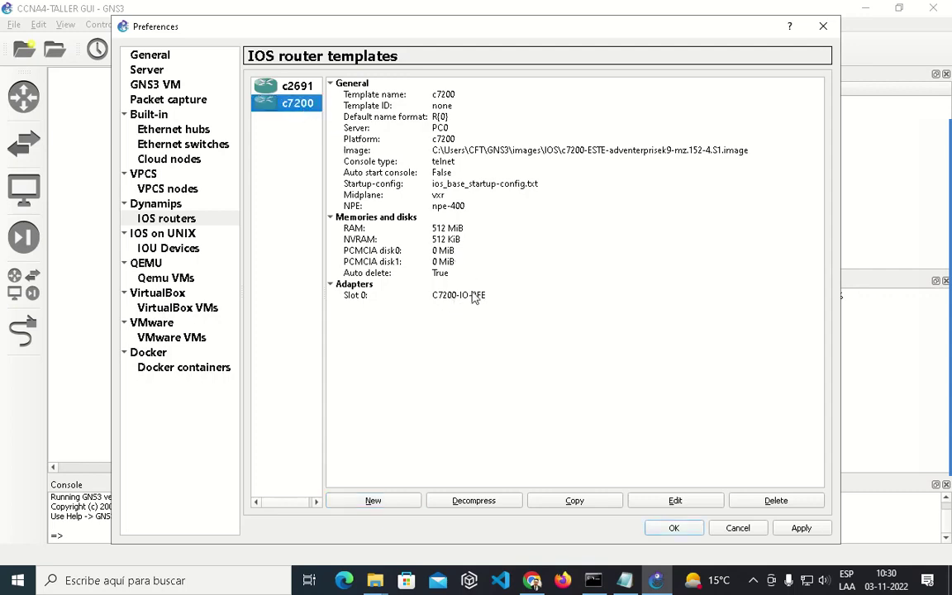
left_click(805, 533)
left_click(674, 528)
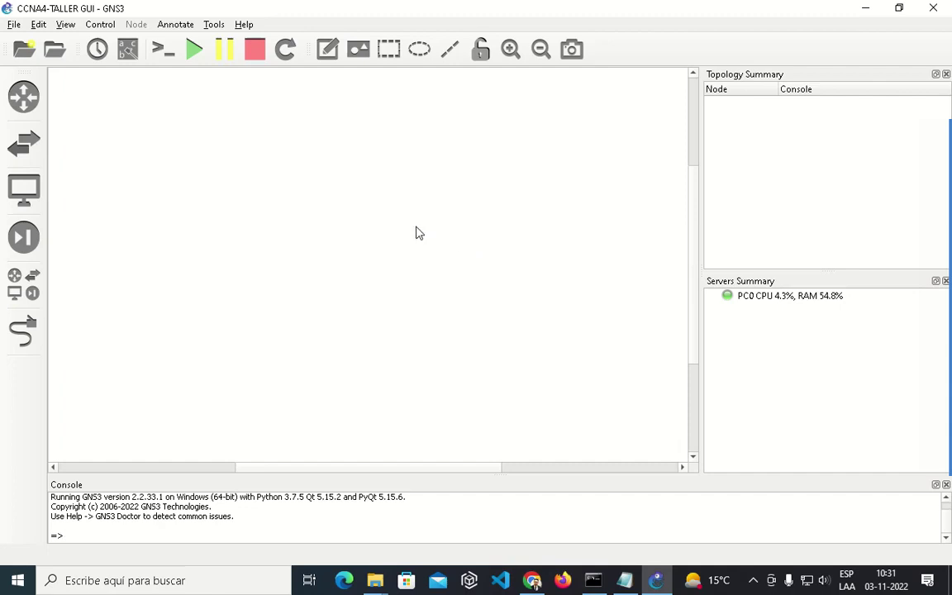
Step: Drag a c2691 router (R1) and a c7200 router (R2) onto the workspace
left_click(25, 98)
left_click_drag(86, 111, 322, 211)
left_click_drag(77, 132, 486, 209)
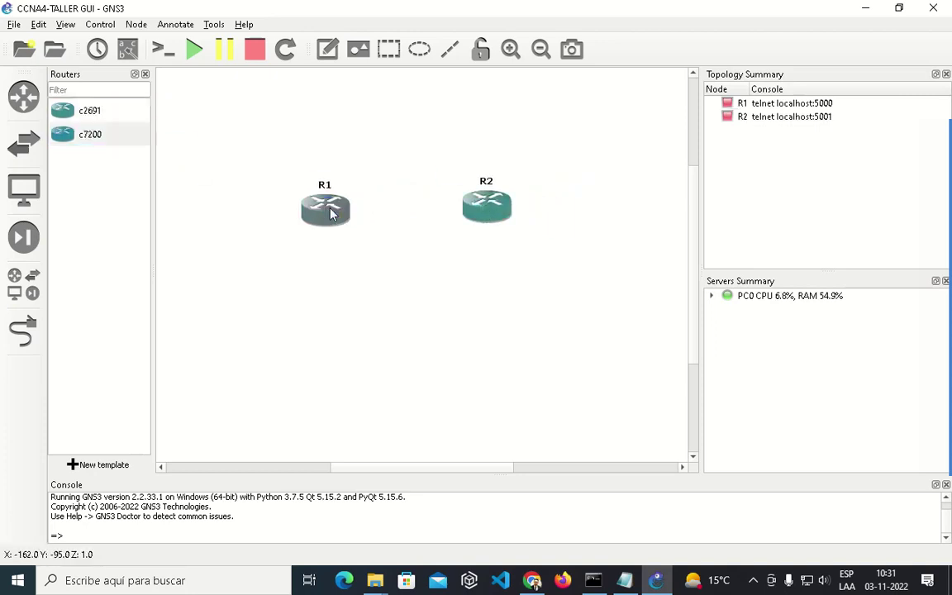
Step: Line R1 and R2 up side by side at the same height
left_click_drag(330, 214, 295, 211)
mouse_move(503, 207)
left_mouse_down()
mouse_move(490, 206)
mouse_move(516, 206)
left_mouse_up()
left_click_drag(303, 209, 323, 210)
left_click_drag(501, 209, 505, 213)
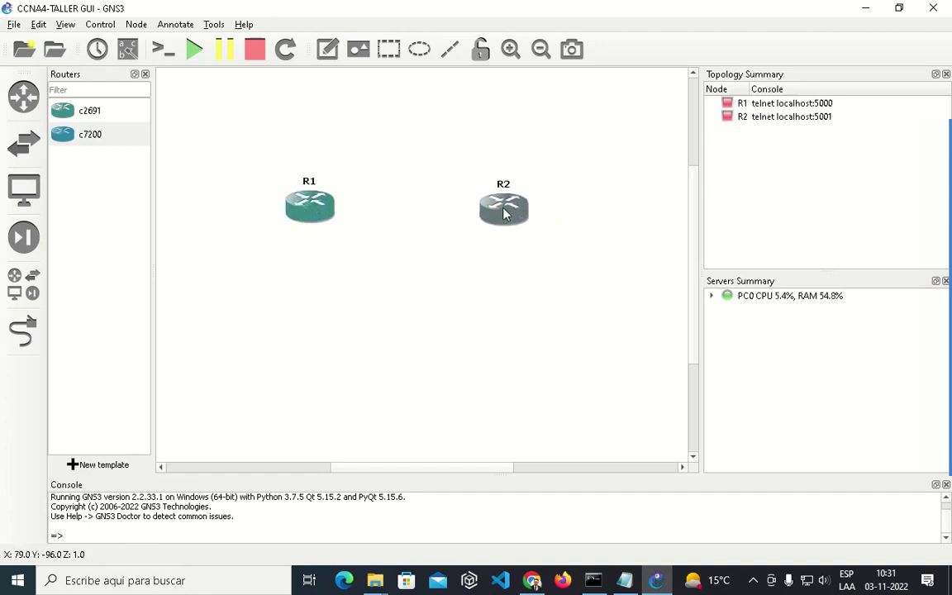
left_click_drag(318, 212, 315, 228)
left_click_drag(513, 211, 512, 224)
left_click(324, 217)
mouse_move(314, 231)
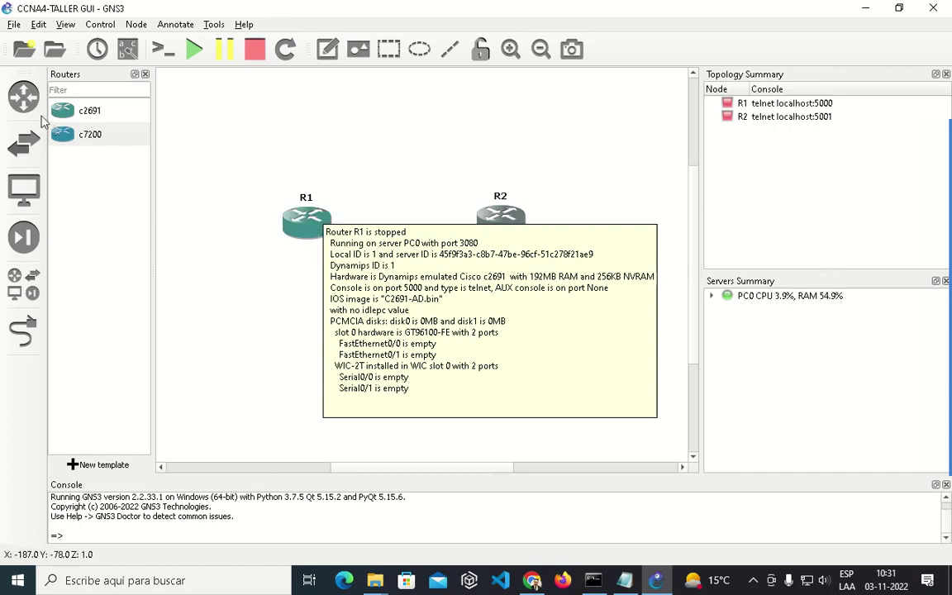
left_click_drag(503, 222, 499, 226)
left_click_drag(307, 223, 296, 230)
left_click_drag(469, 232, 485, 237)
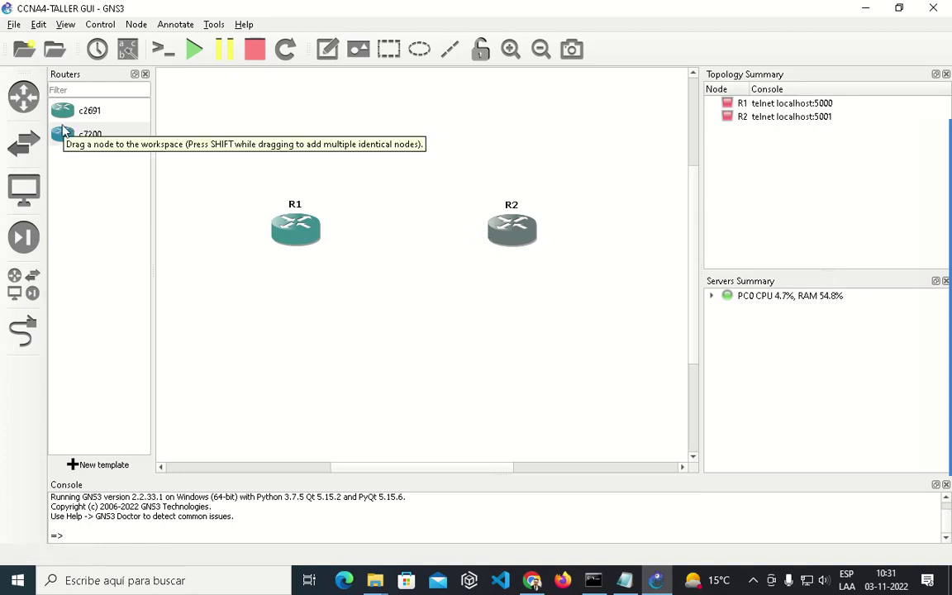
Step: Add a cloud node, Cloud1, at the top right and adjust the routers
left_click(24, 190)
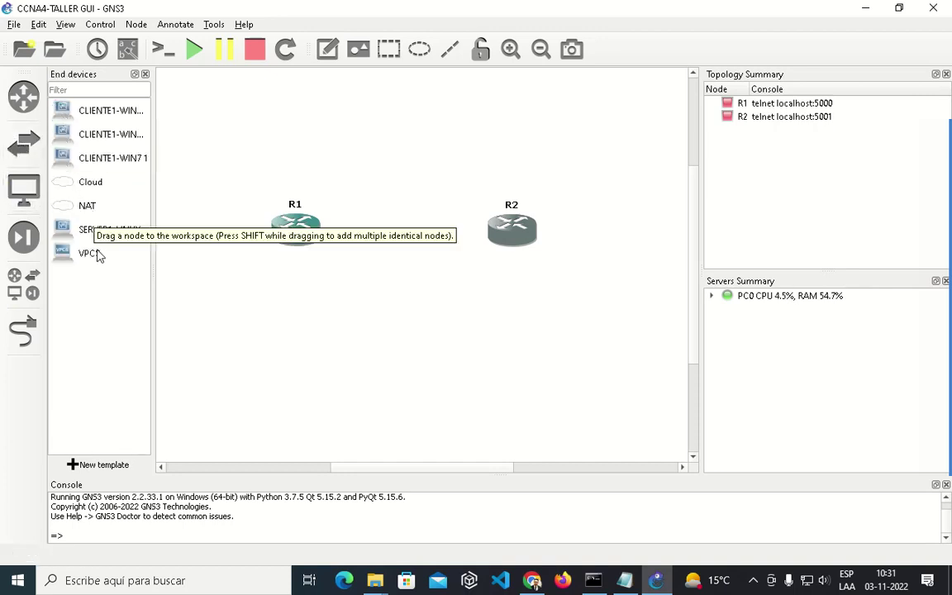
left_click_drag(87, 182, 528, 135)
left_click_drag(510, 234, 523, 253)
left_click_drag(580, 163, 548, 145)
left_click_drag(294, 231, 289, 248)
left_click_drag(496, 265, 516, 263)
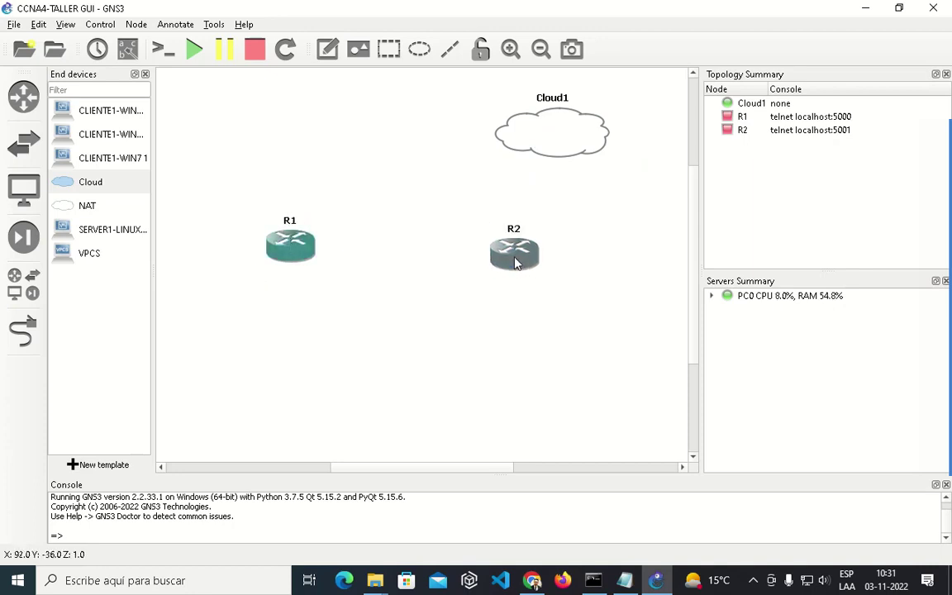
Step: Place Ethernet switch Switch1 between the routers and realign R1 and R2
left_click(22, 147)
left_click_drag(112, 156, 431, 201)
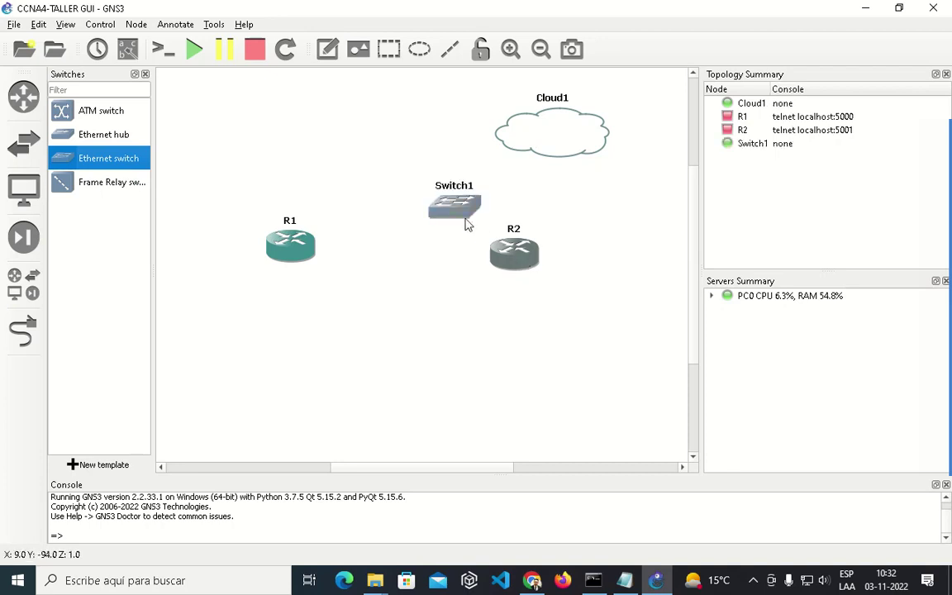
left_click(411, 203)
left_click_drag(510, 258, 526, 261)
left_click_drag(285, 255, 277, 259)
left_click(527, 276)
mouse_move(527, 273)
left_mouse_down()
mouse_move(485, 261)
mouse_move(514, 266)
left_mouse_up()
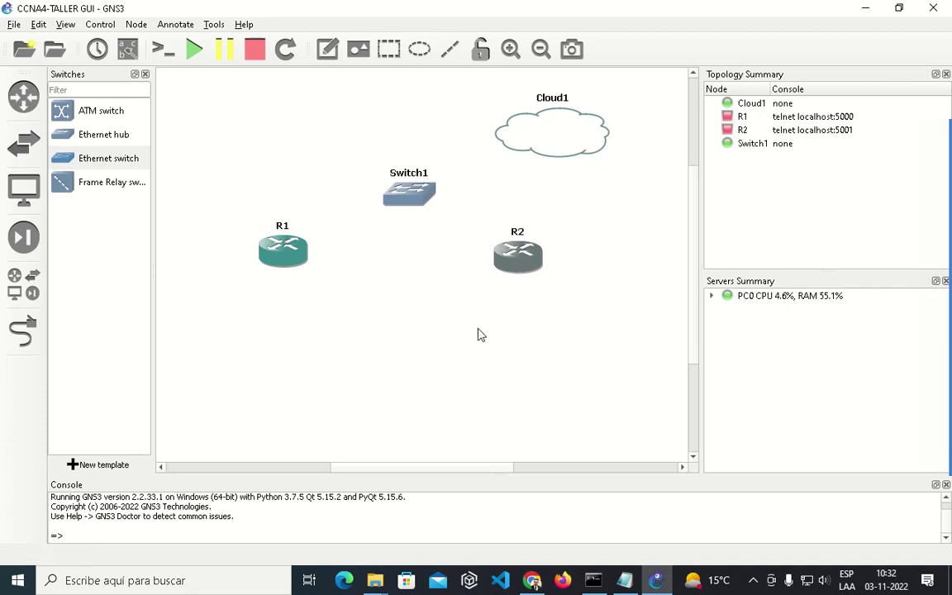
Step: Rename the second router to R2, correcting an accidental LAN name
right_click(402, 189)
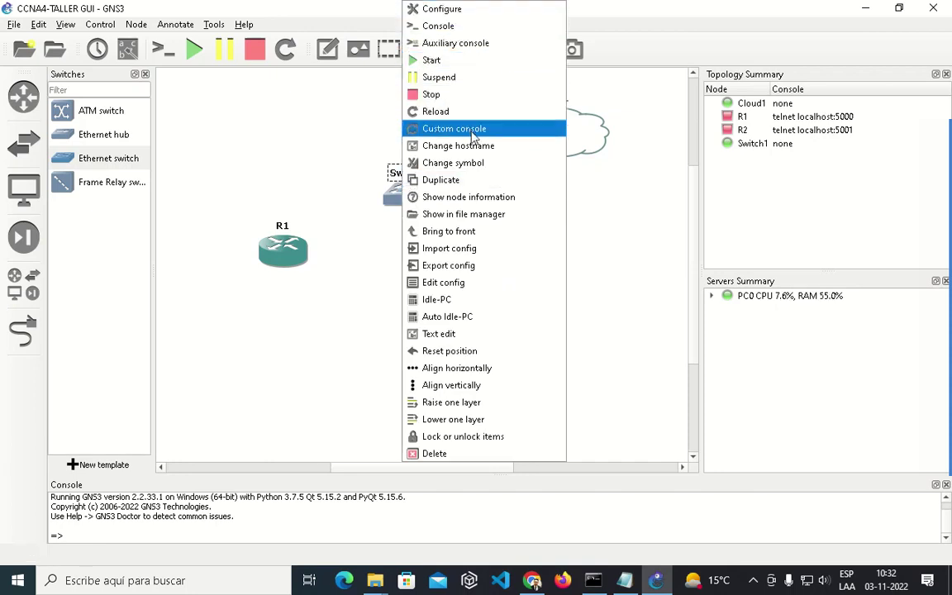
left_click(474, 149)
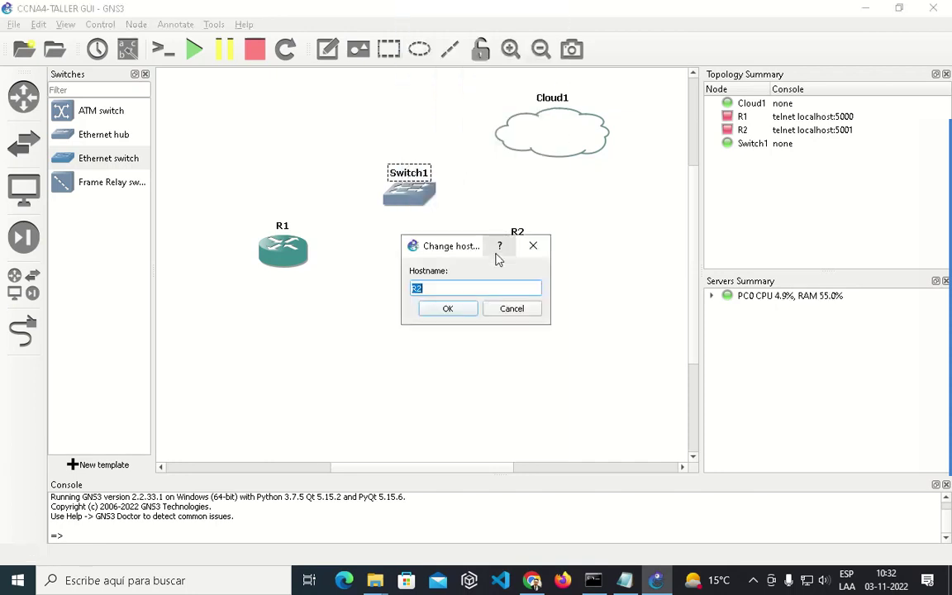
left_click(451, 311)
left_click_drag(516, 266, 525, 273)
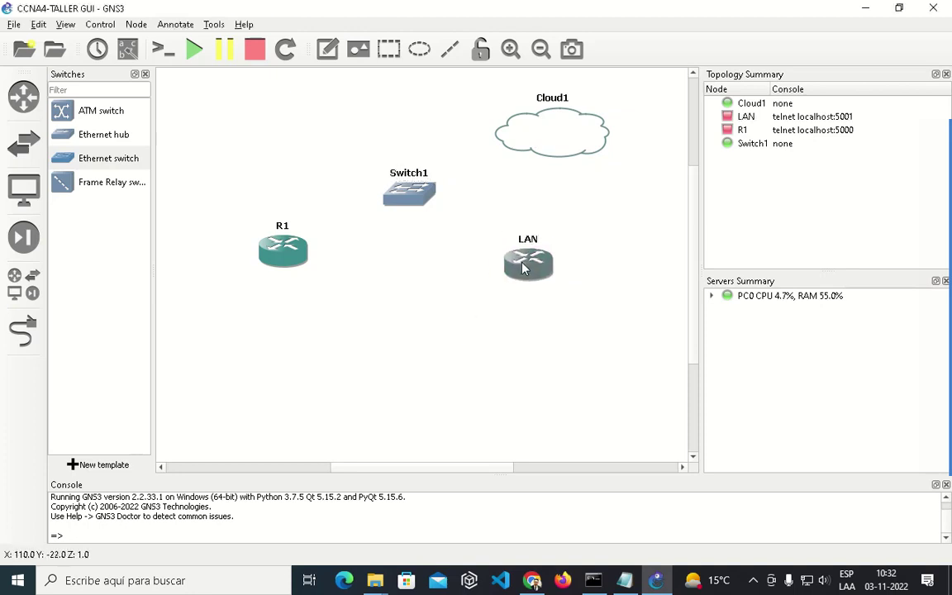
mouse_move(283, 258)
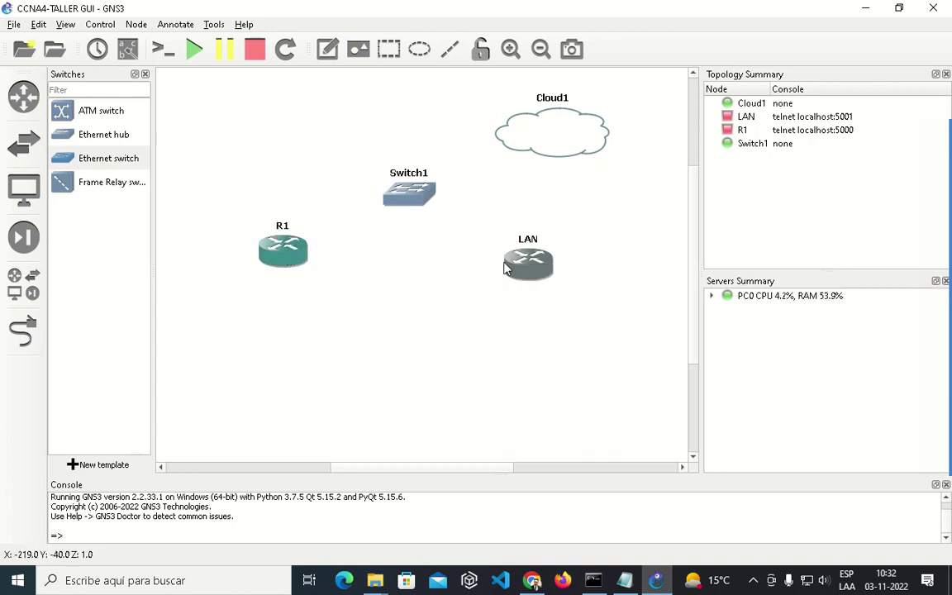
right_click(543, 271)
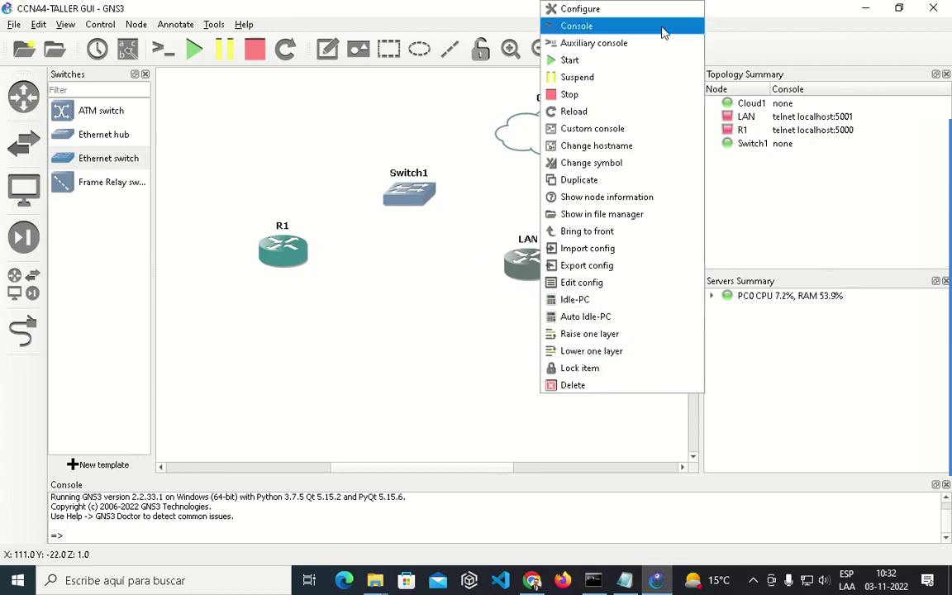
left_click(611, 145)
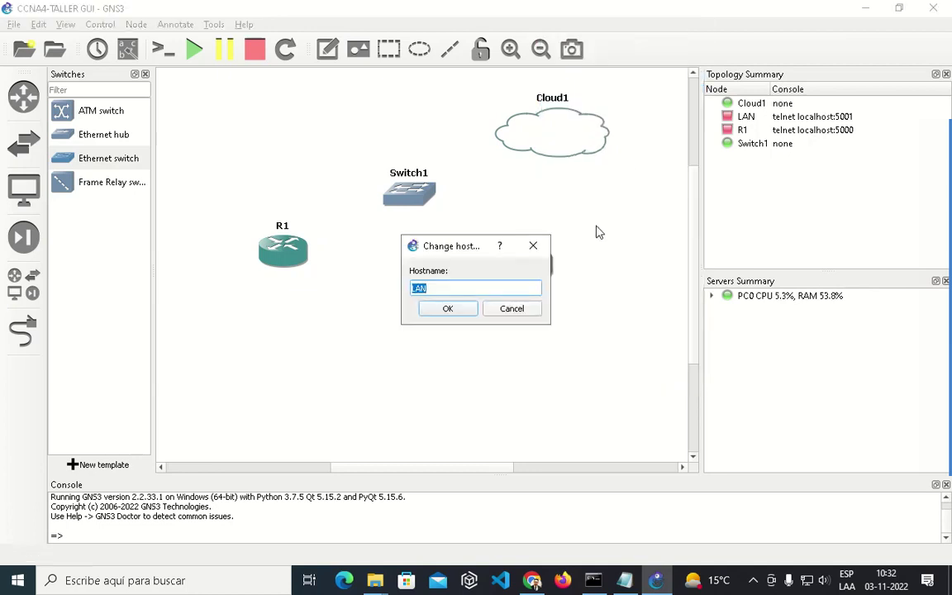
type("R")
left_click(446, 309)
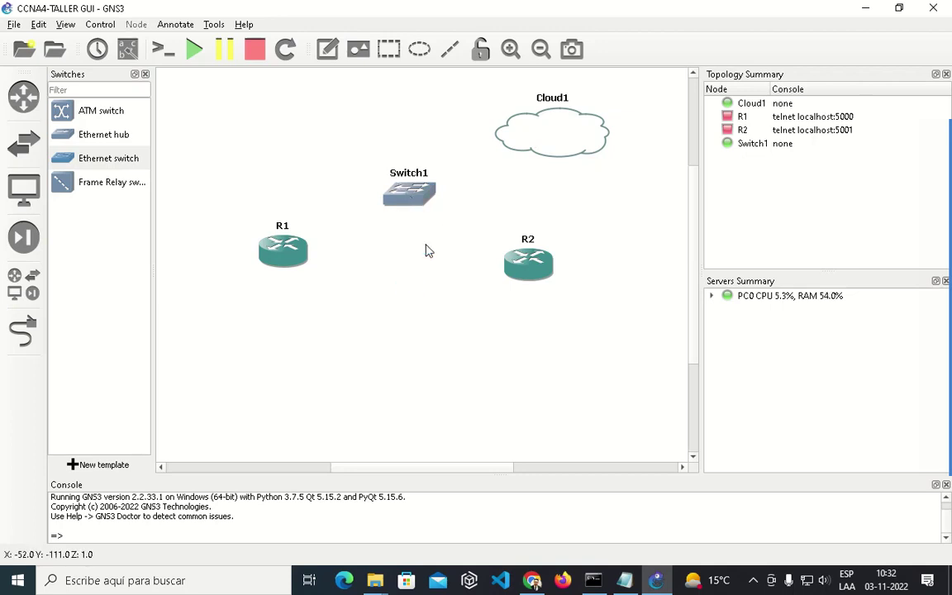
Step: Rename Switch1 to LAN
right_click(412, 196)
left_click(452, 251)
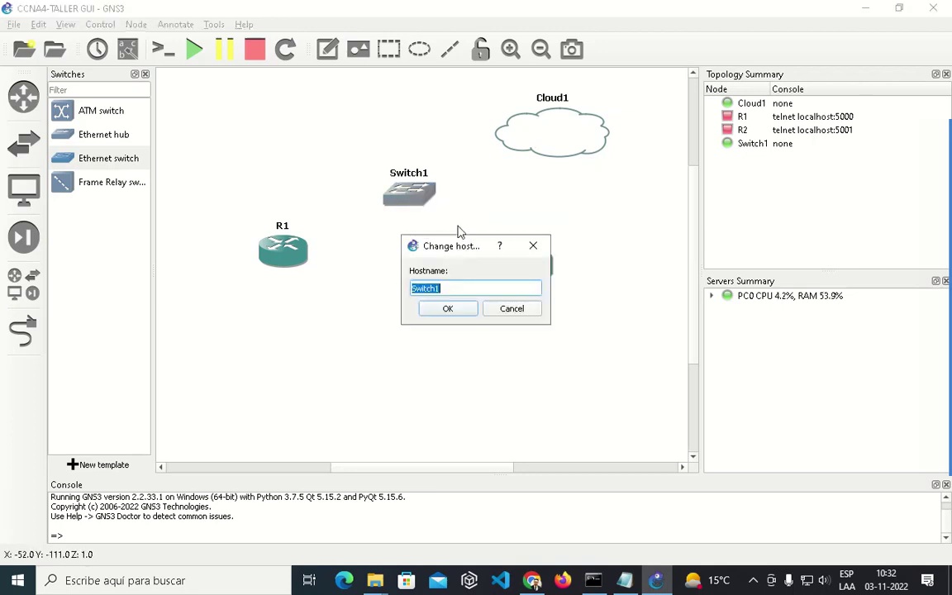
type("LAN")
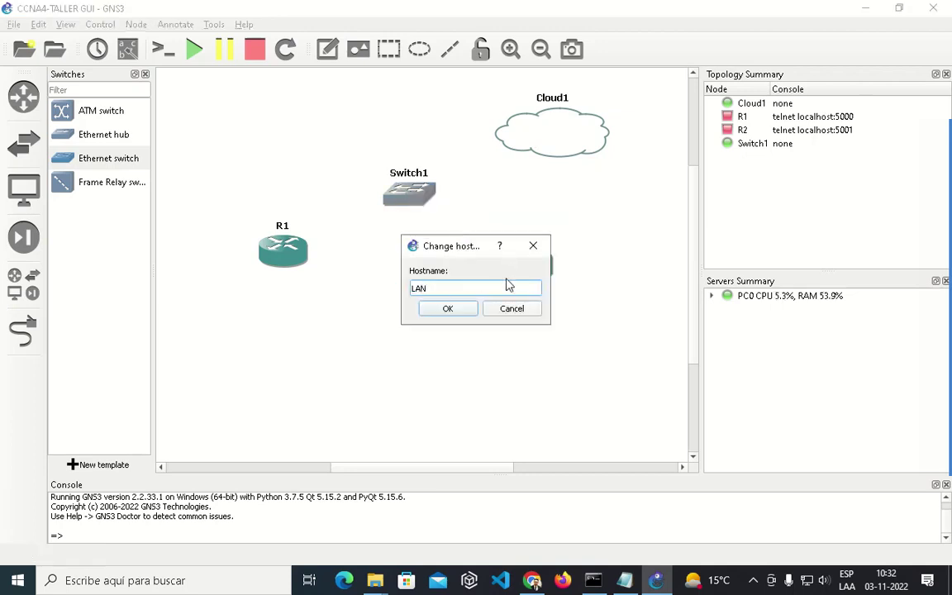
left_click(450, 308)
left_click_drag(498, 263, 522, 268)
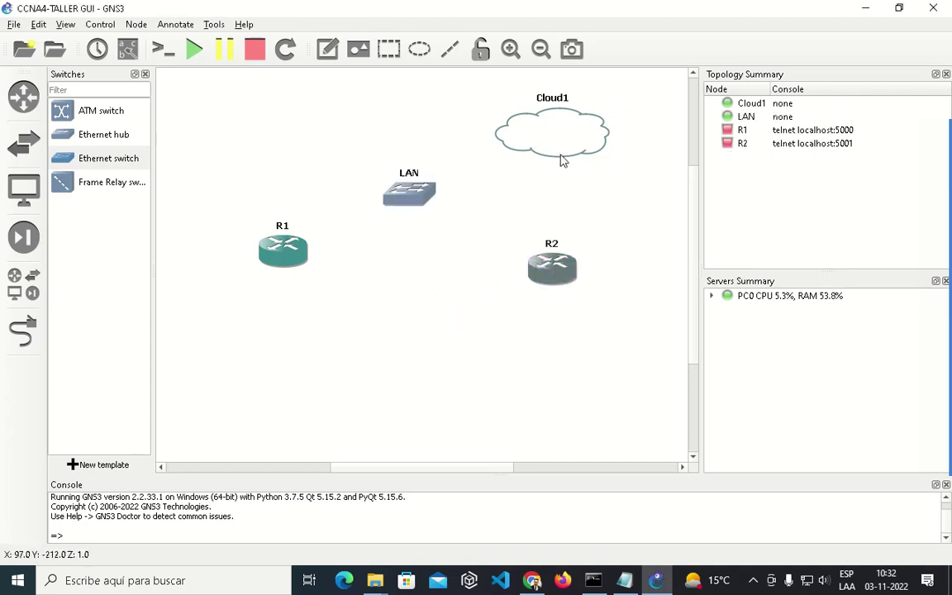
Step: Rename the cloud node Cloud1 to INTERNET
right_click(548, 123)
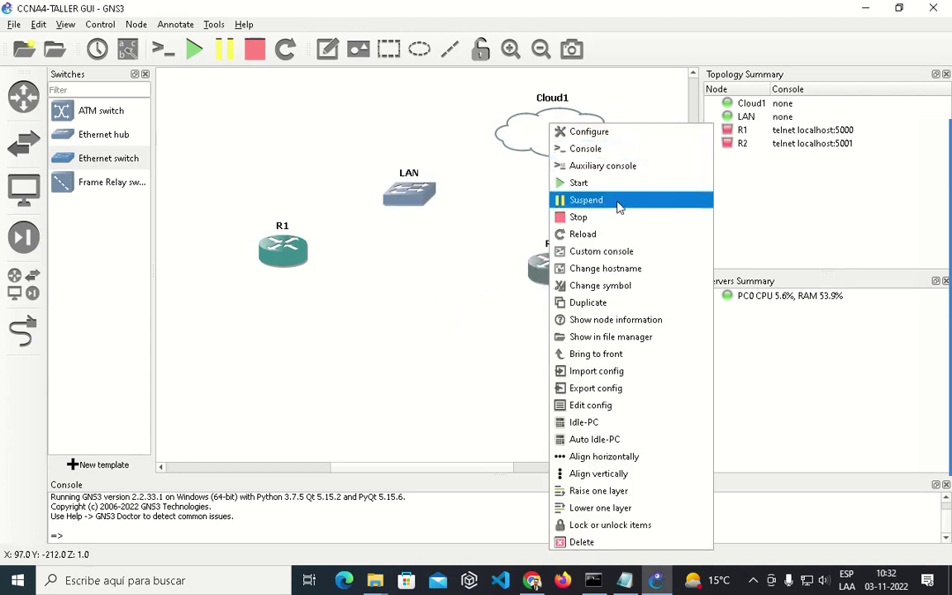
left_click(627, 267)
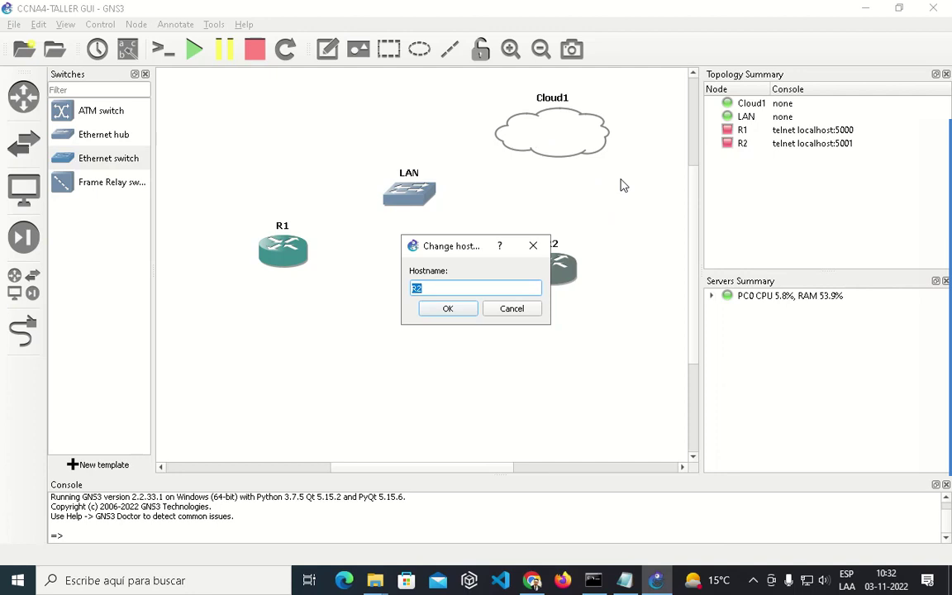
left_click(526, 312)
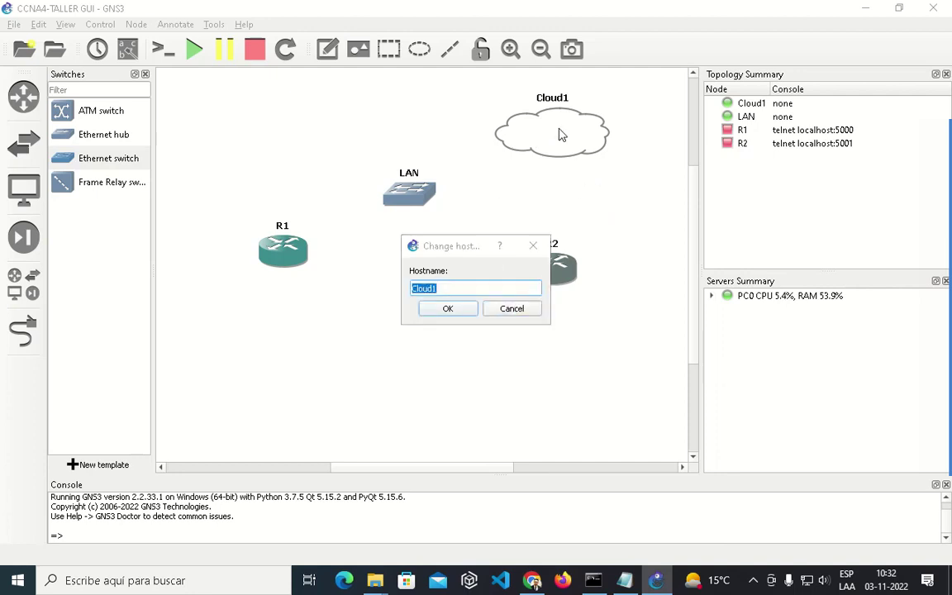
left_click(519, 314)
right_click(542, 101)
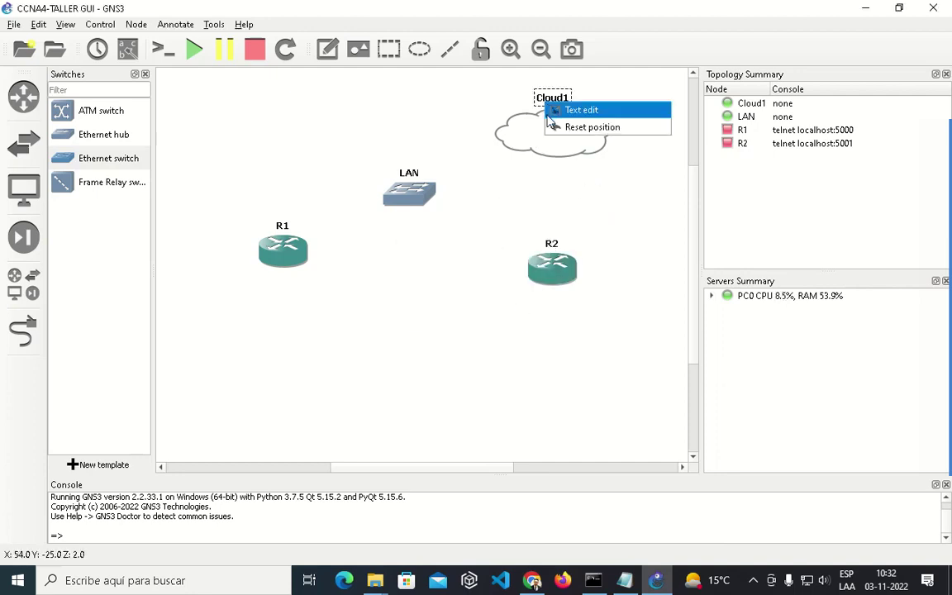
right_click(543, 141)
left_click(578, 194)
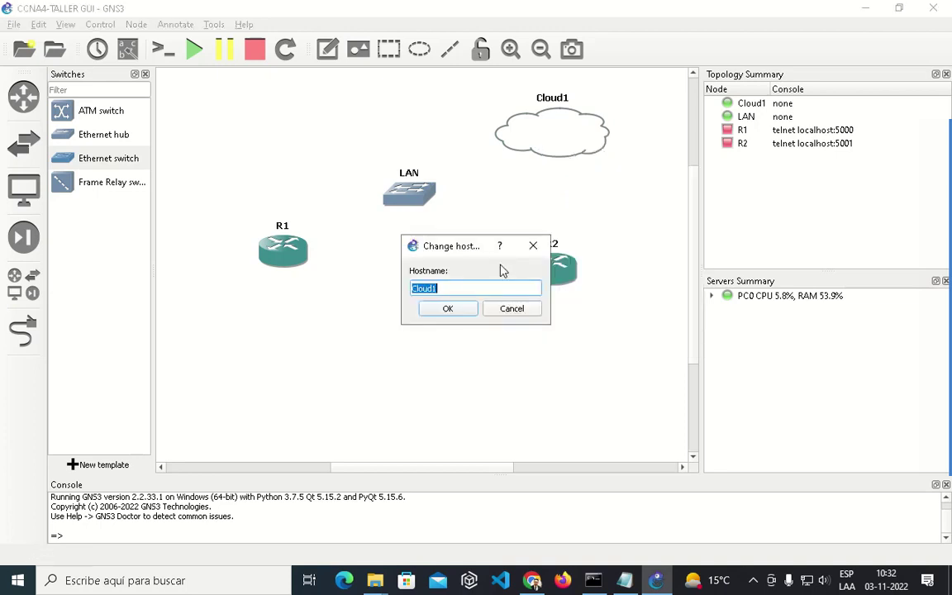
type("INTERNET")
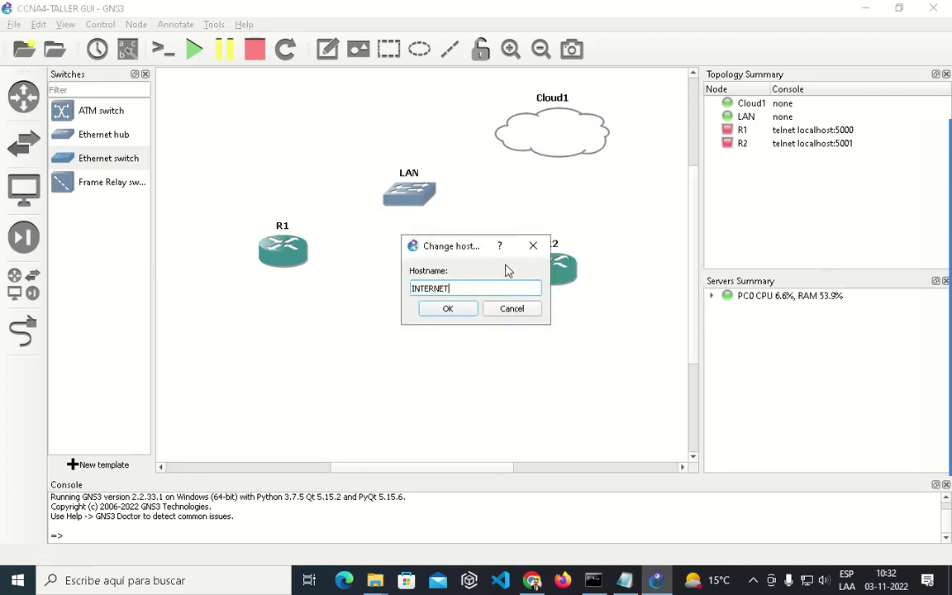
left_click(447, 308)
mouse_move(282, 248)
left_mouse_down()
mouse_move(261, 257)
mouse_move(278, 264)
left_mouse_up()
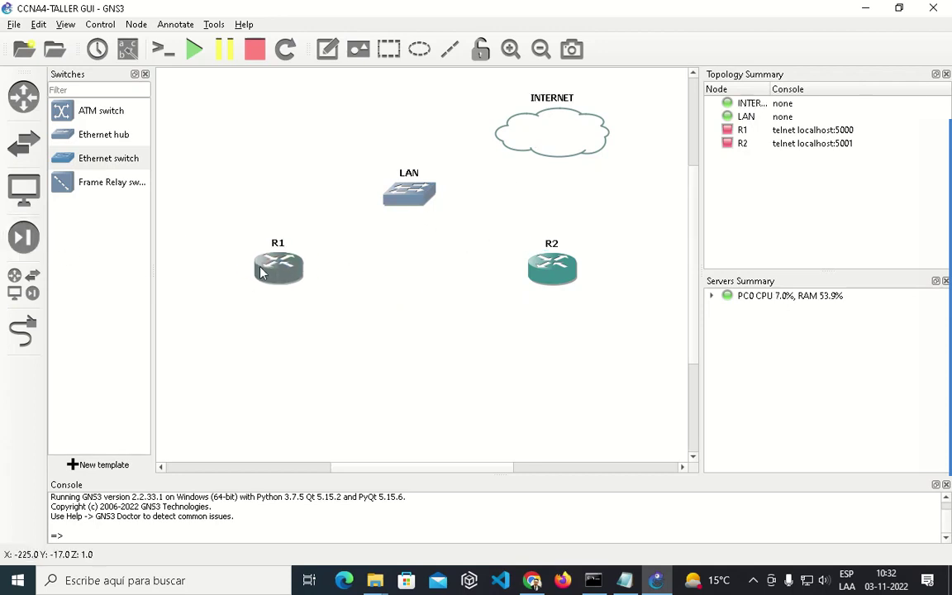
Step: Start R1 and then R2 so both routers are running
right_click(285, 268)
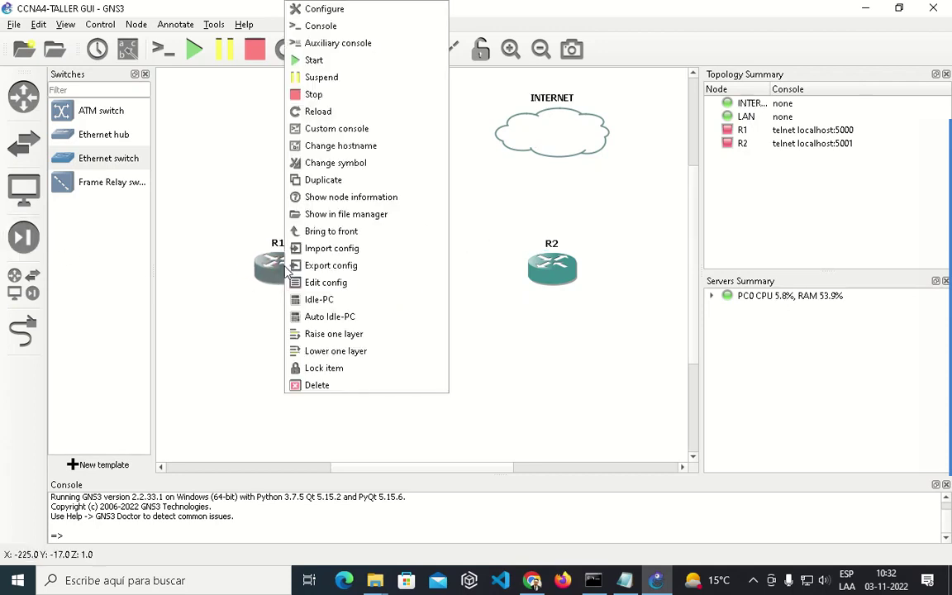
left_click(330, 60)
right_click(552, 268)
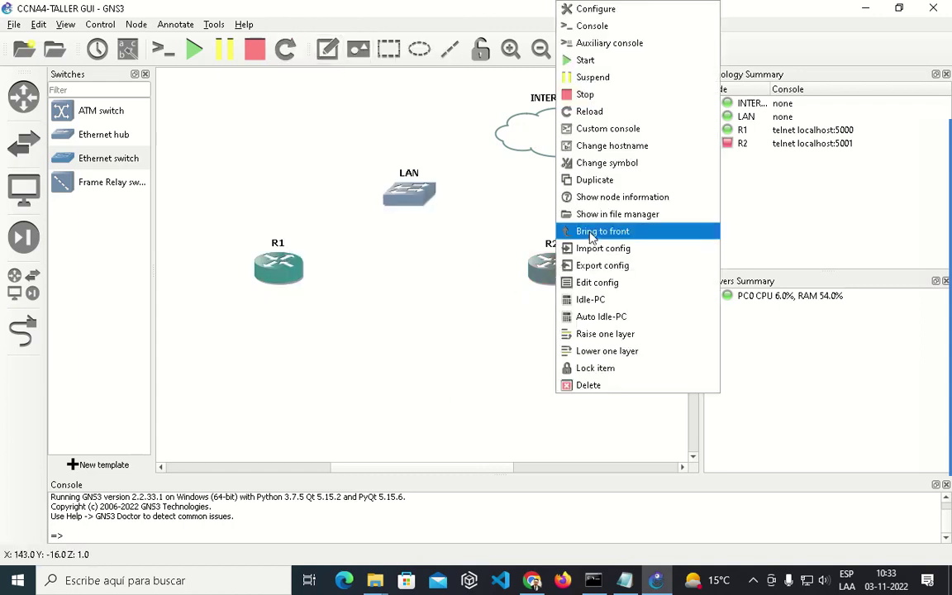
left_click(585, 60)
mouse_move(539, 267)
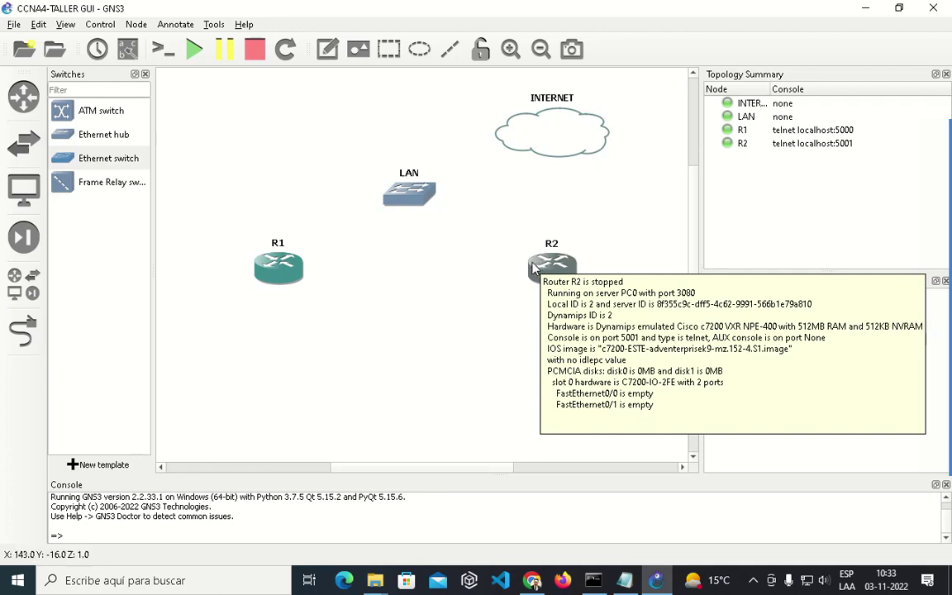
mouse_move(278, 270)
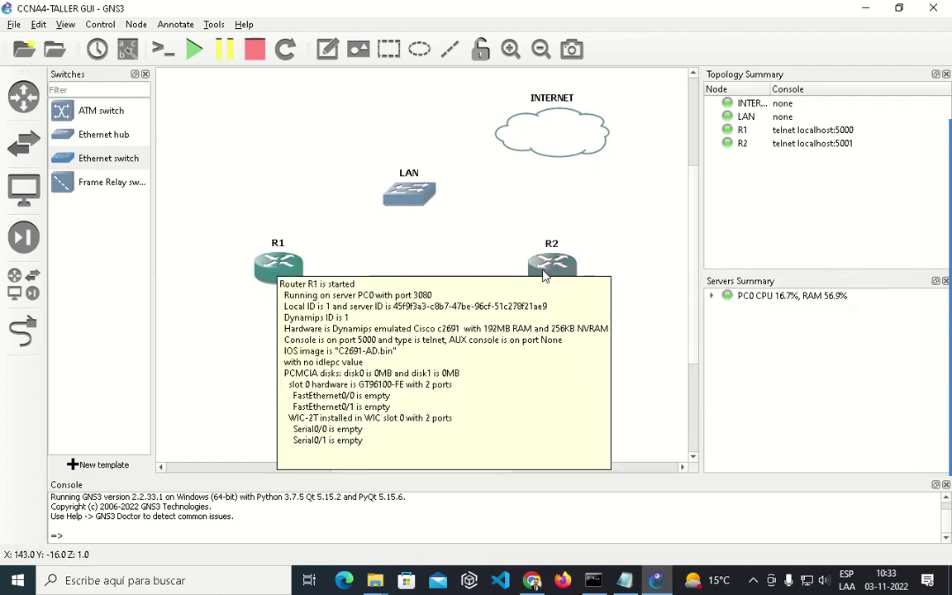
left_click(23, 330)
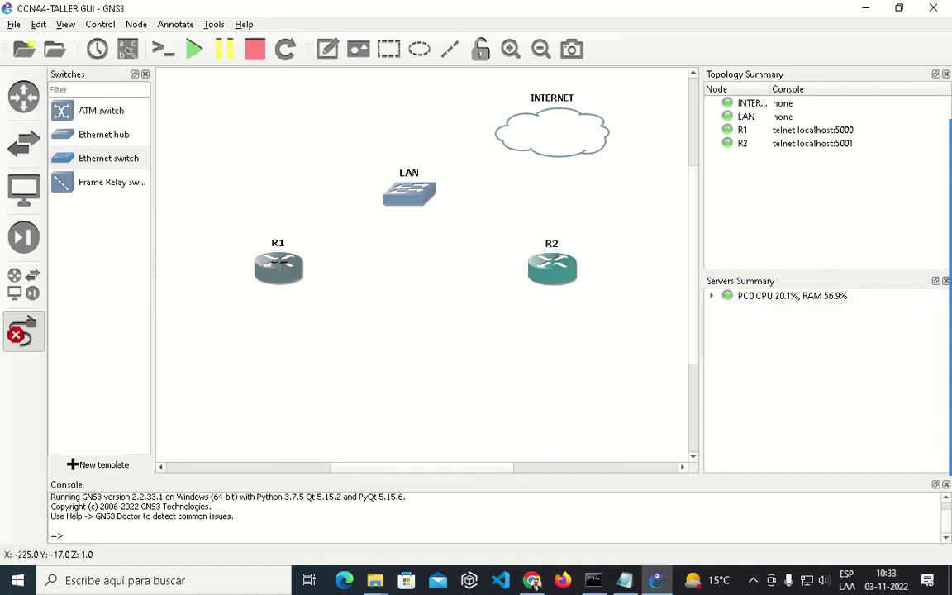
Step: Cable R1 FastEthernet0/0 to LAN Ethernet0
left_click(278, 264)
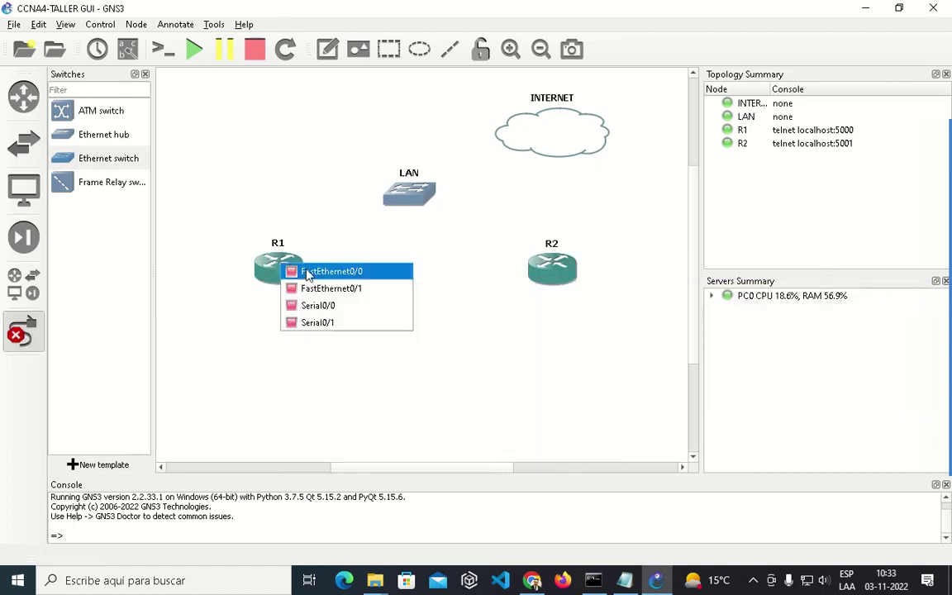
left_click(333, 272)
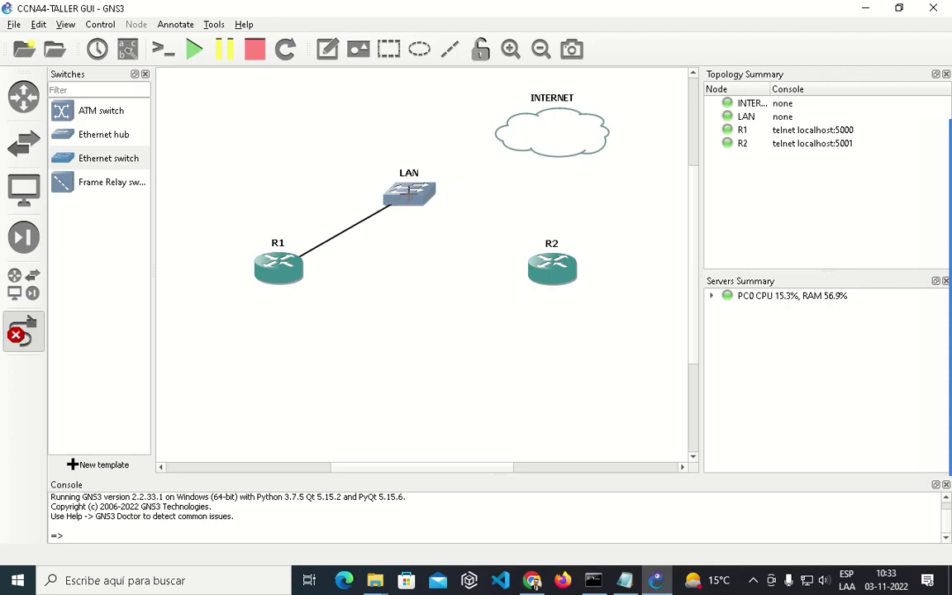
left_click(408, 191)
left_click(429, 201)
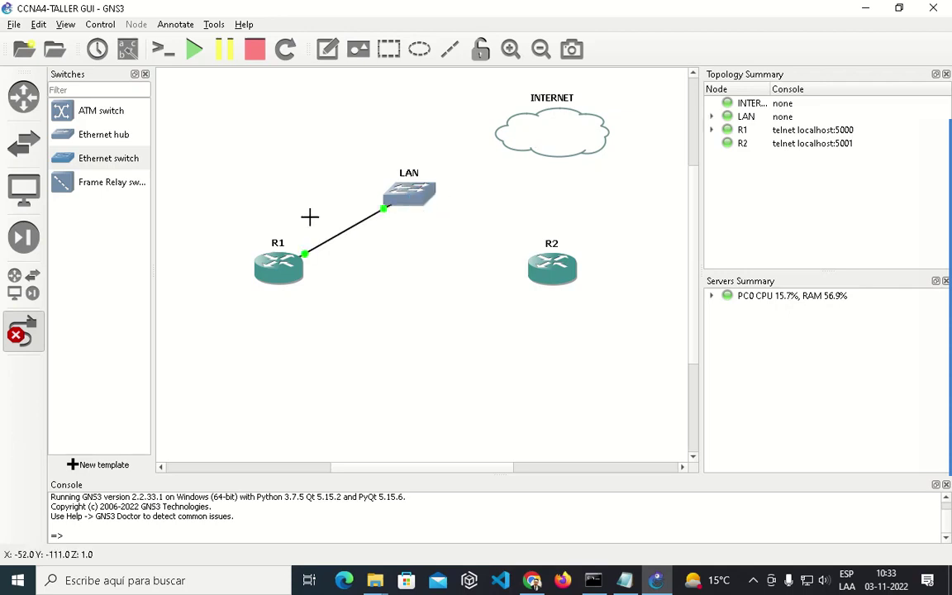
Step: Cable R2 FastEthernet0/0 to LAN Ethernet2 and turn off the link tool
left_click(23, 331)
left_click(23, 330)
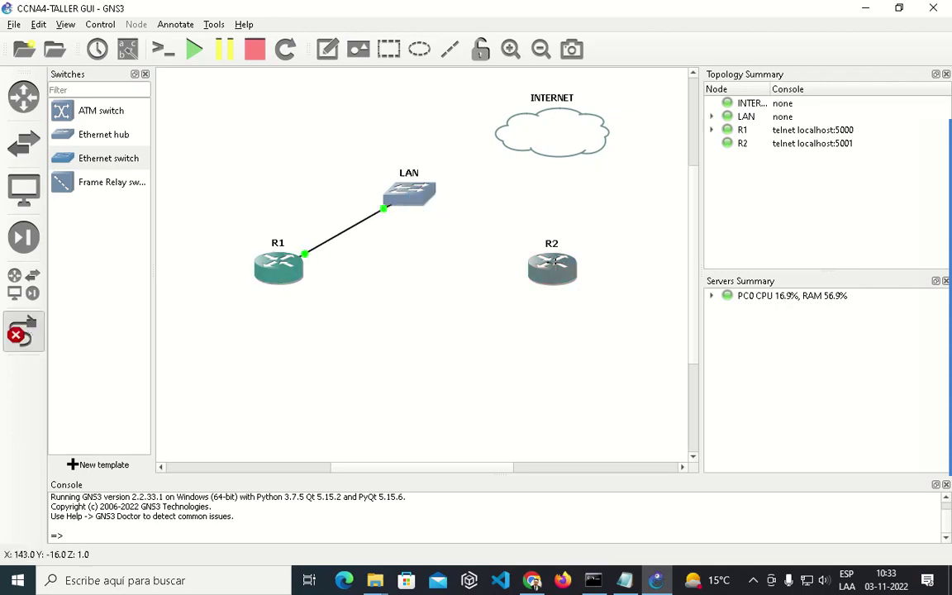
left_click(557, 265)
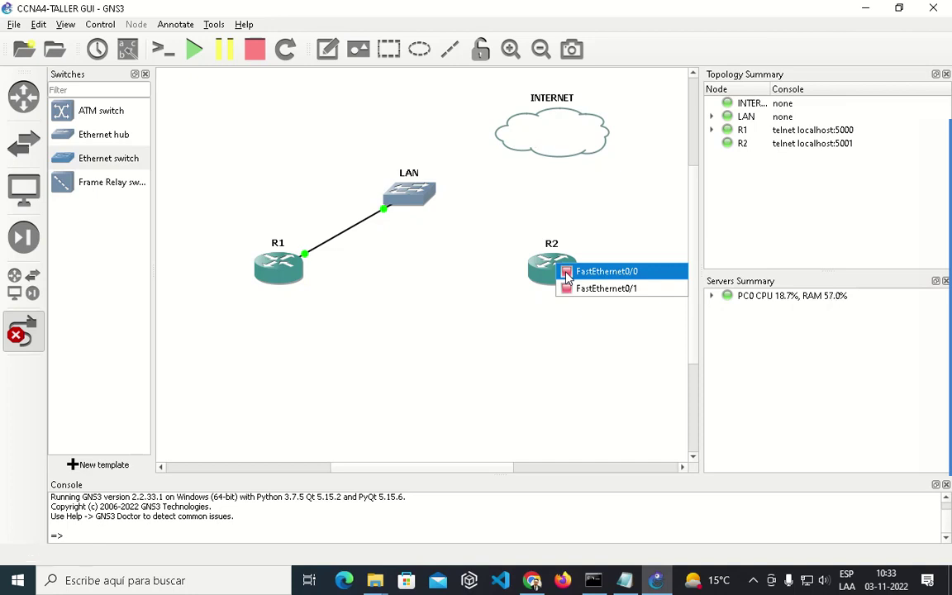
left_click(567, 273)
left_click(419, 193)
left_click(451, 237)
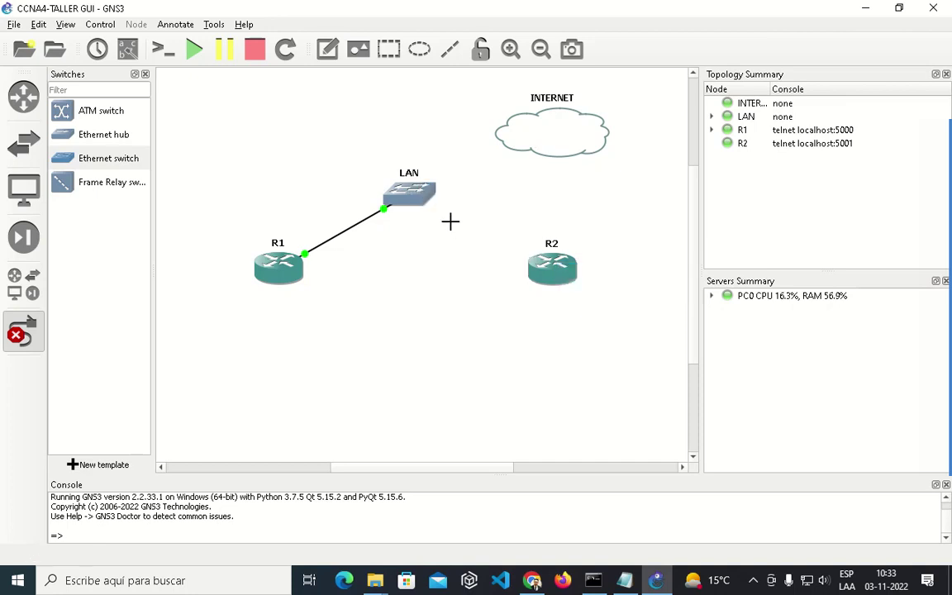
left_click(28, 333)
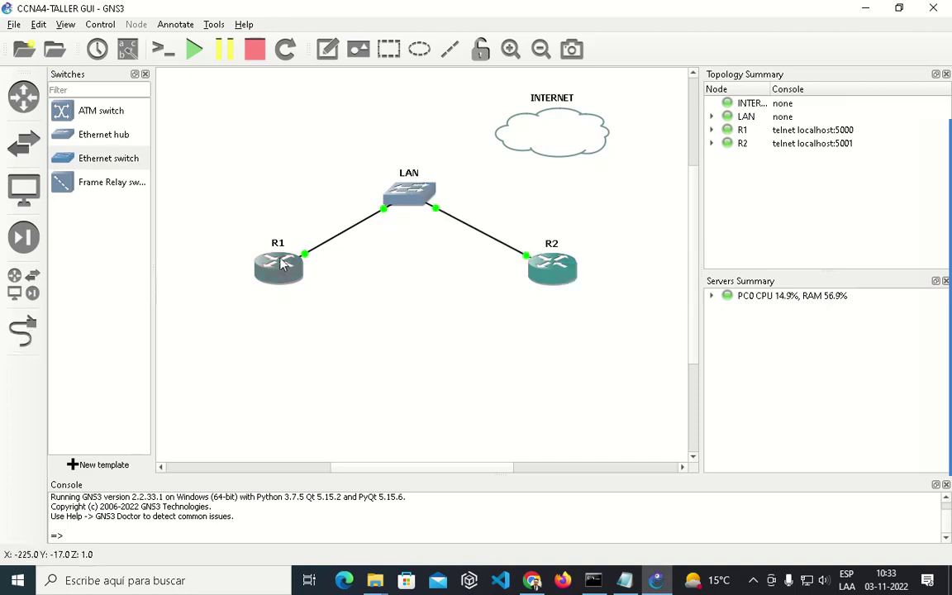
mouse_move(290, 267)
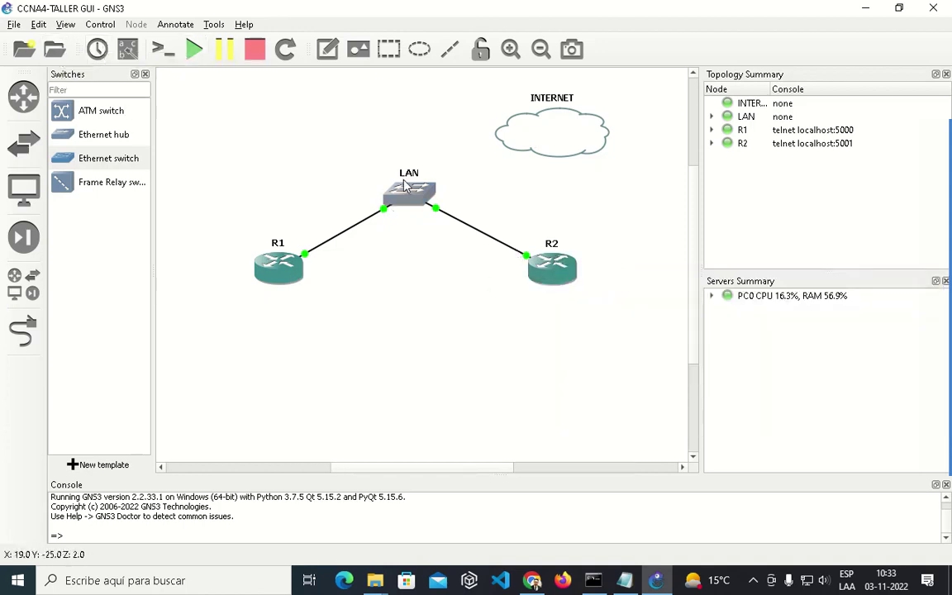
left_click(322, 55)
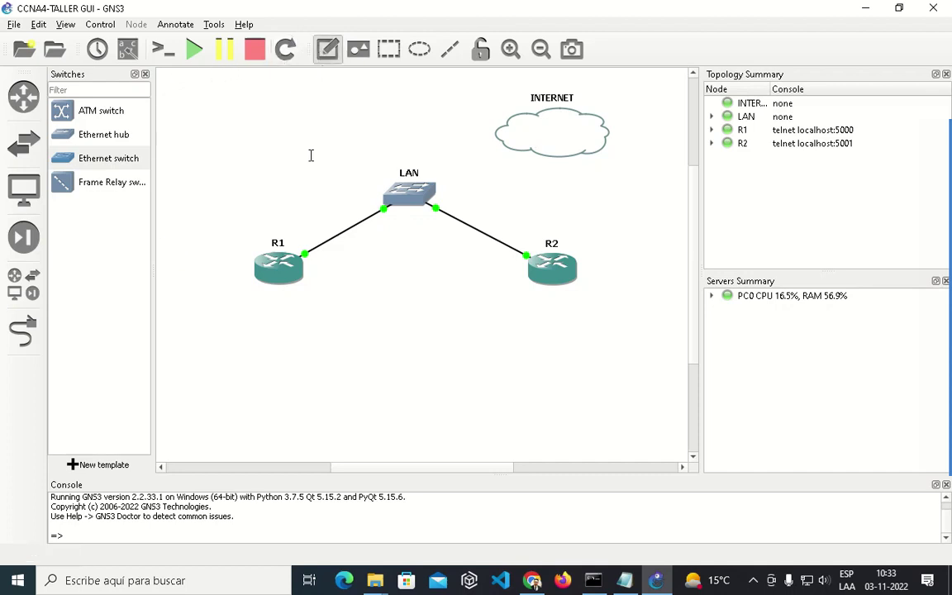
Step: Place a note below R1 reading 'crear usuario' plus a level-15 user line with its password
left_click(280, 364)
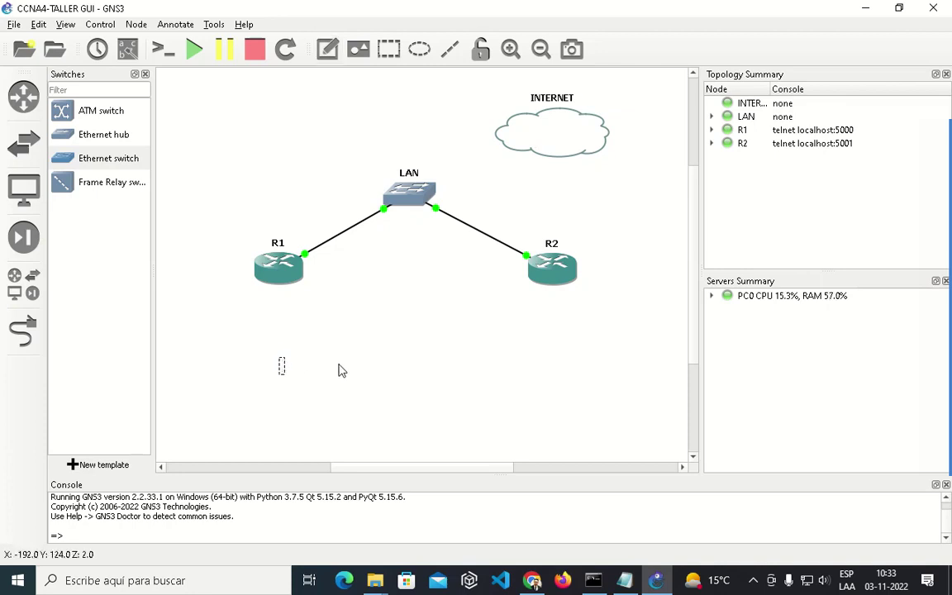
type("crear usuario")
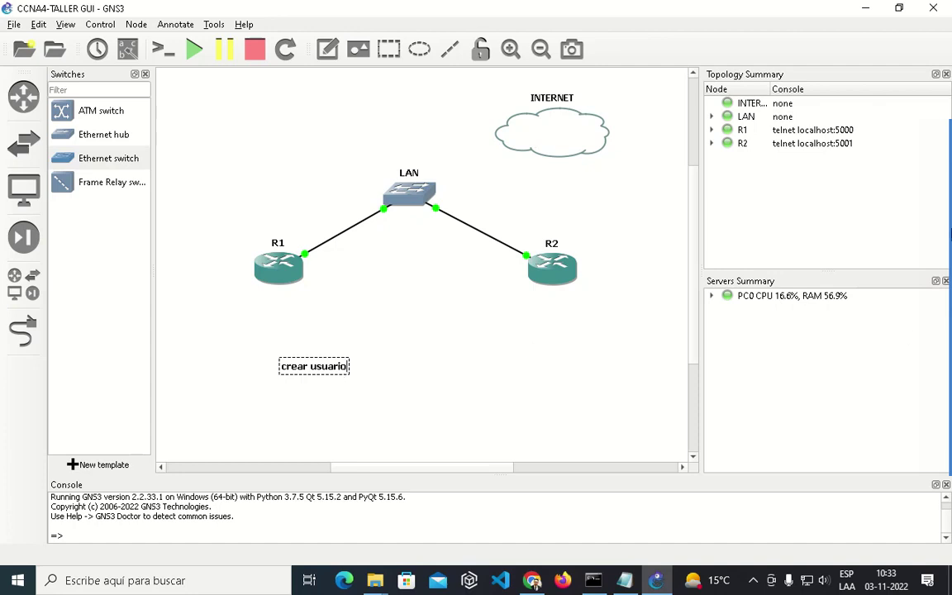
key("Return")
type("de us")
key("BackSpace")
key("BackSpace")
key("BackSpace")
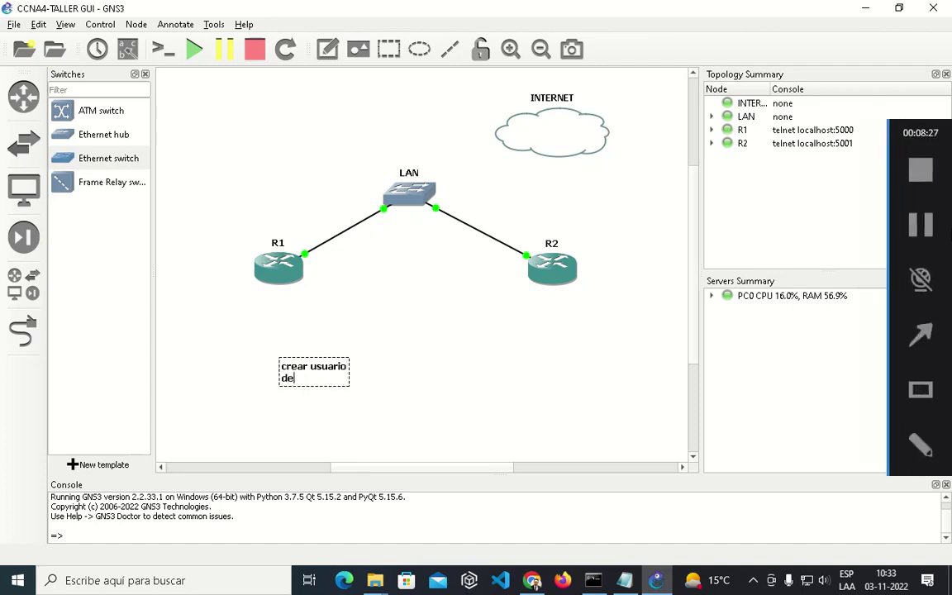
type("me")
type("o1")
type(" nivel 15")
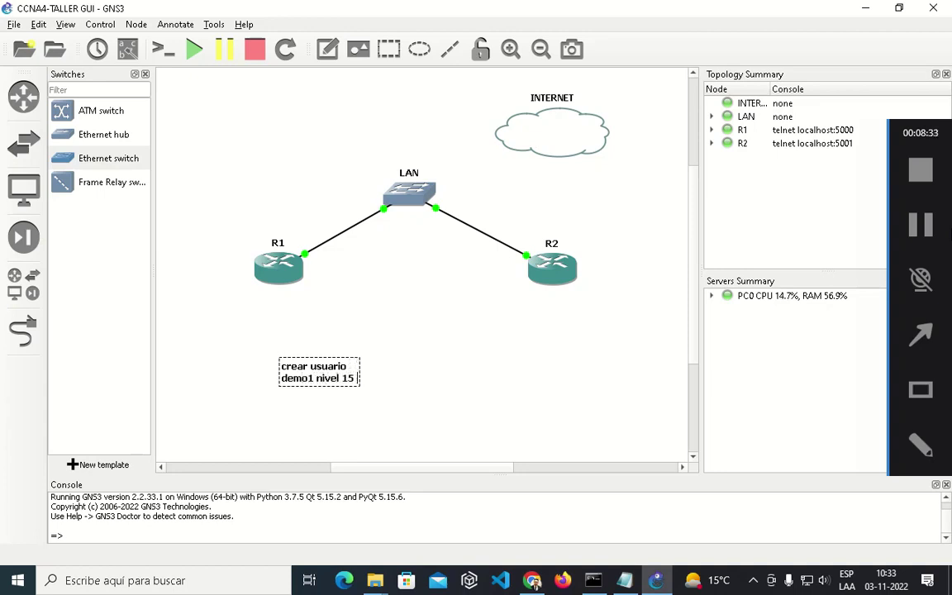
type(" clave d")
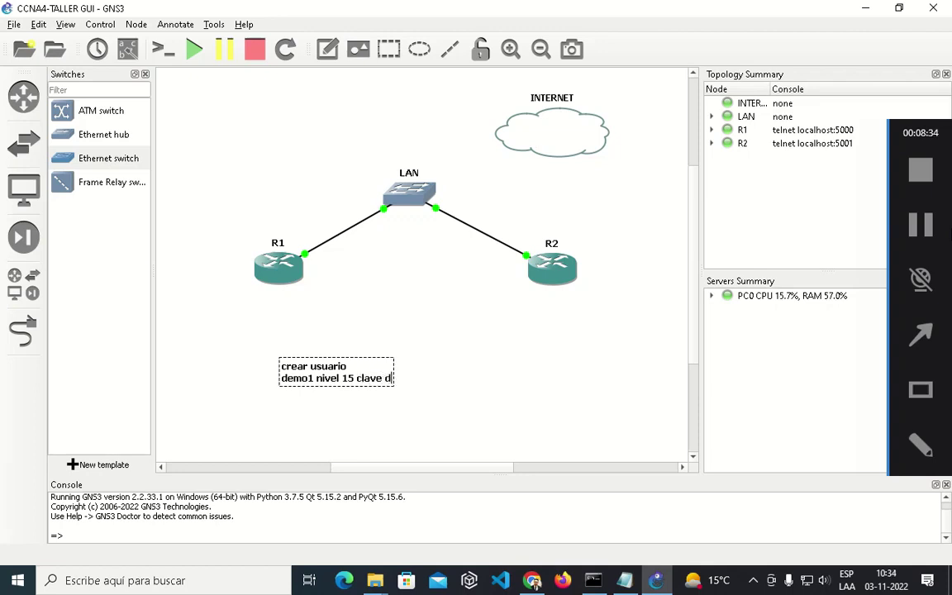
type("emo1")
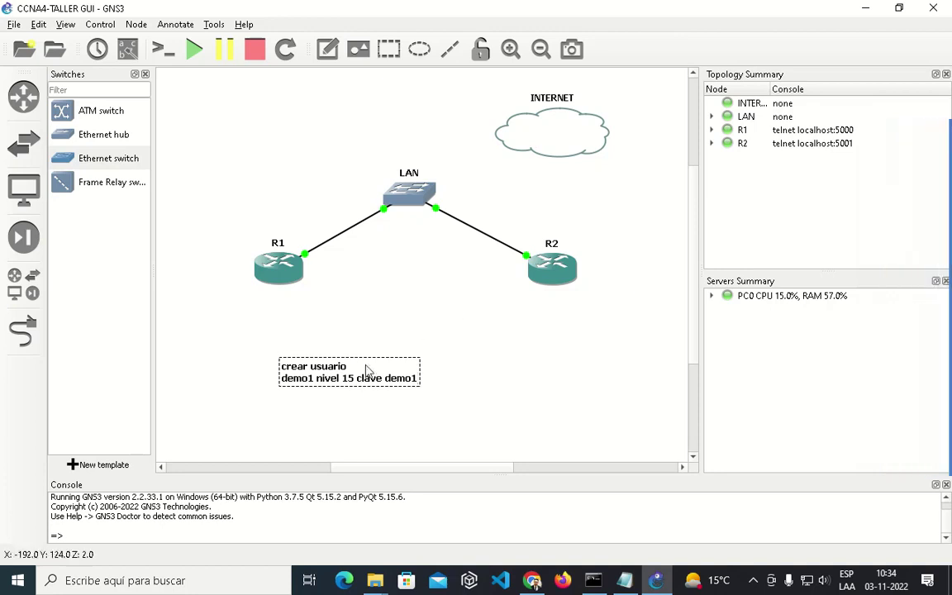
left_click_drag(320, 378, 381, 363)
Step: Add the line 'F0/0 levantar y dejar dhcp' below the user line, after a blank line
left_click(428, 365)
double_click(471, 365)
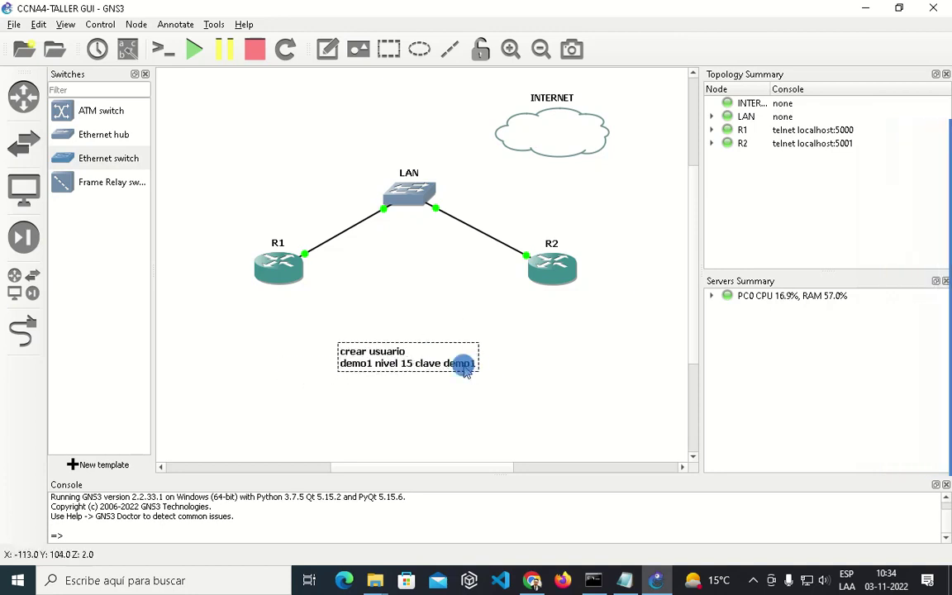
left_click(471, 368)
key("Return")
key("Return")
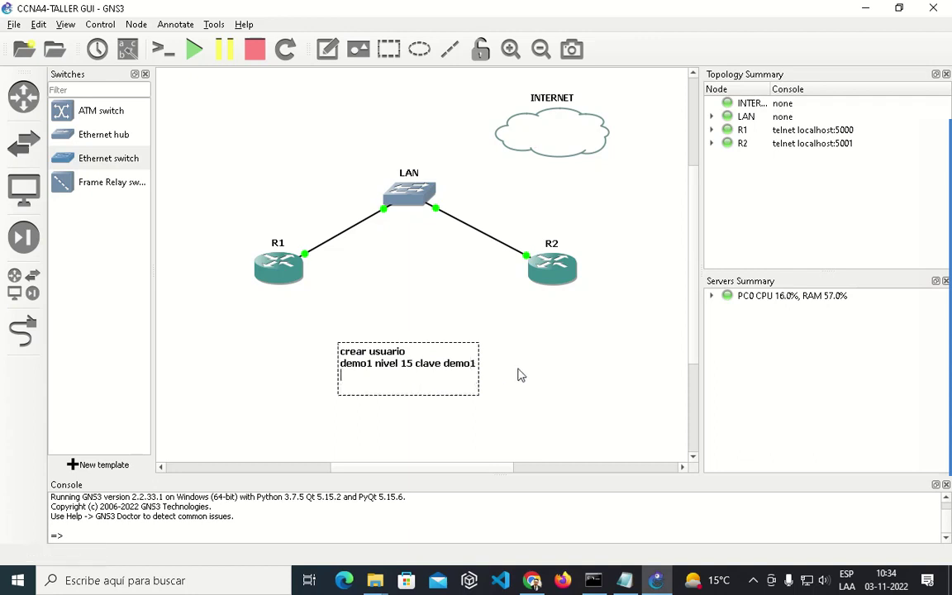
key("Return")
type("f0/0")
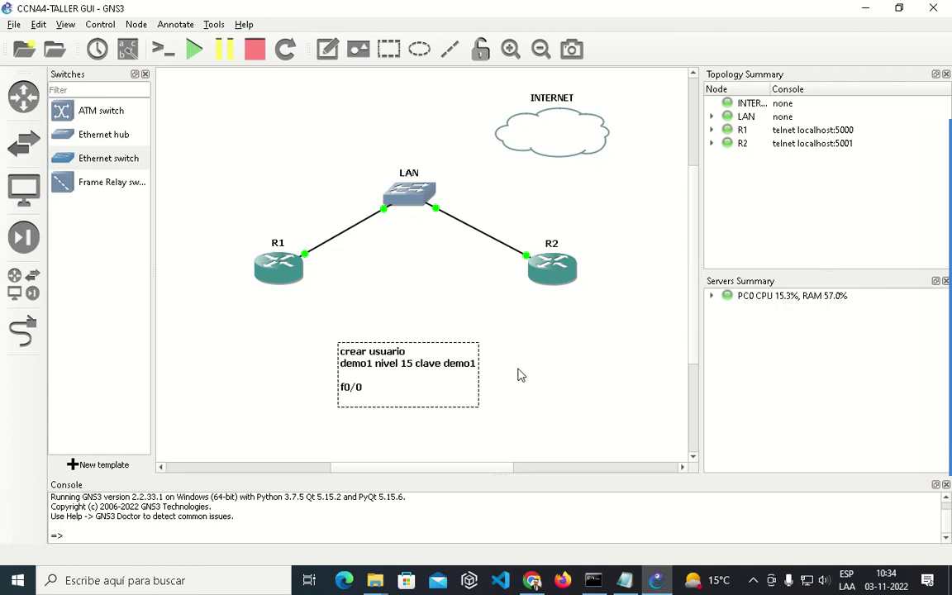
key("BackSpace")
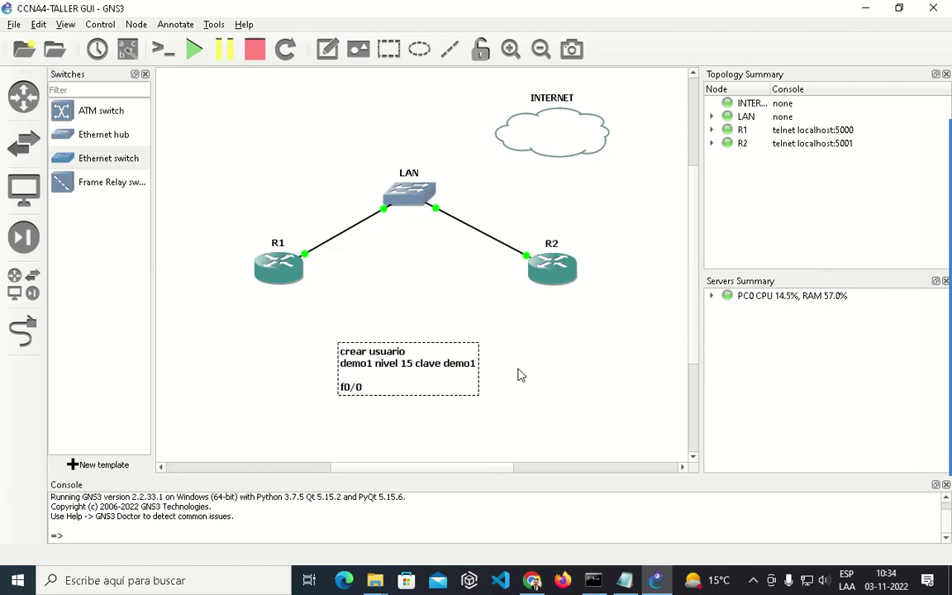
key("Delete")
type("F")
key("End")
type("levantar y dejar dhc")
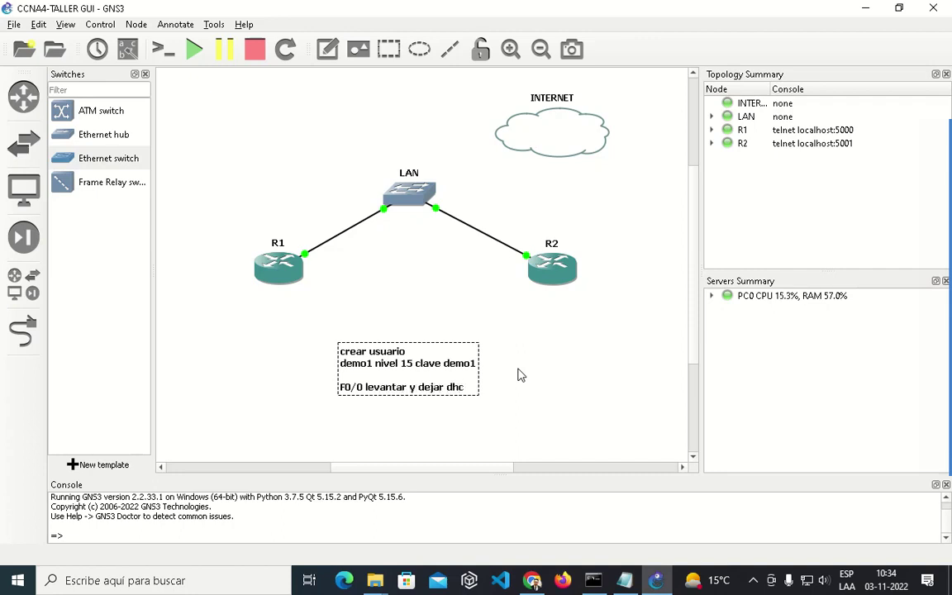
type("p")
key("Return")
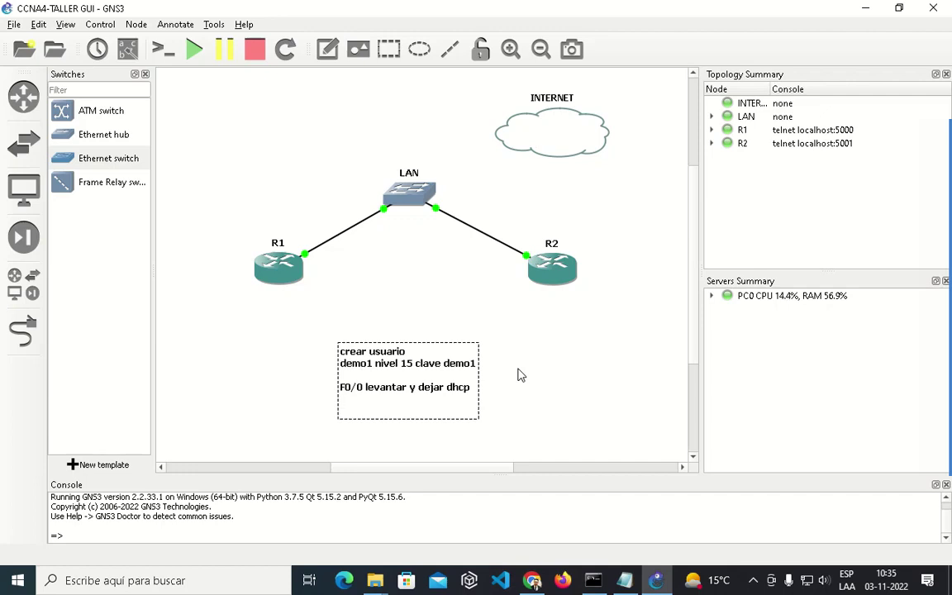
Step: Add the lines 'acceso telnet' and 'acceso gui' to the note
type("acceson telnet")
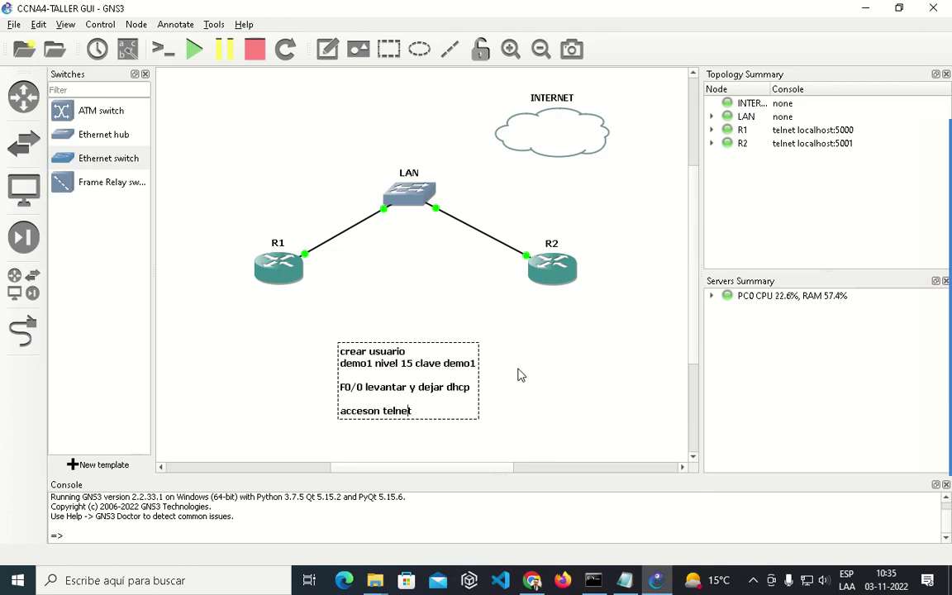
key("BackSpace")
key("Return")
type("acceso")
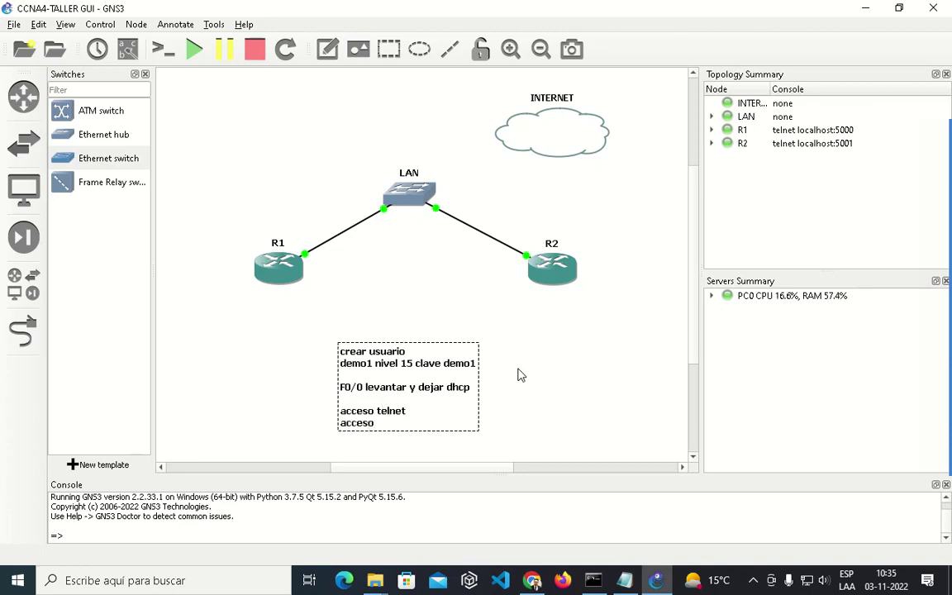
type(" gui")
left_click(520, 374)
Step: Position the note just below the LAN switch
left_click_drag(396, 386, 418, 367)
left_click(554, 398)
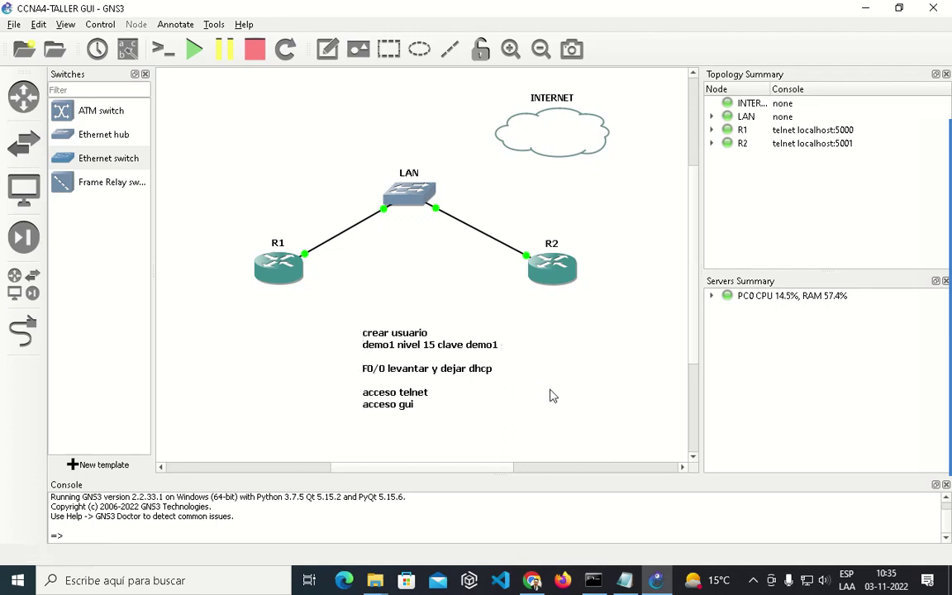
left_click_drag(393, 369, 406, 374)
left_click(579, 374)
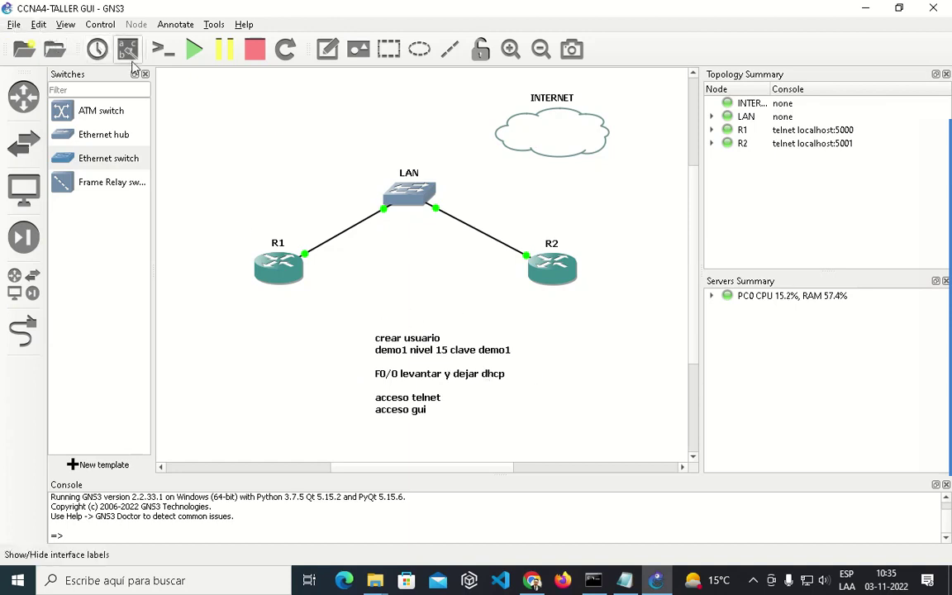
left_click(14, 24)
left_click(533, 373)
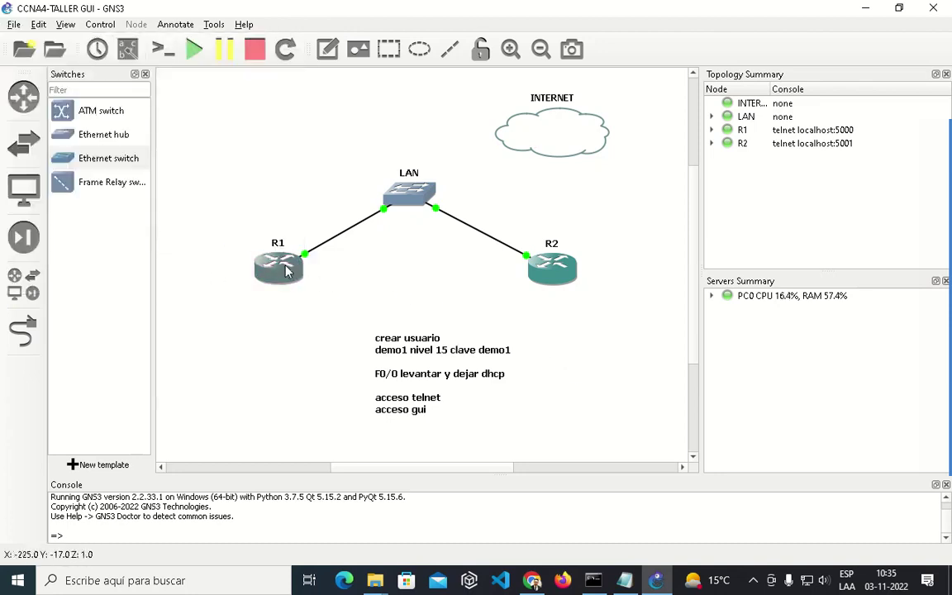
mouse_move(283, 271)
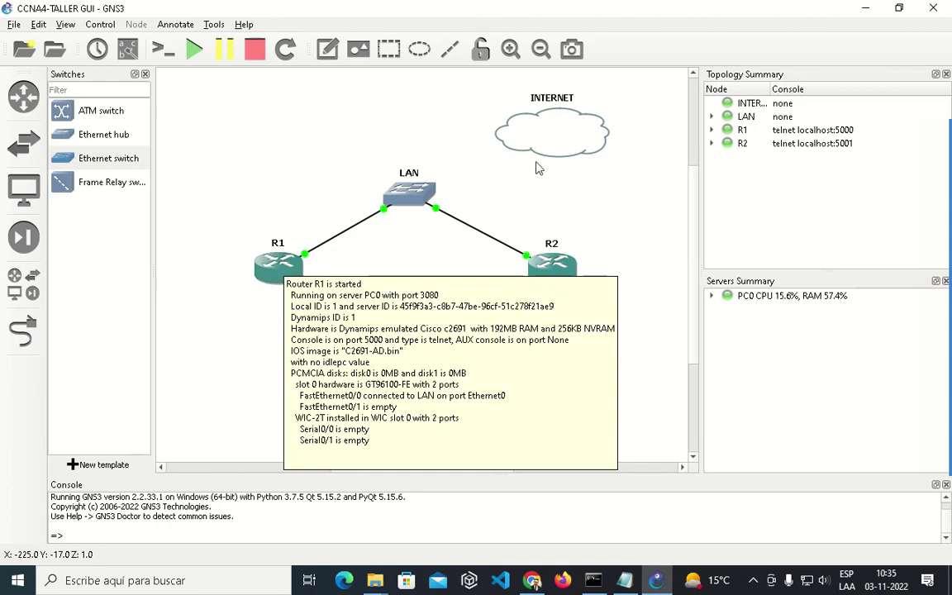
mouse_move(559, 150)
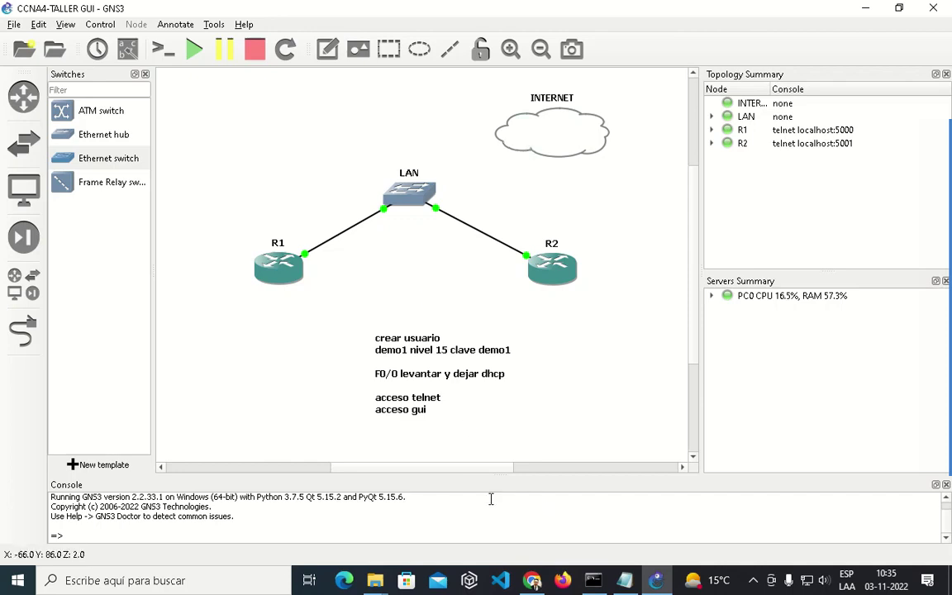
left_click(23, 331)
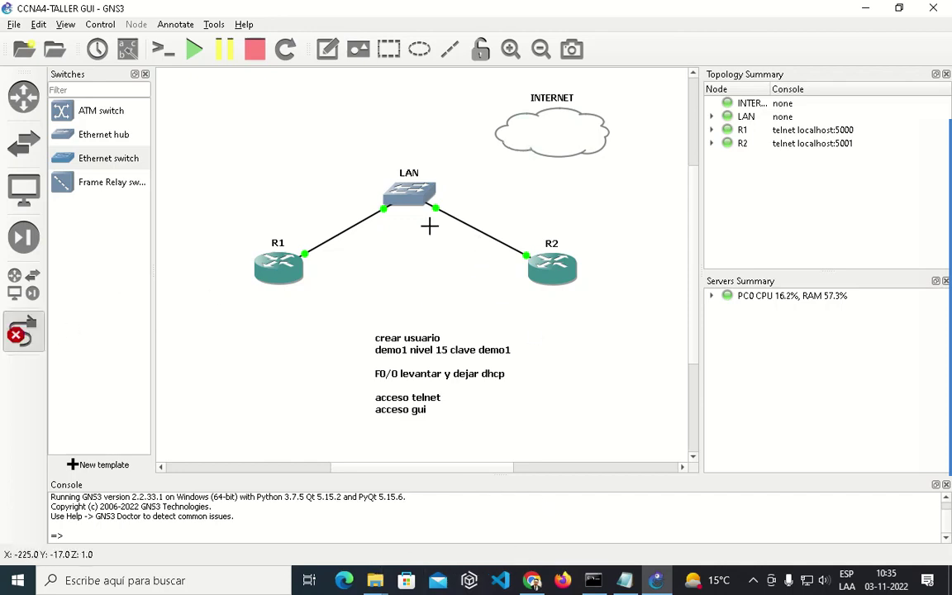
left_click(421, 193)
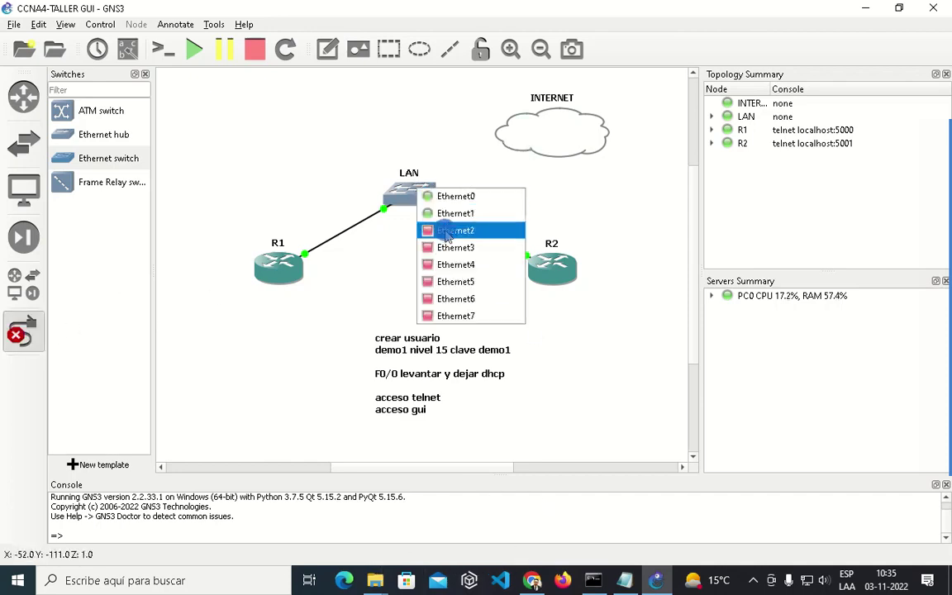
left_click(446, 231)
left_click(533, 141)
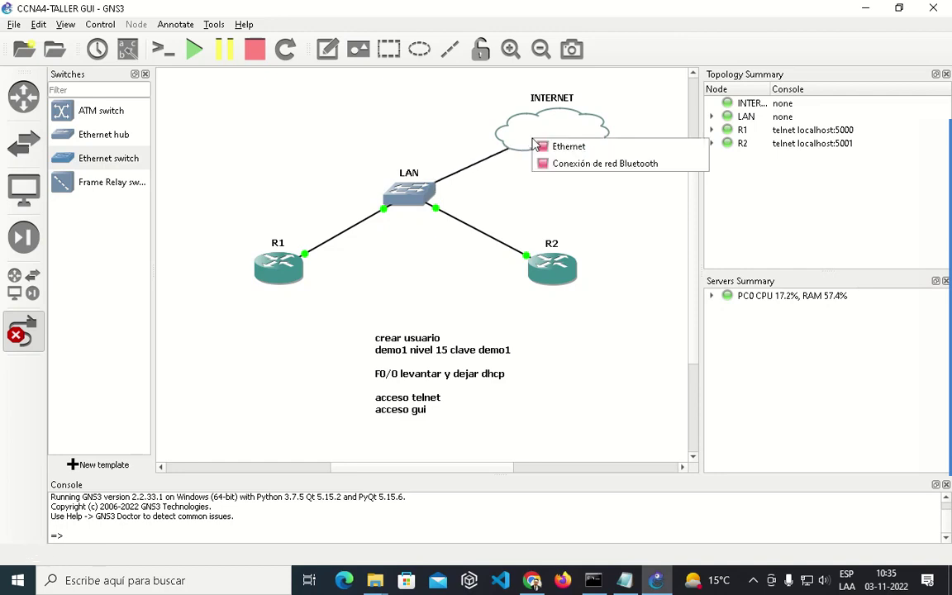
left_click(23, 329)
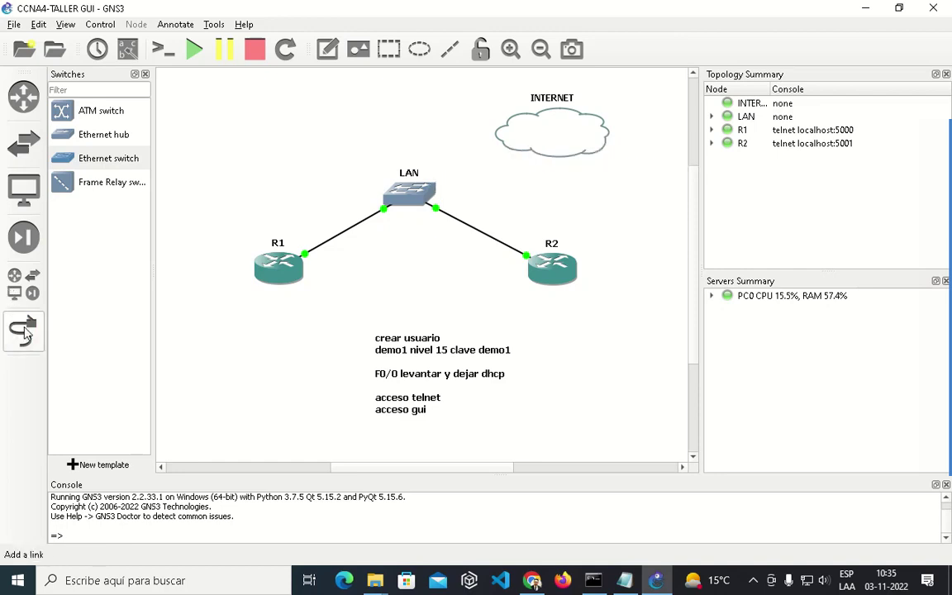
right_click(560, 134)
Step: Show special Ethernet interfaces, add the GNS3 interface to the INTERNET cloud, and apply
left_click(577, 139)
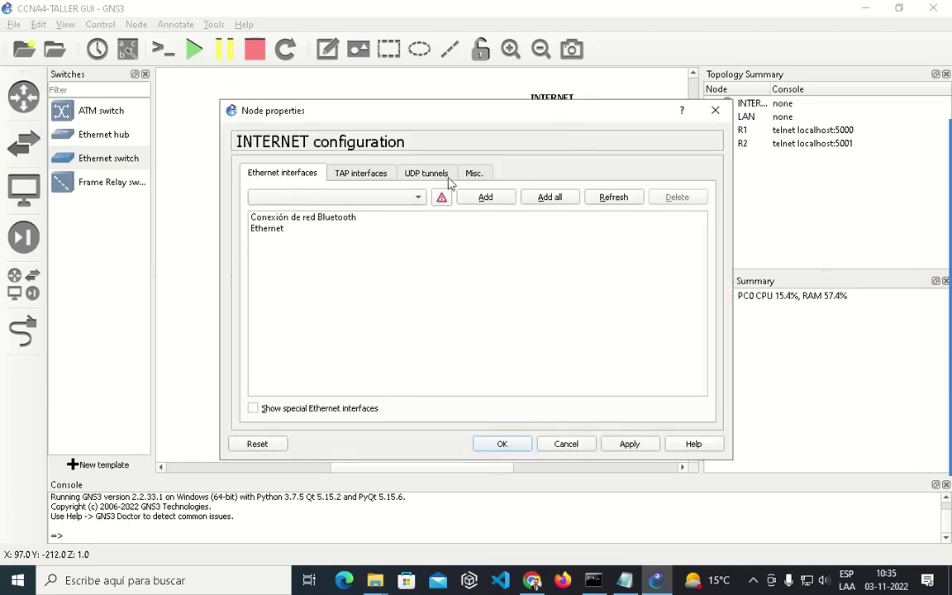
left_click(297, 408)
left_click(329, 199)
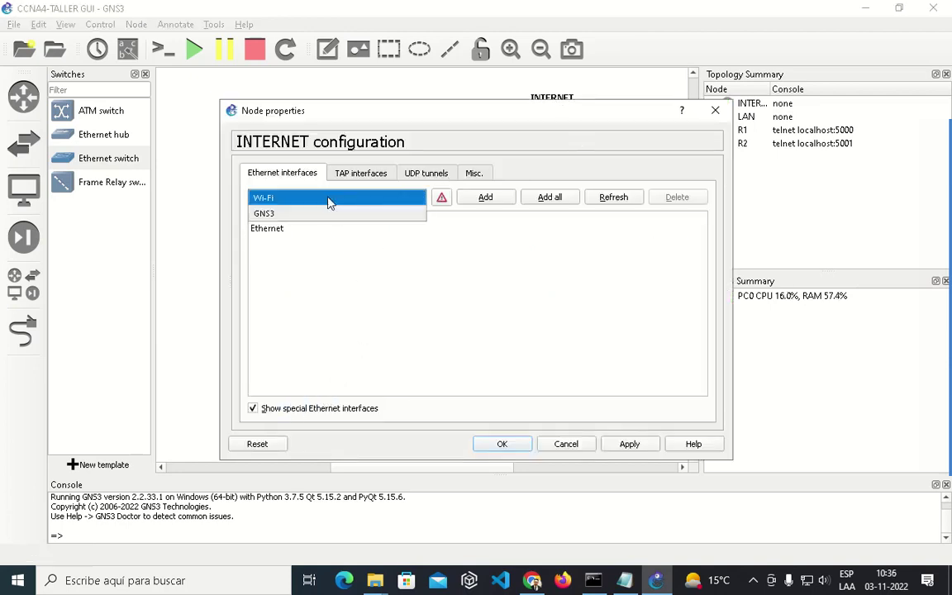
left_click(314, 213)
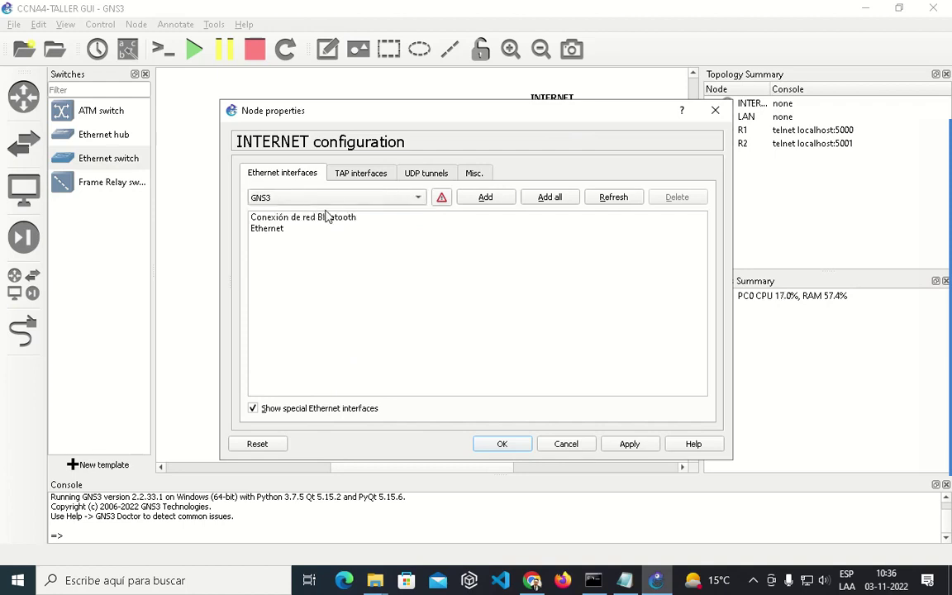
left_click(477, 197)
left_click(263, 239)
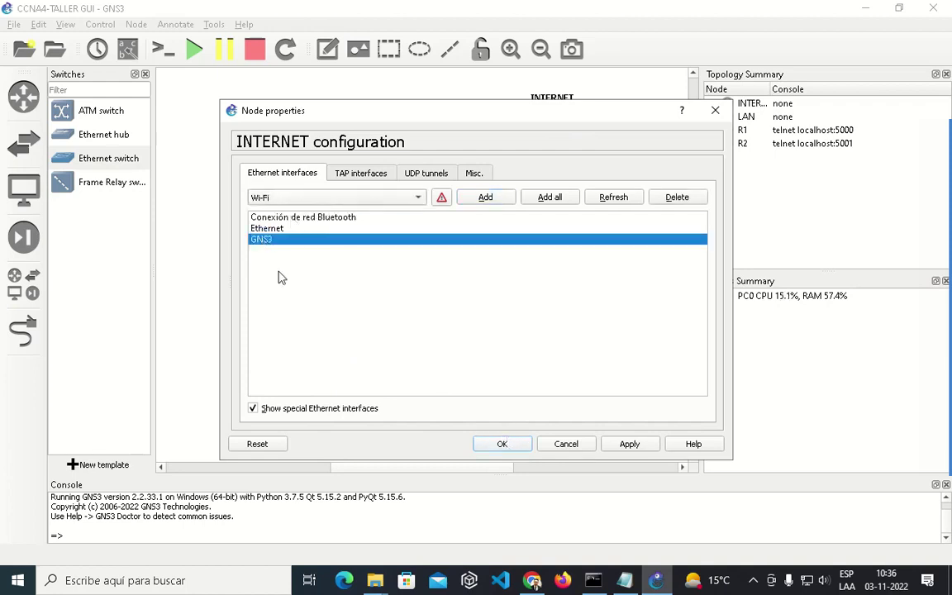
left_click(519, 440)
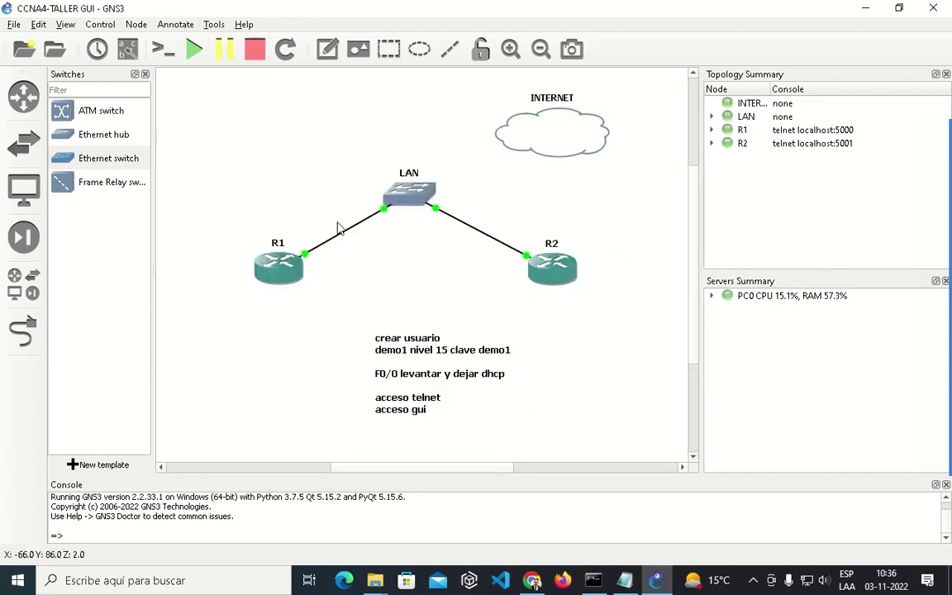
Step: Open the Windows network adapter connections list from the network settings
right_click(806, 580)
left_click(807, 558)
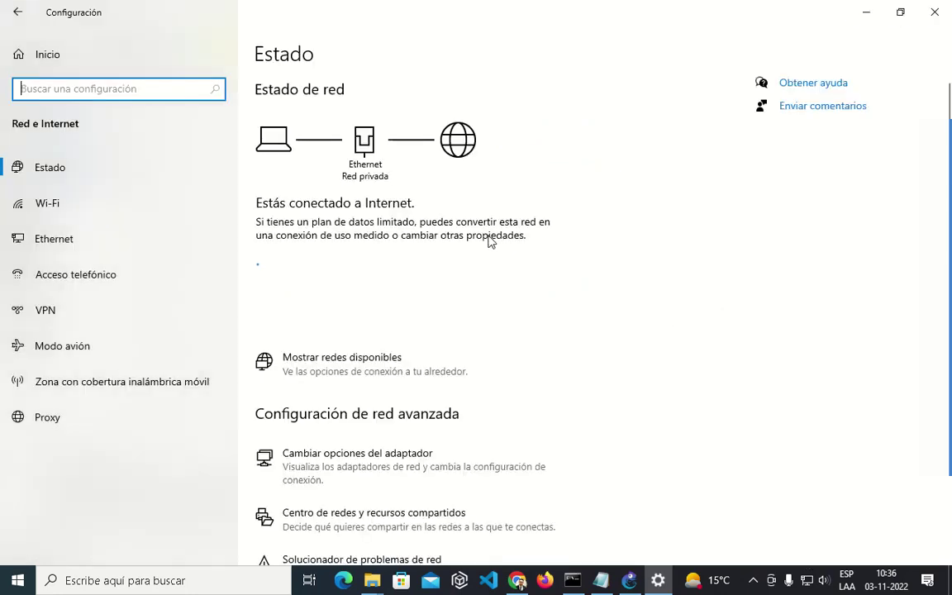
left_click(407, 477)
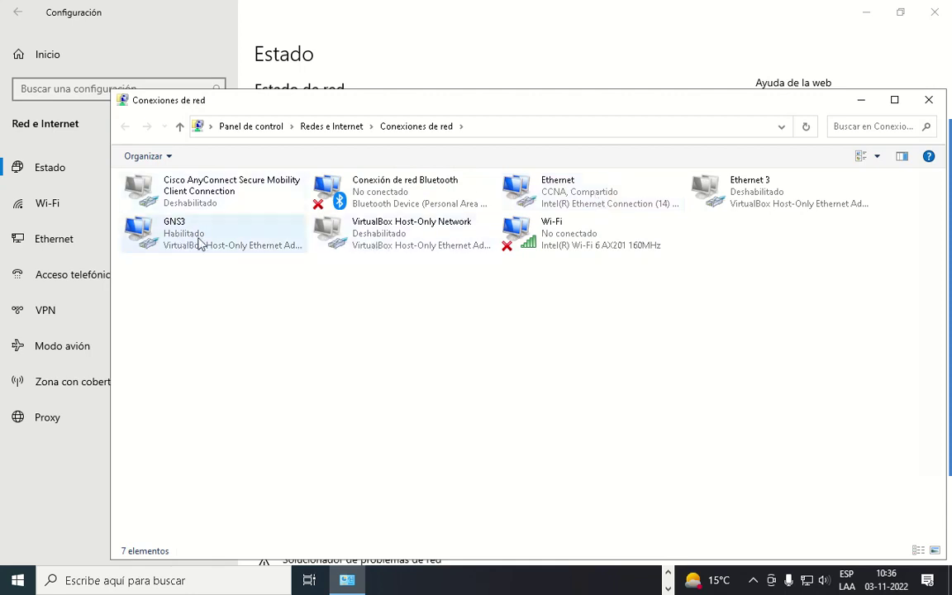
left_click(363, 331)
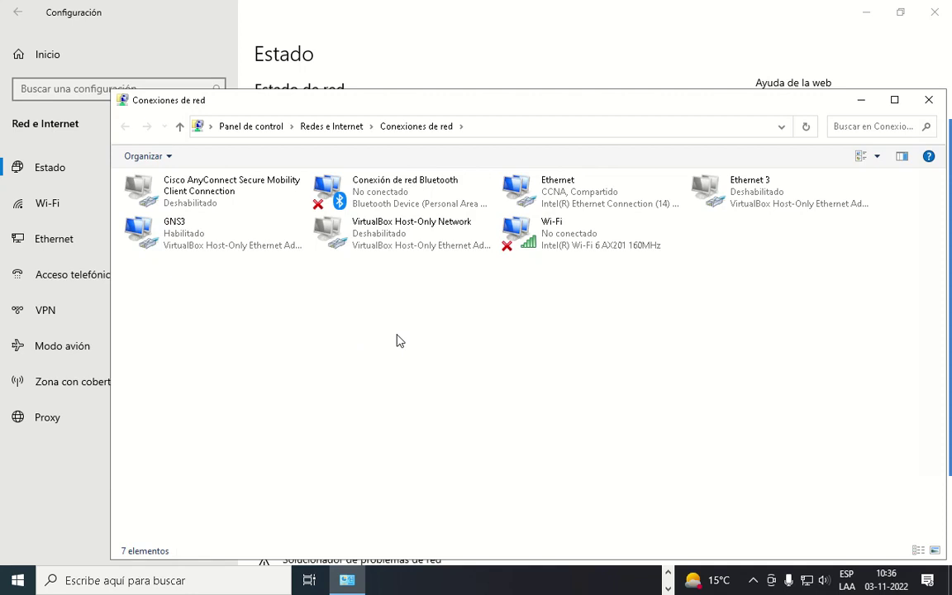
Step: Rename the GNS3 connection to 'eth' and return to the GNS3 window
right_click(190, 234)
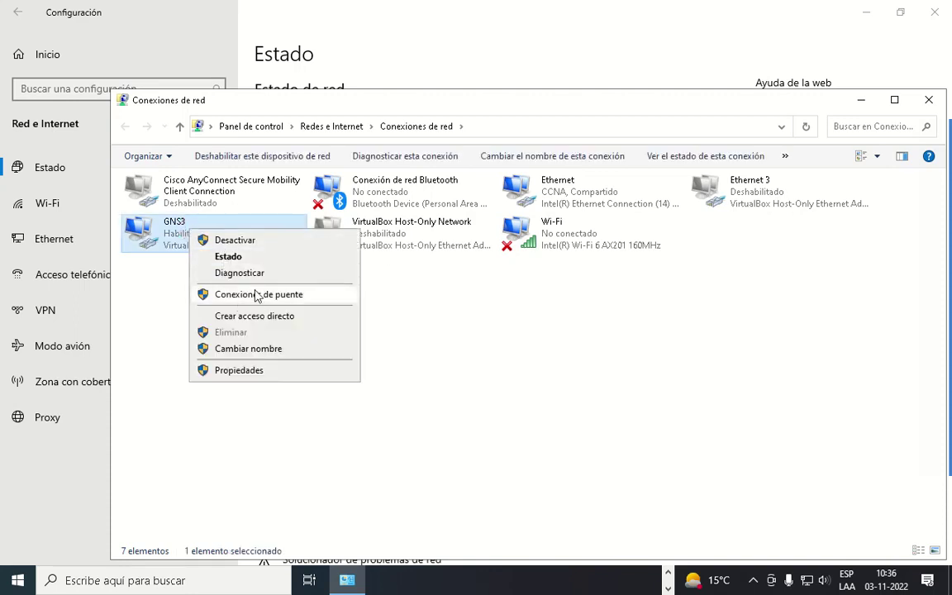
left_click(272, 347)
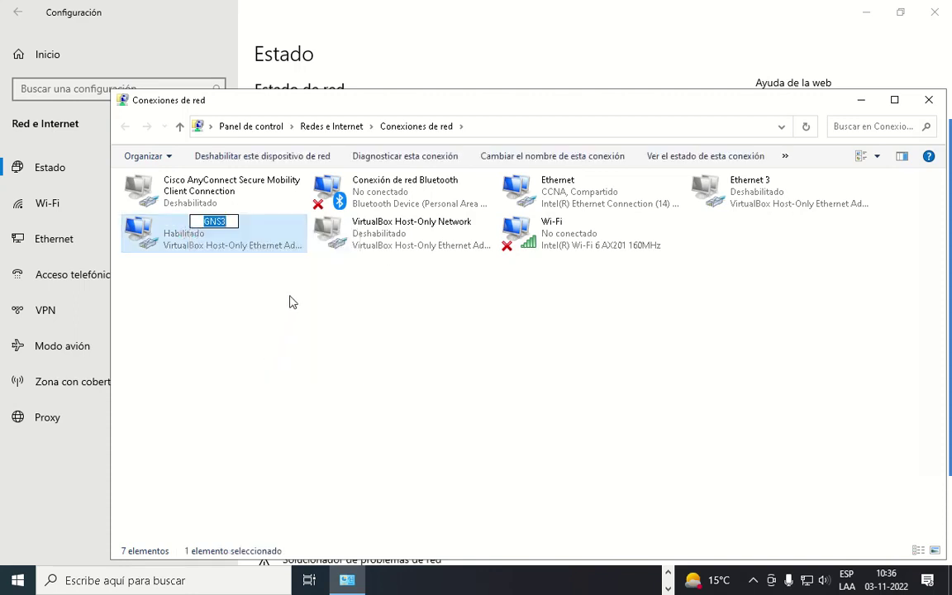
type("eth")
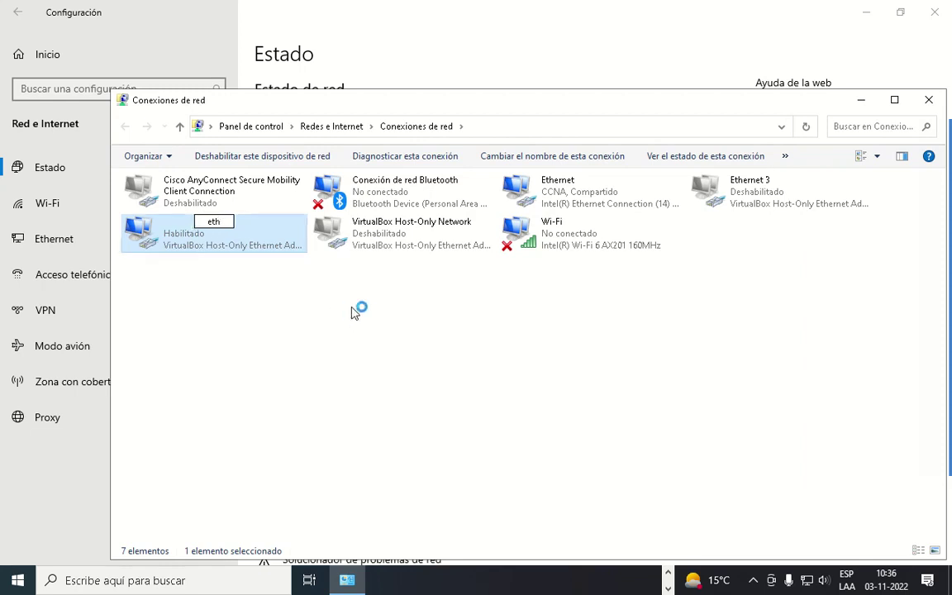
left_click(326, 285)
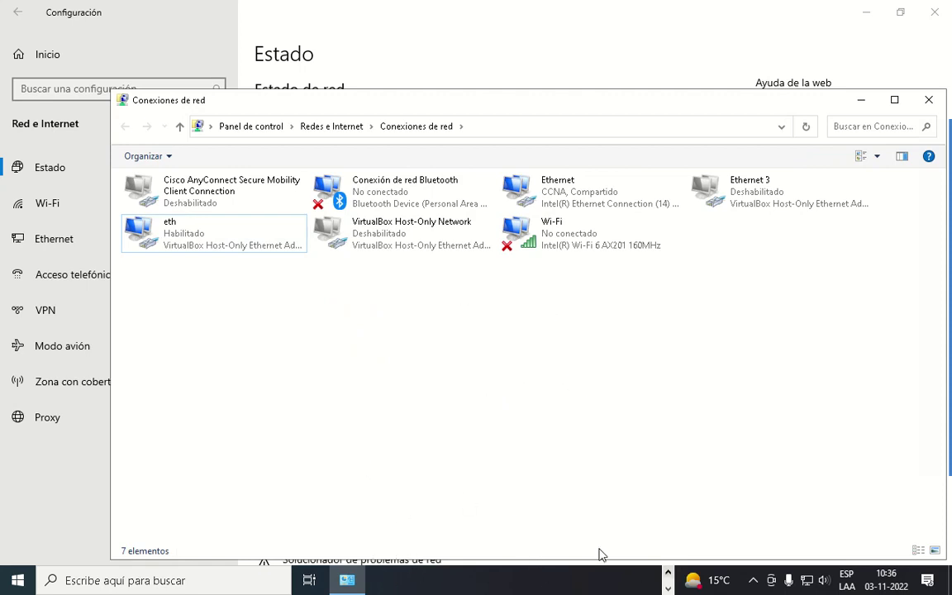
left_click(669, 580)
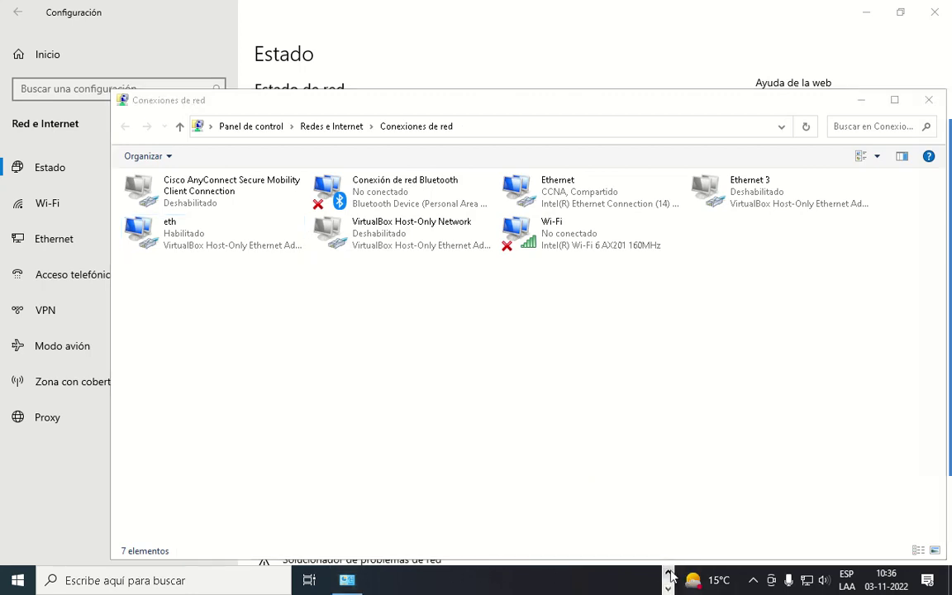
left_click(618, 580)
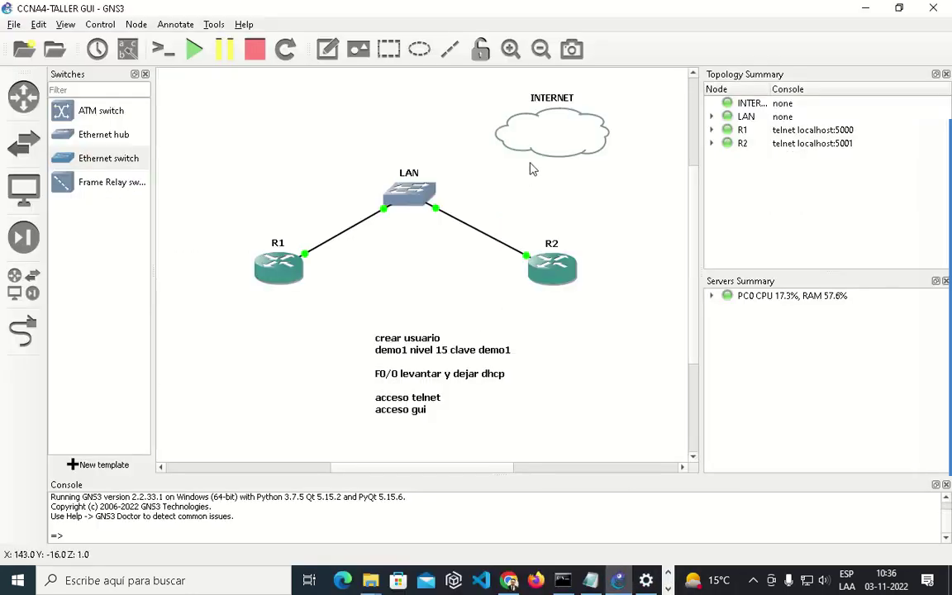
Step: Delete the GNS3 adapter from the INTERNET cloud's interfaces, then start a Windows search
right_click(537, 123)
left_click(547, 129)
left_click(262, 239)
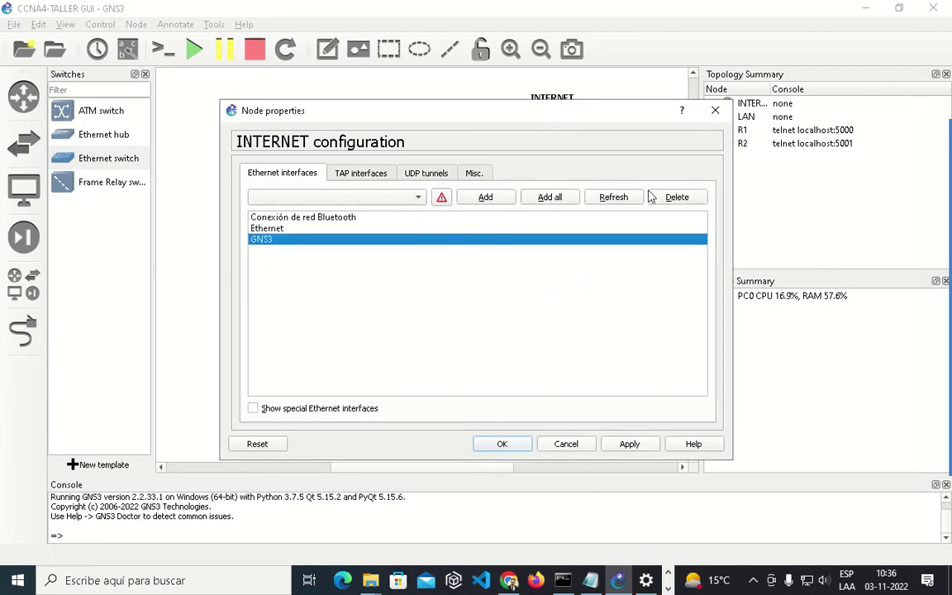
left_click(679, 197)
left_click(502, 444)
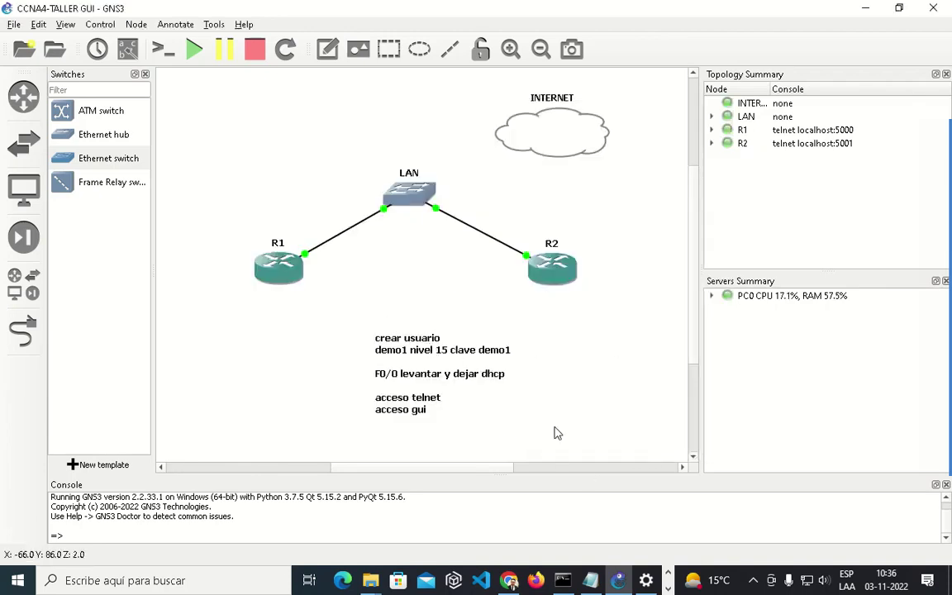
left_click(245, 576)
Step: Open Administrador de dispositivos via the 'adm' search and select Adaptadores de red
type("adm")
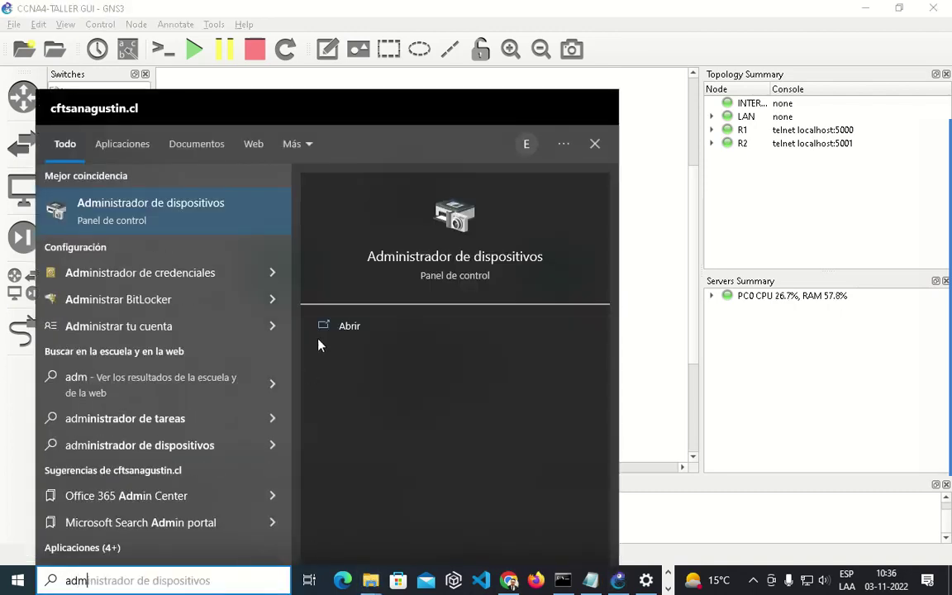
left_click(170, 204)
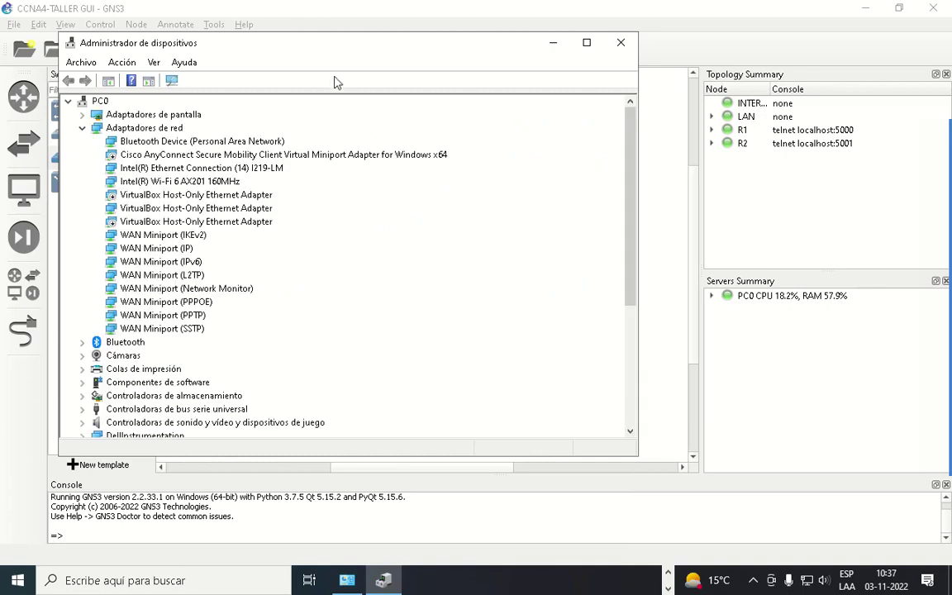
left_click_drag(260, 42, 423, 113)
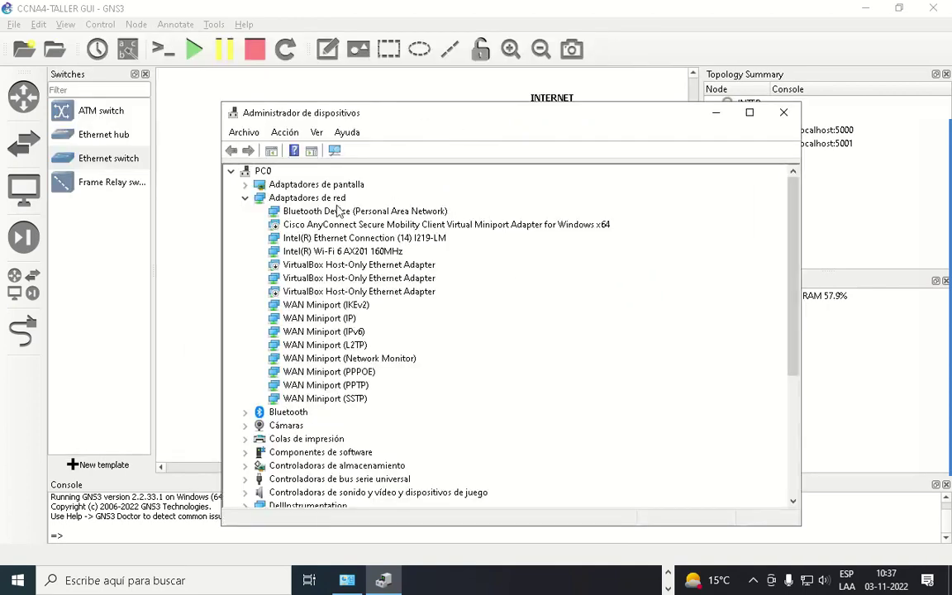
left_click(314, 198)
right_click(322, 202)
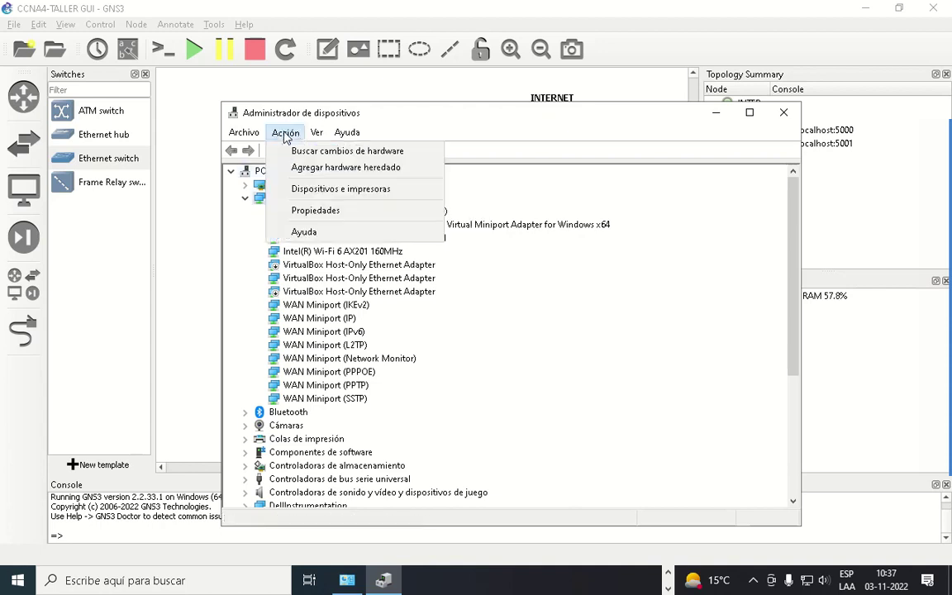
left_click(553, 328)
right_click(329, 201)
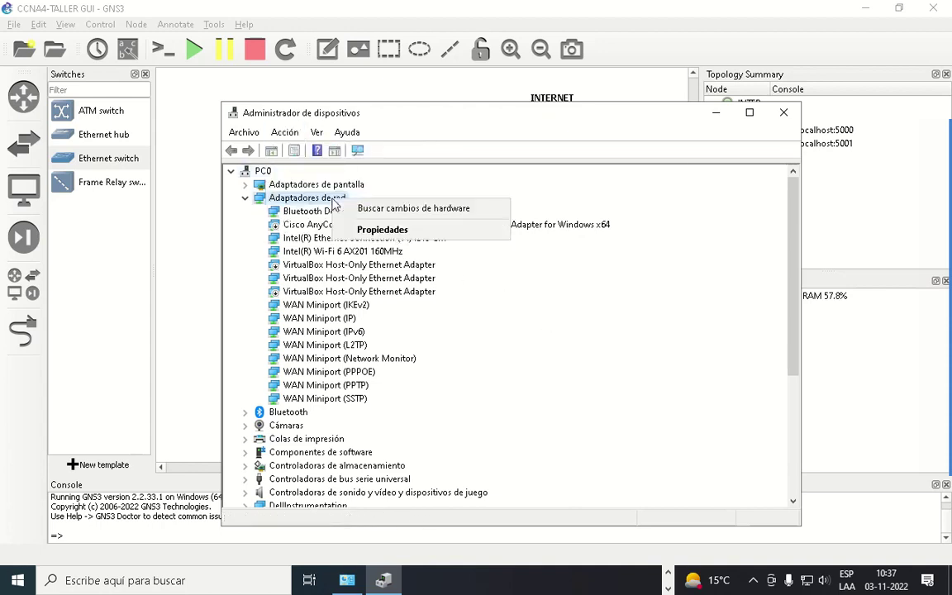
left_click(285, 133)
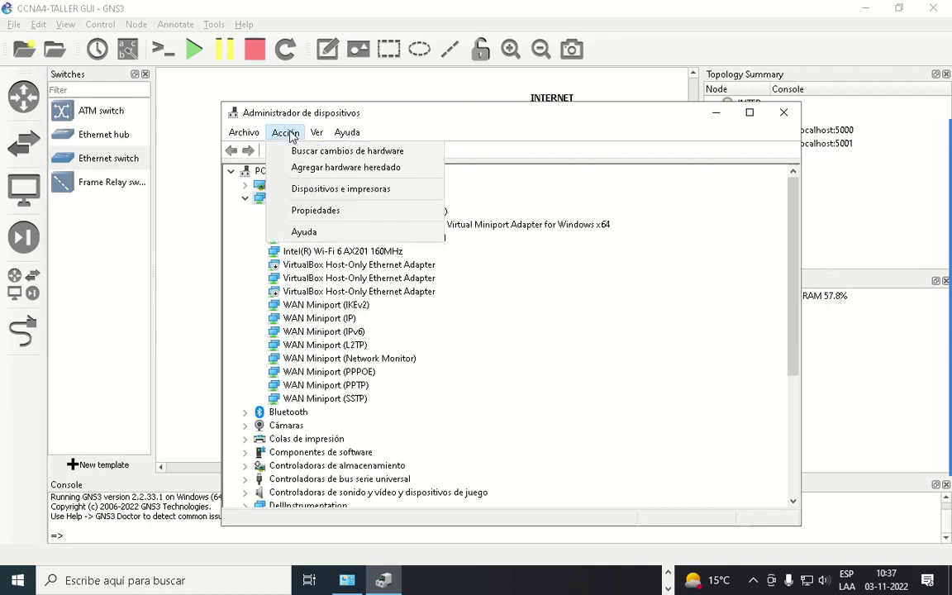
Step: Start Agregar hardware heredado with manual selection and the network adapters hardware type
left_click(299, 169)
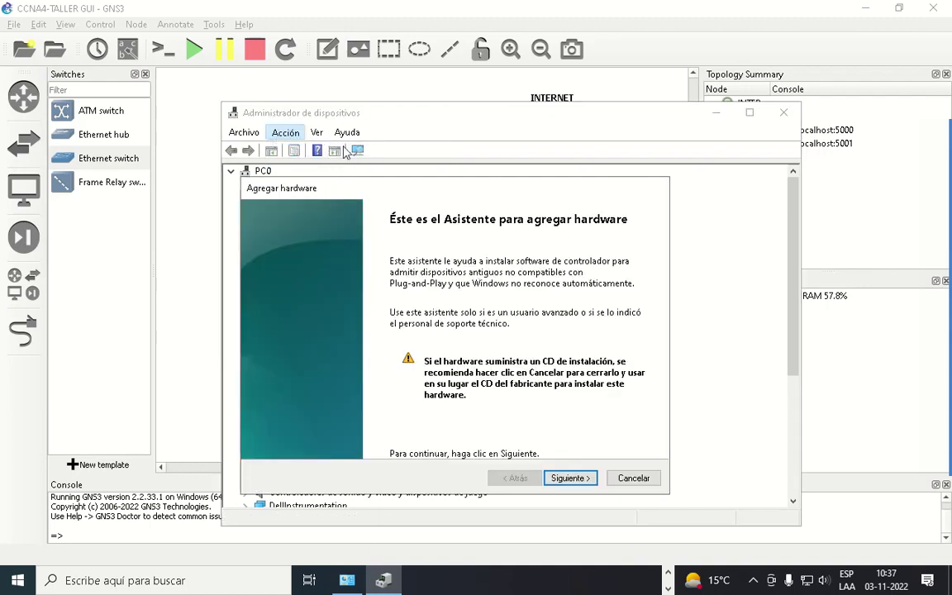
left_click(572, 478)
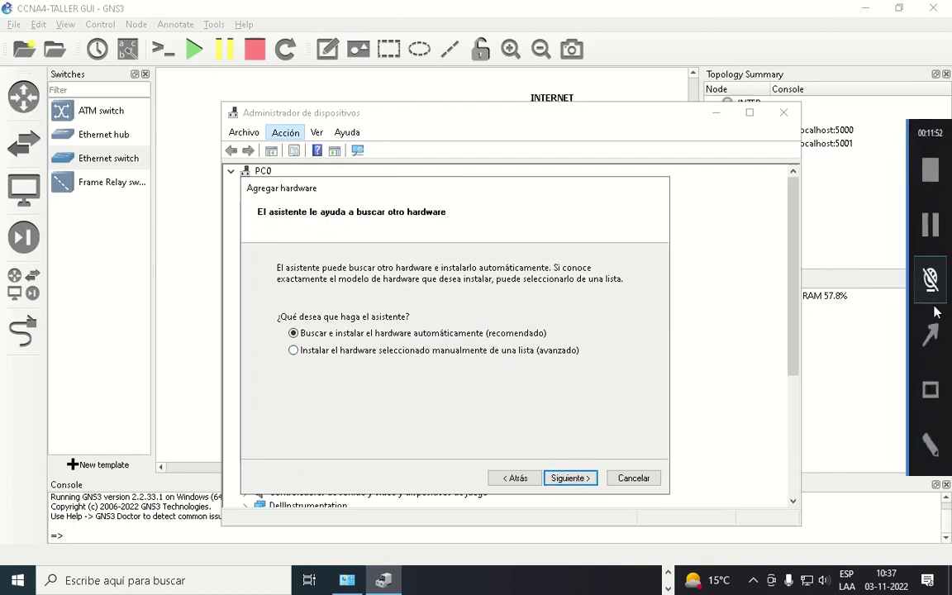
left_click(265, 344)
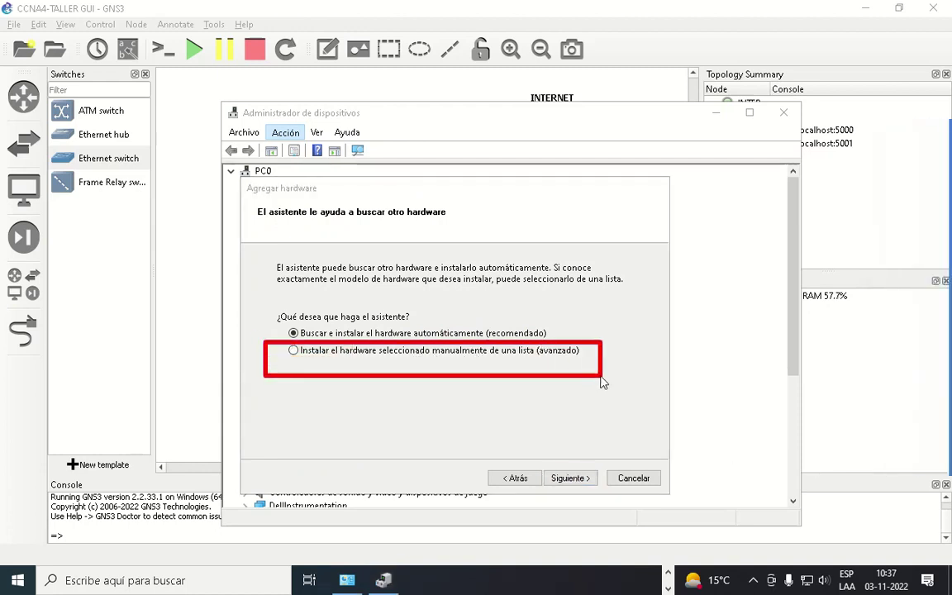
left_click(323, 351)
left_click(570, 477)
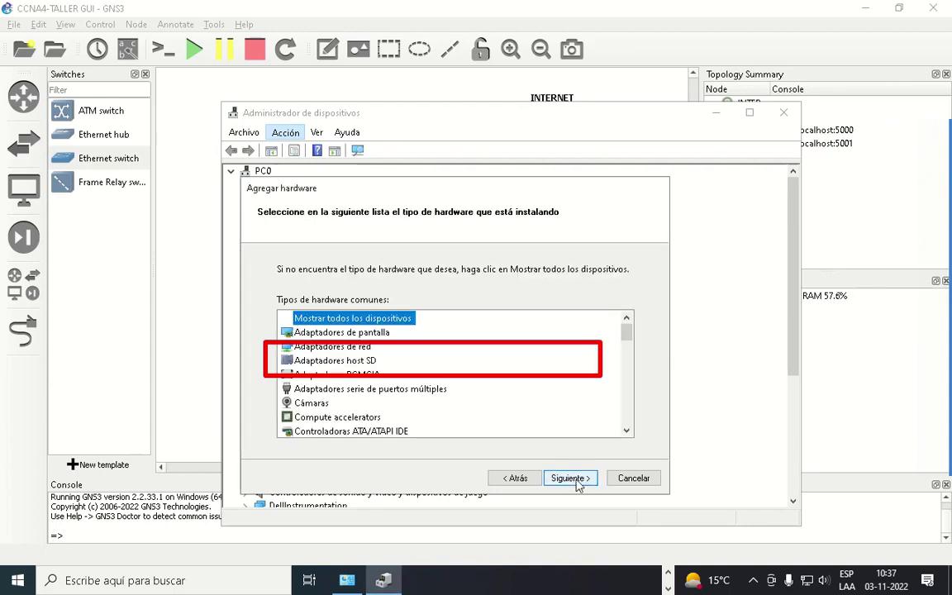
left_click(370, 346)
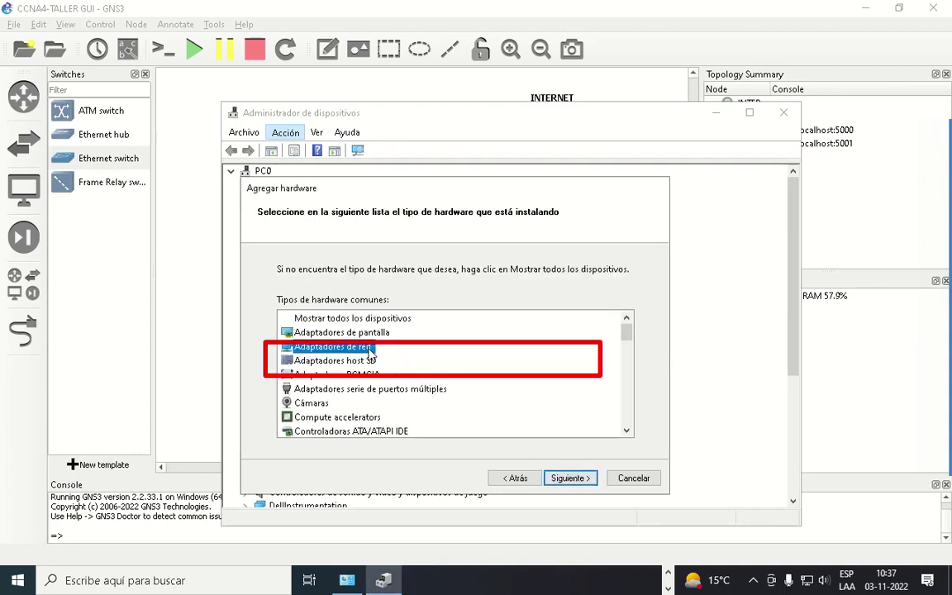
left_click(570, 479)
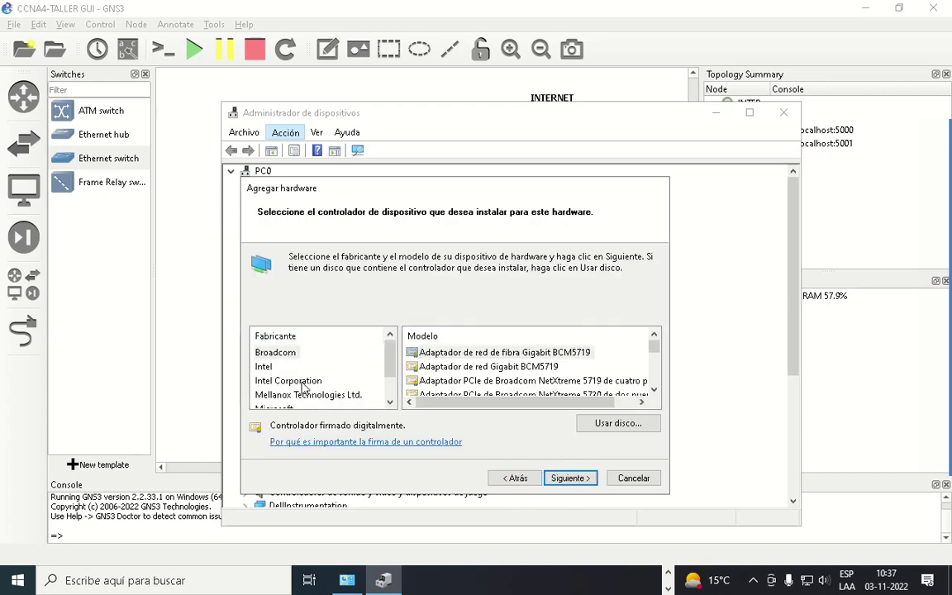
Step: Choose Microsoft as manufacturer and the KM-TEST loopback adapter model
scroll(322, 388, "down", 1)
left_click(273, 380)
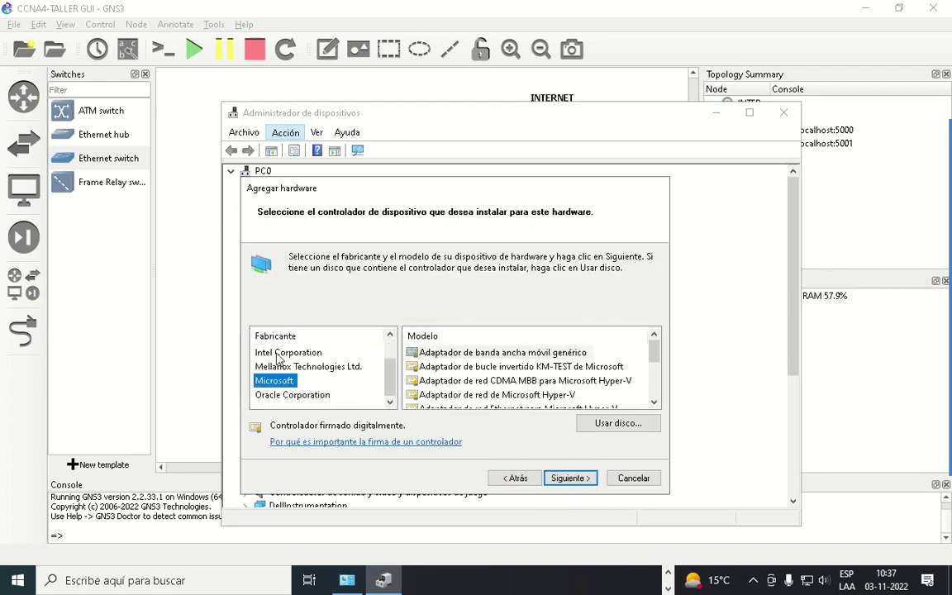
left_click(506, 369)
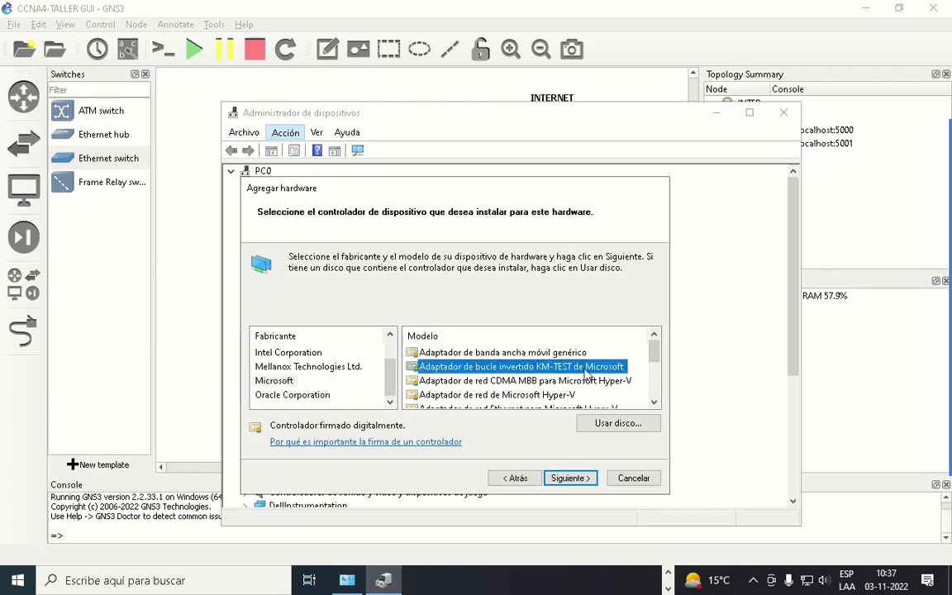
left_click(277, 382)
left_click(424, 366)
left_click(276, 381)
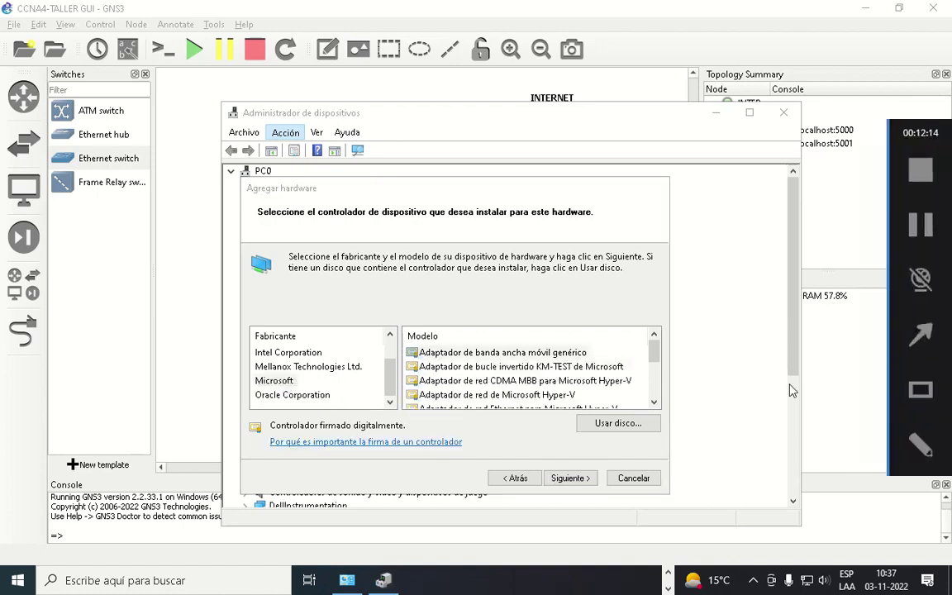
left_click_drag(215, 375, 310, 393)
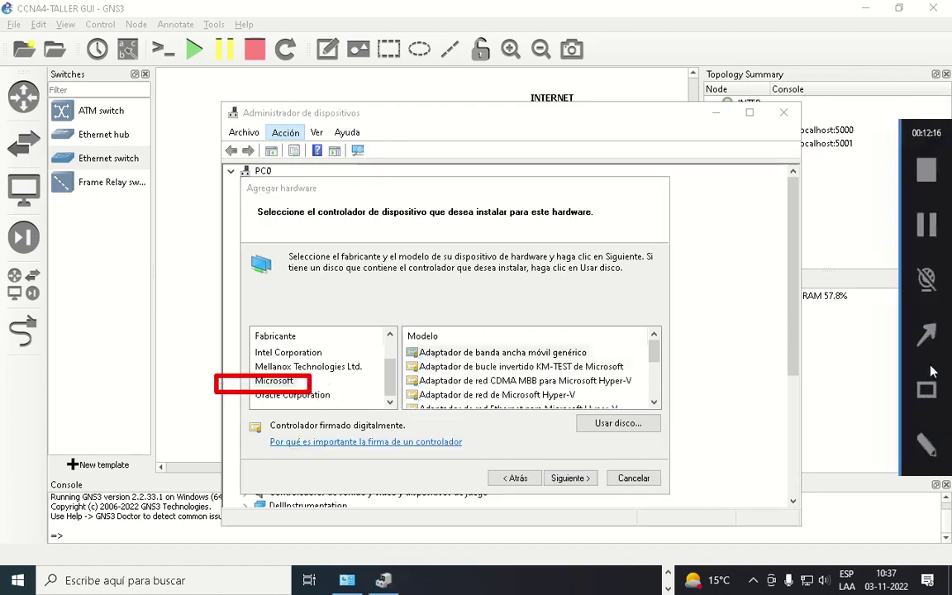
left_click_drag(402, 360, 633, 376)
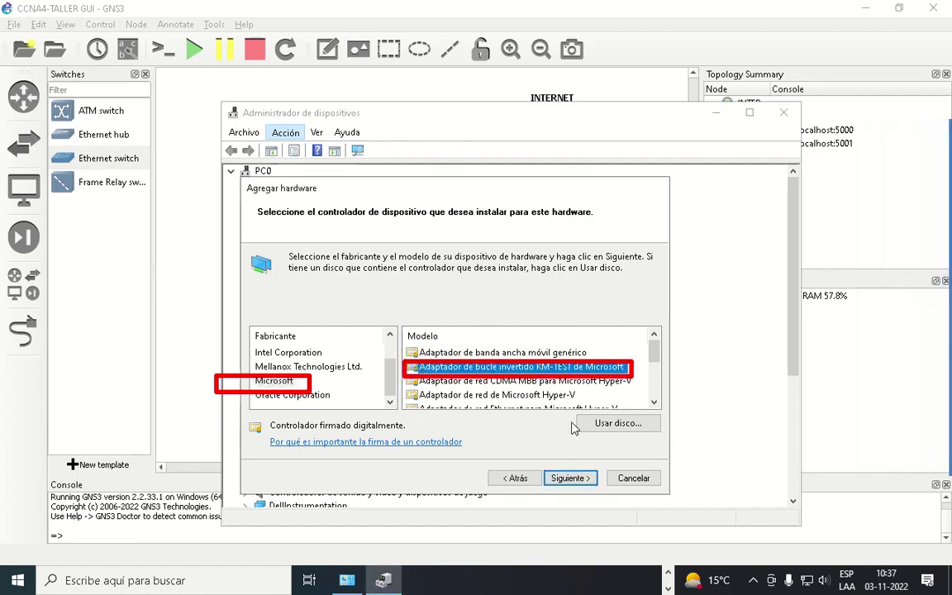
Step: Install the loopback adapter, rescan for hardware changes, and select it
left_click(582, 480)
left_click(570, 478)
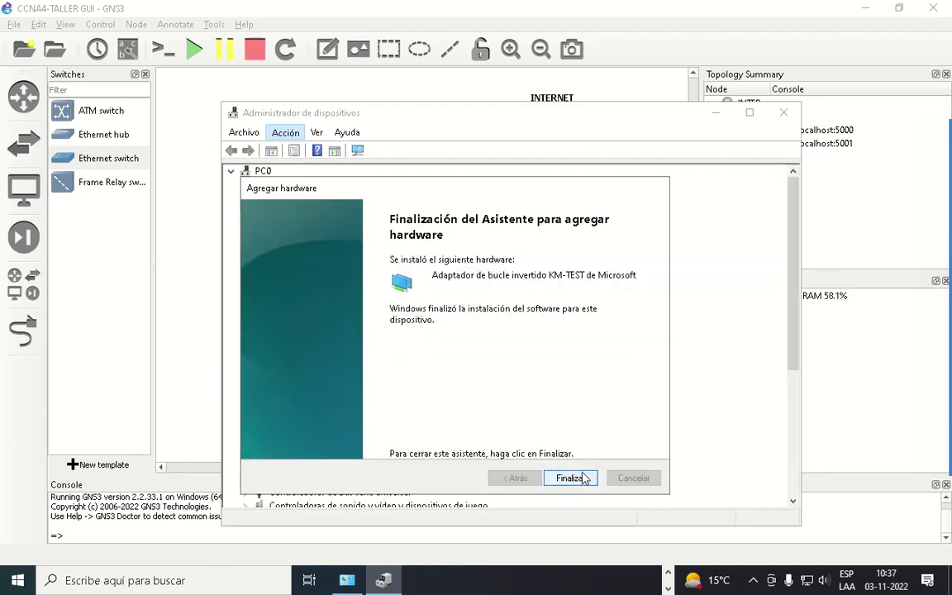
left_click(570, 478)
right_click(324, 203)
left_click(388, 204)
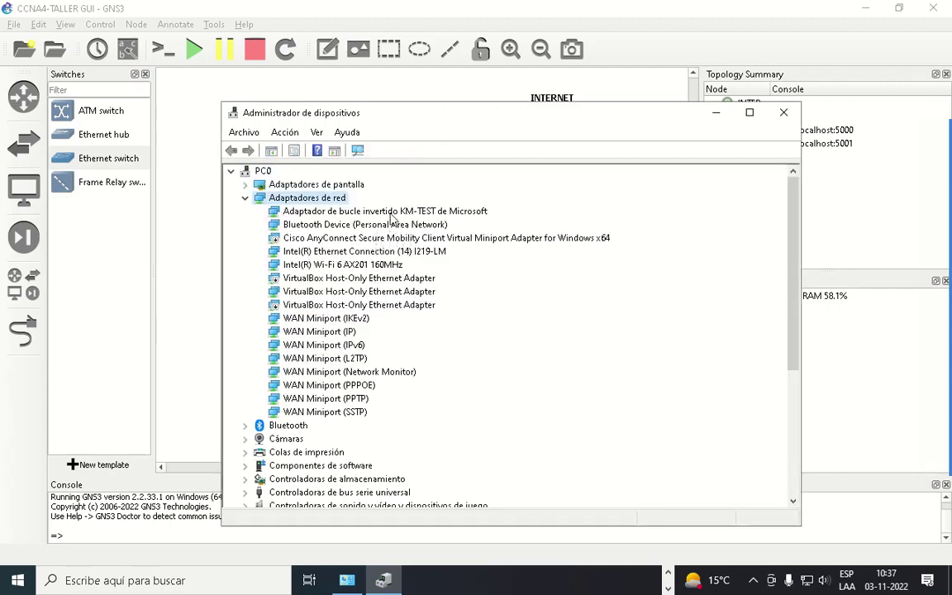
left_click(351, 210)
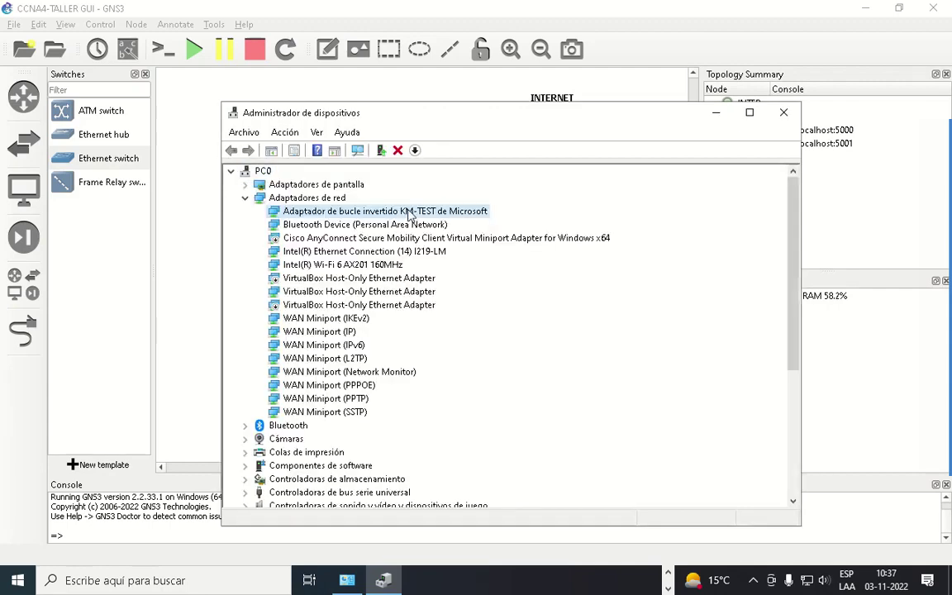
Step: Close Device Manager and show the adapter list from the network status settings
left_click(783, 114)
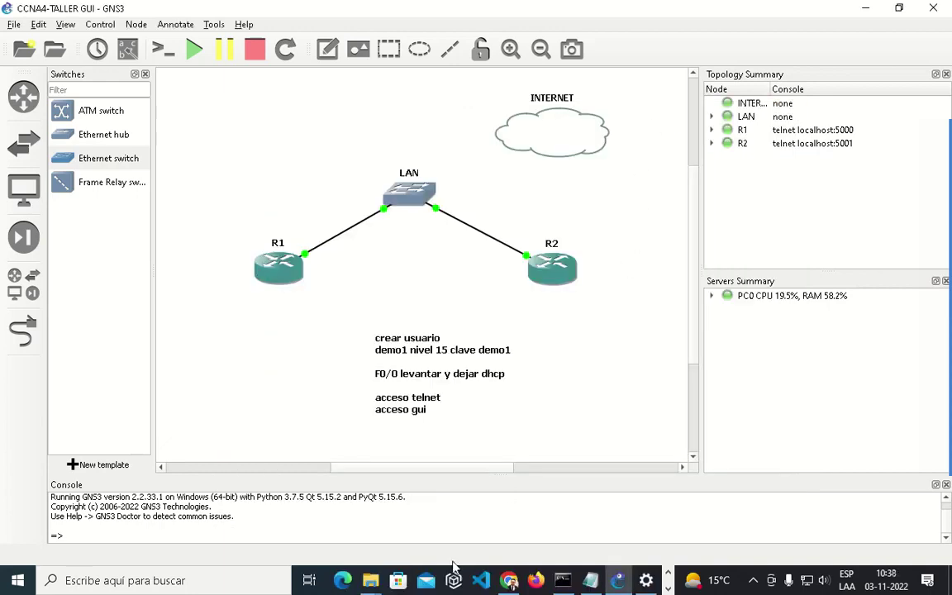
left_click(657, 580)
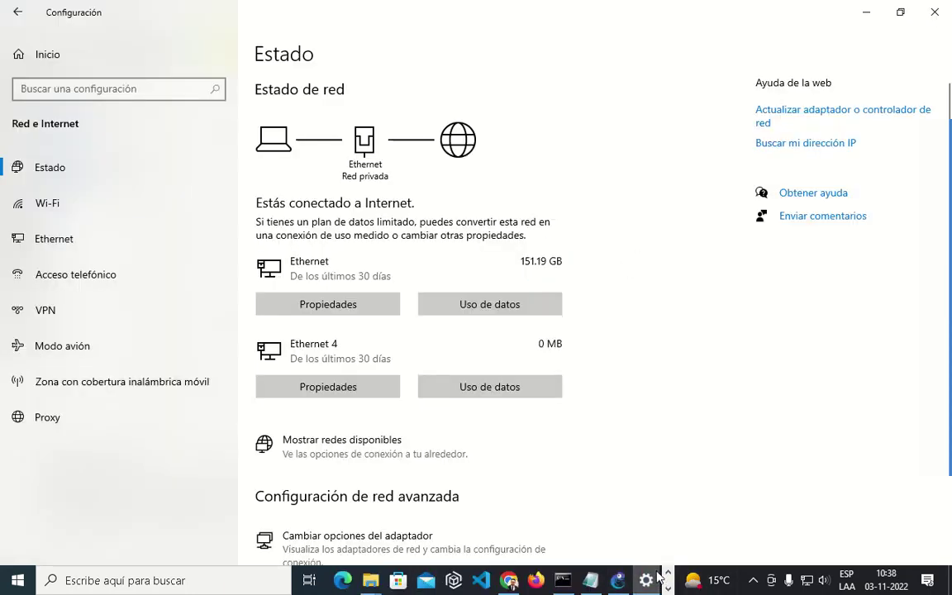
left_click(397, 529)
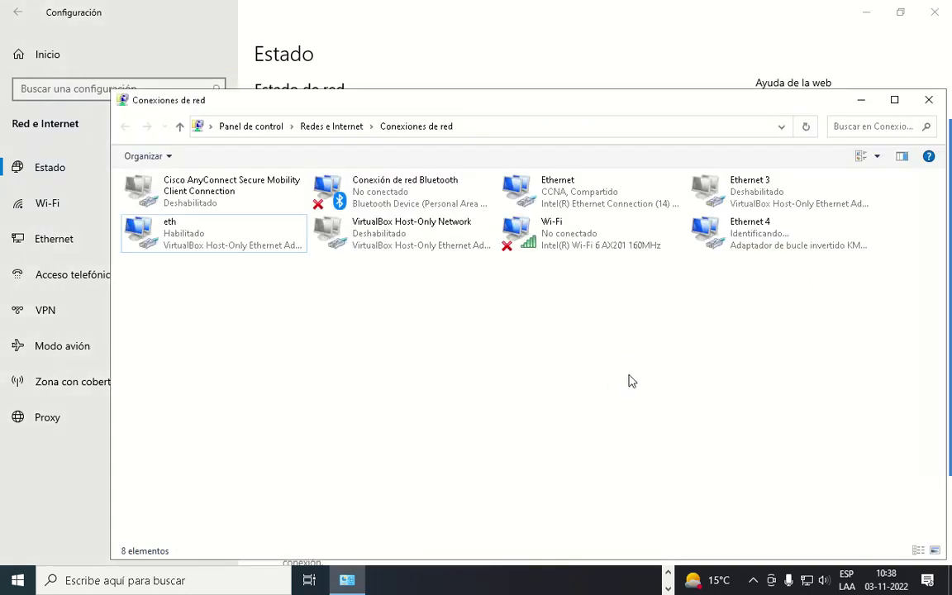
Step: Rename the Ethernet 4 loopback connection to 'GNS3'
right_click(760, 233)
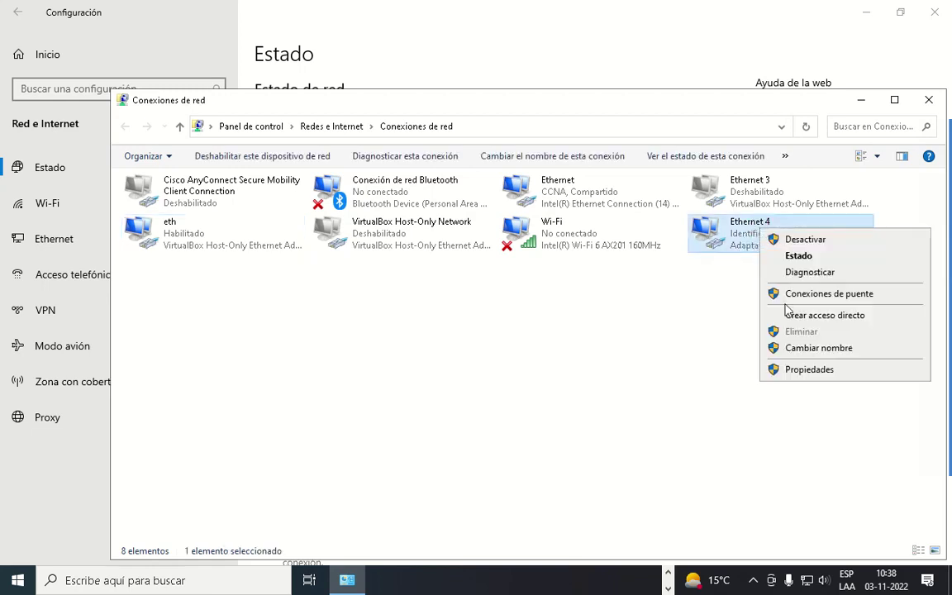
left_click(817, 348)
type("GNS3")
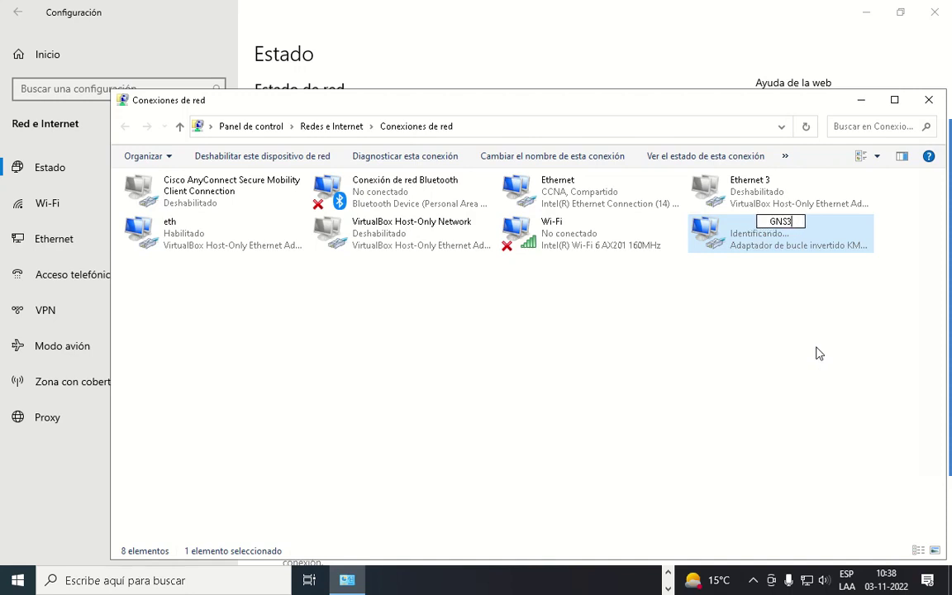
key("Return")
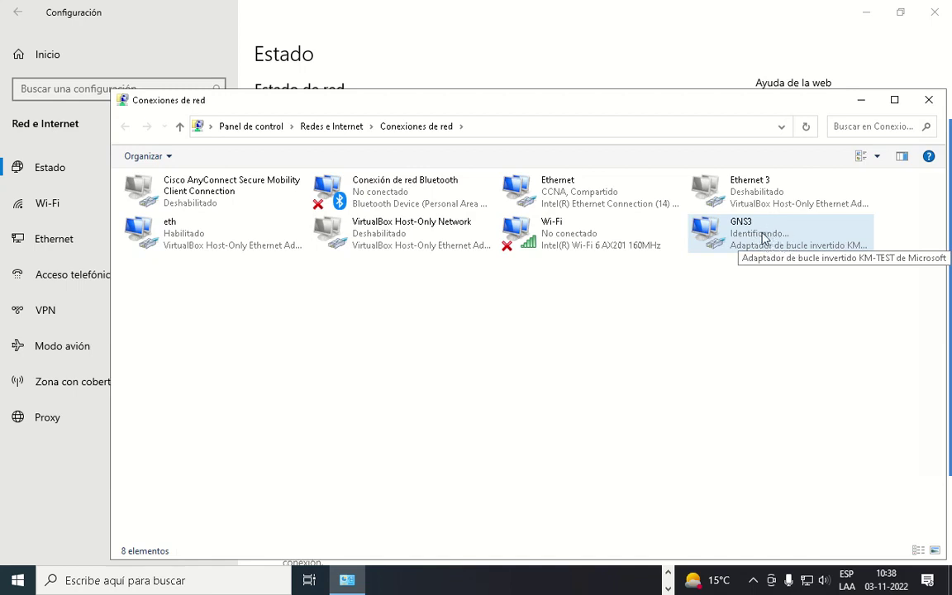
left_click(578, 194)
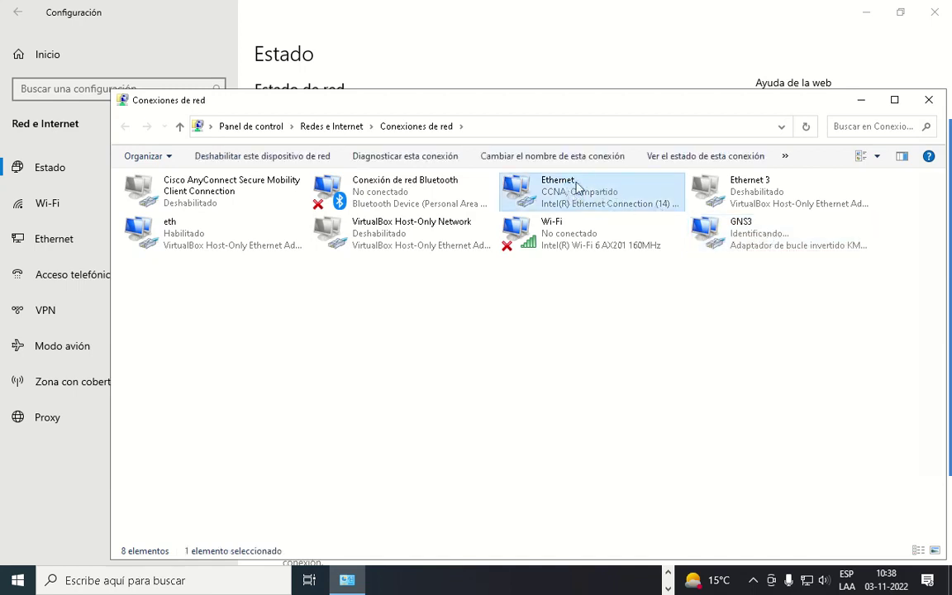
Step: Turn off internet connection sharing in the Ethernet connection's properties
right_click(569, 190)
left_click(793, 299)
right_click(610, 200)
left_click(671, 340)
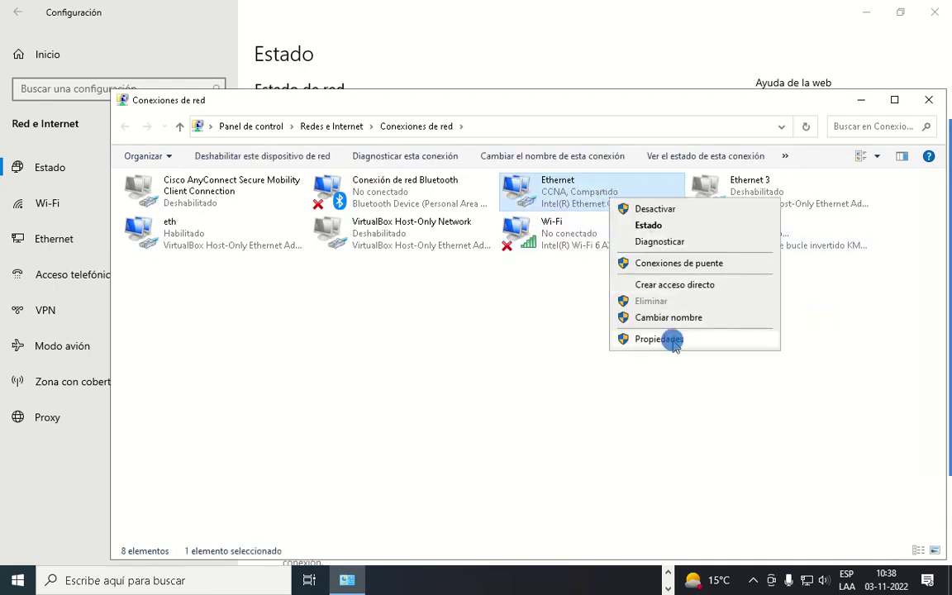
left_click(363, 486)
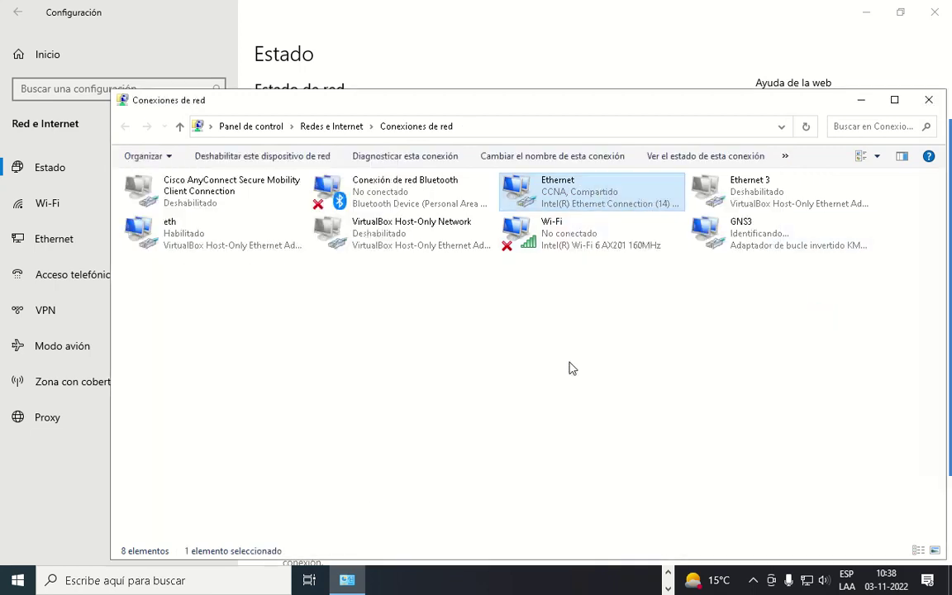
right_click(566, 191)
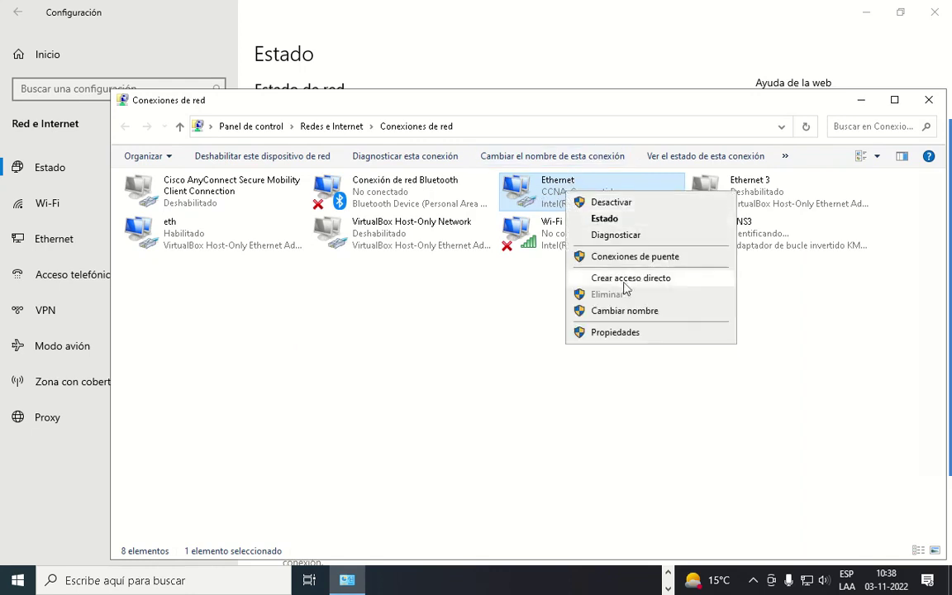
left_click(457, 213)
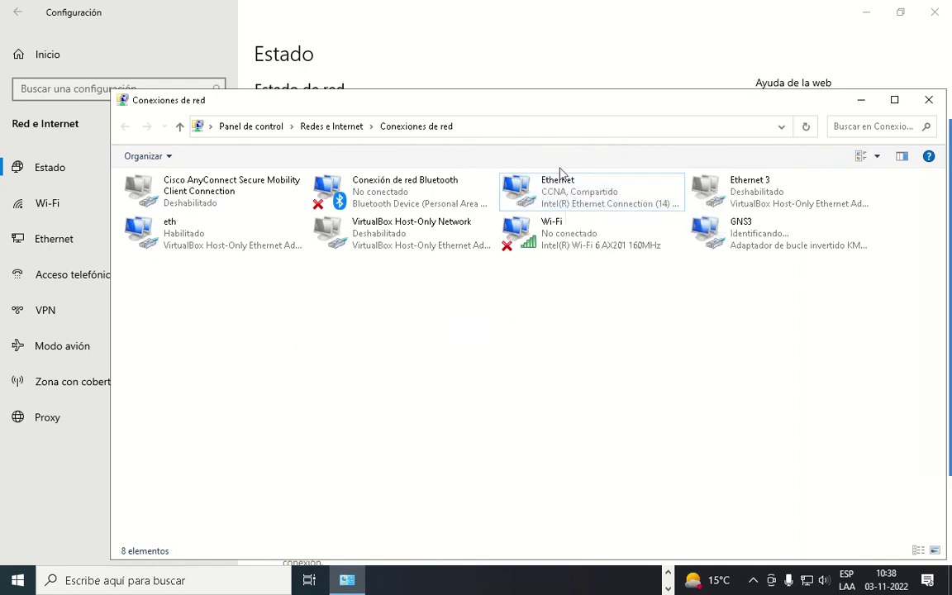
right_click(551, 195)
left_click(636, 333)
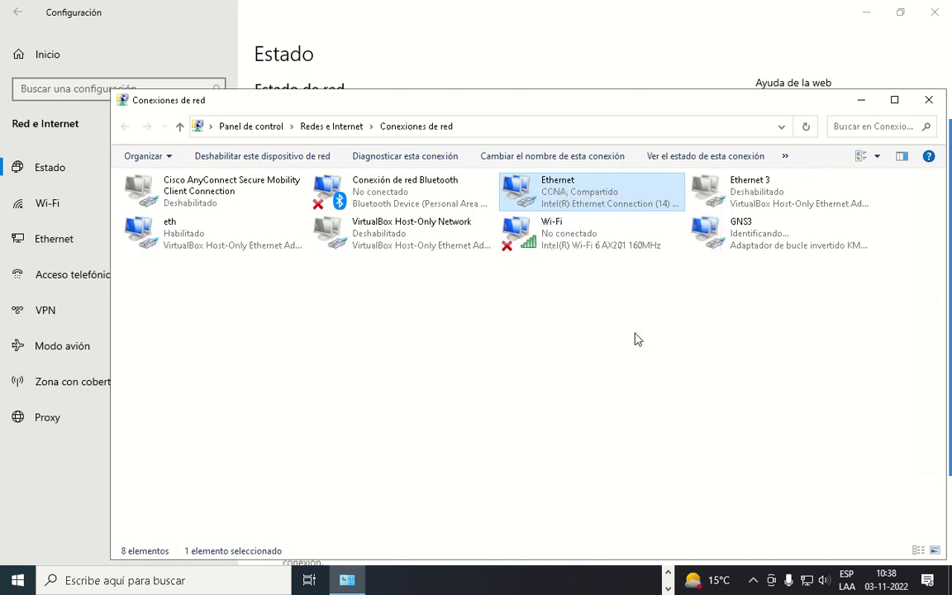
left_click(255, 194)
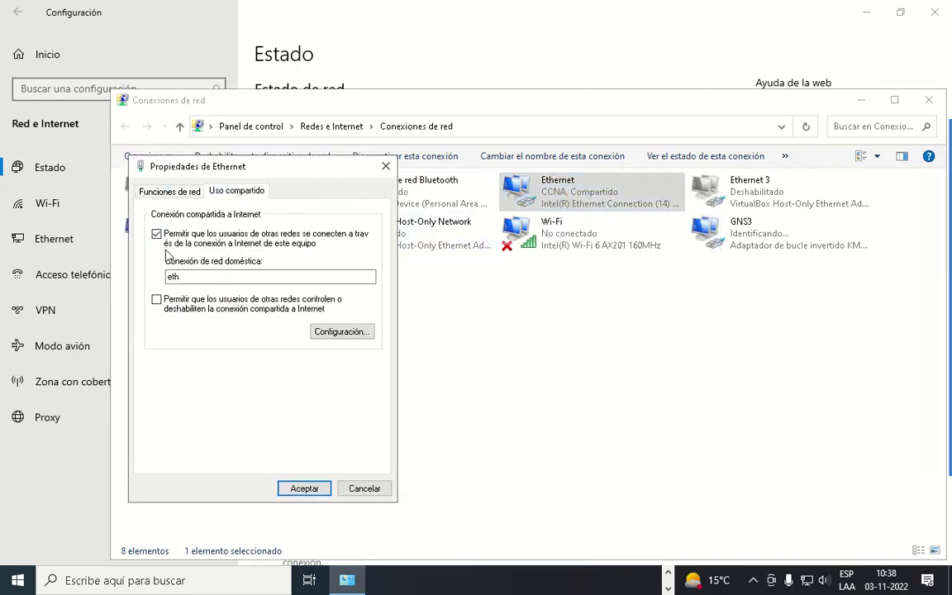
left_click(157, 234)
left_click(157, 234)
left_click(220, 276)
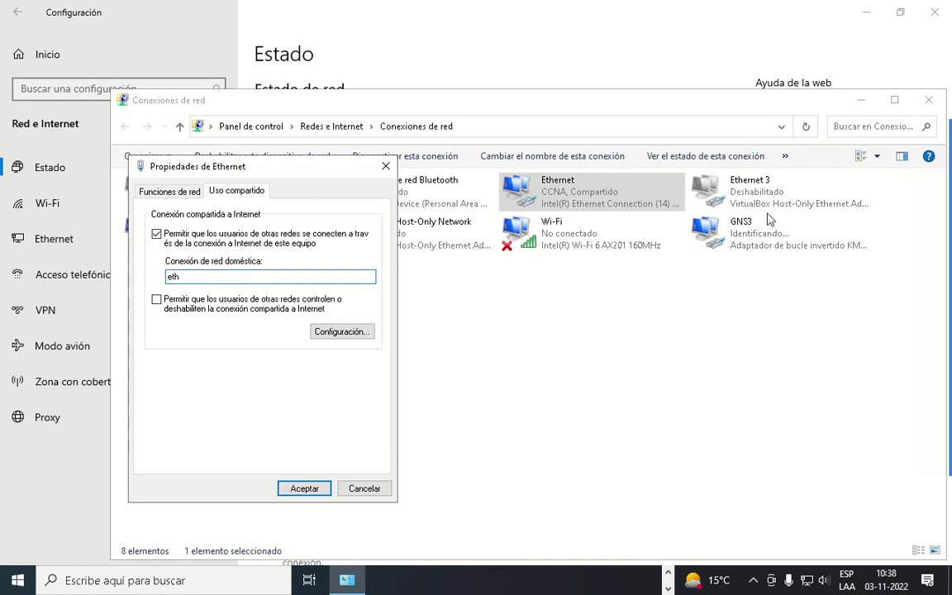
left_click(157, 235)
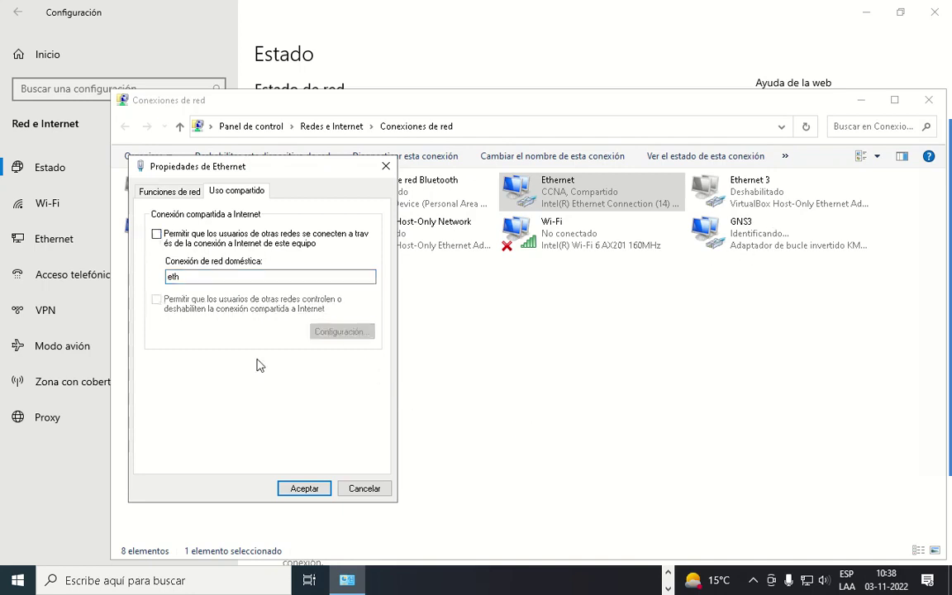
left_click(304, 487)
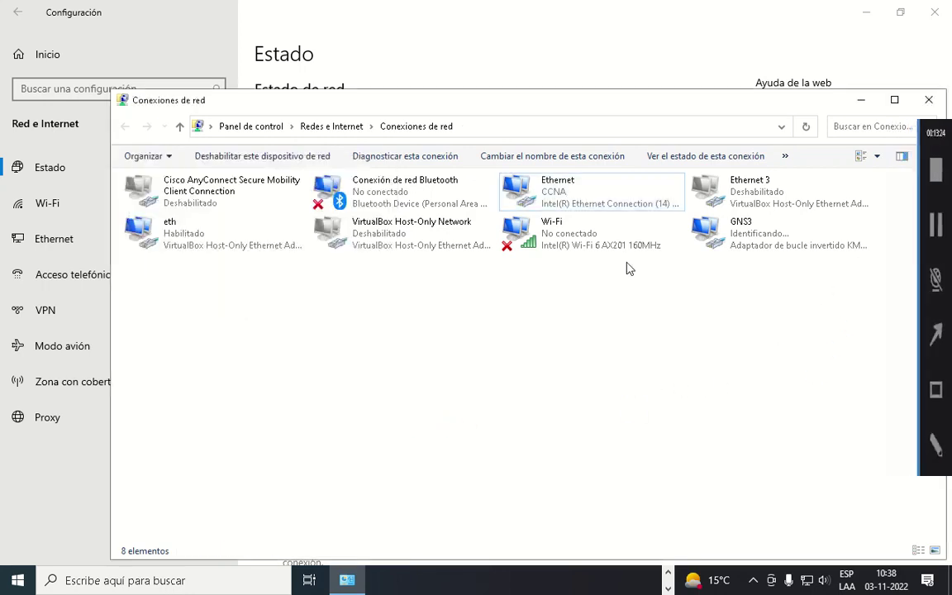
Step: Re-enable Ethernet's internet sharing with GNS3 chosen as the home network connection
right_click(552, 192)
left_click(616, 327)
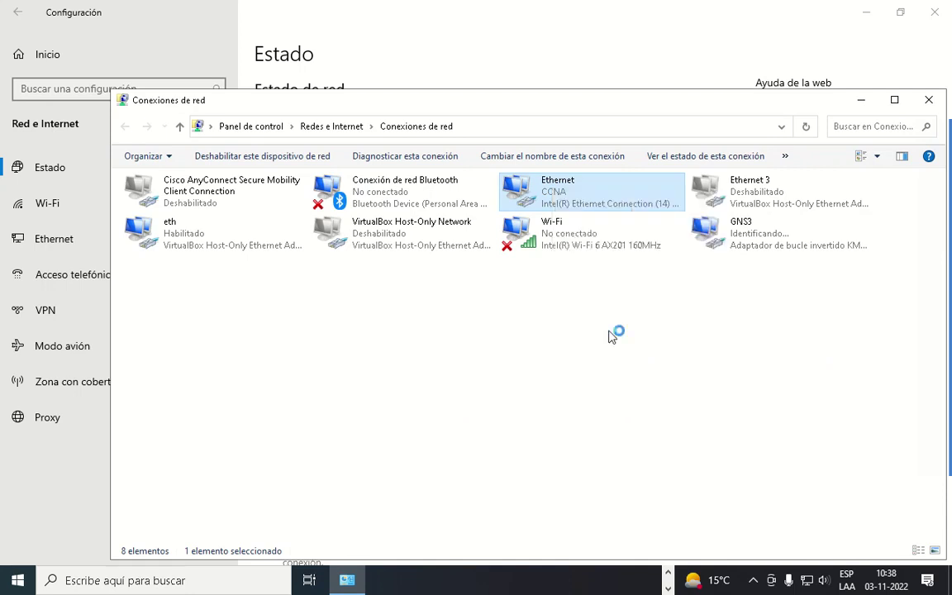
left_click(237, 190)
left_click(157, 234)
left_click(230, 276)
left_click(214, 322)
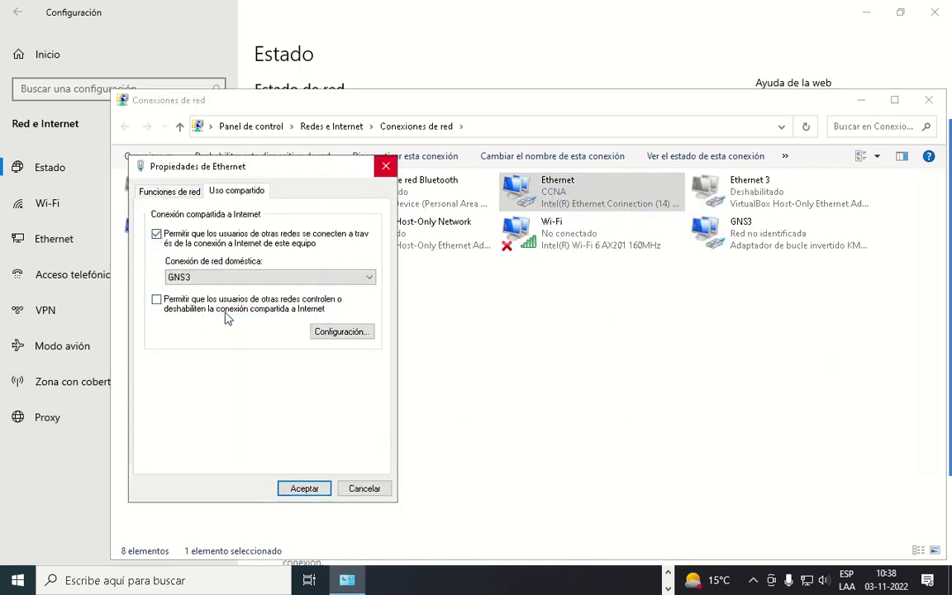
left_click(303, 487)
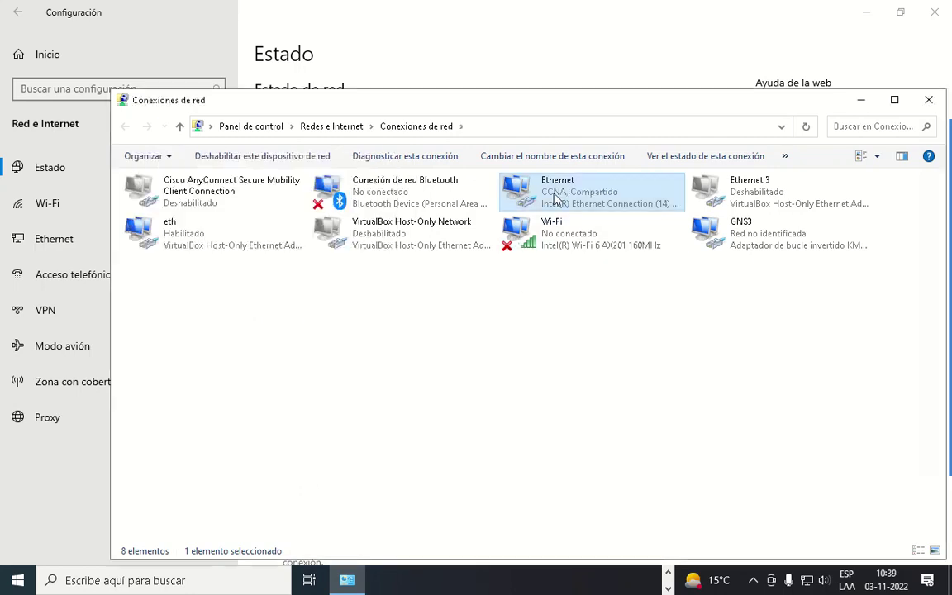
Step: Confirm the GNS3 adapter's IPv4 address is 192.168.137.1 and close its properties
right_click(759, 239)
left_click(785, 377)
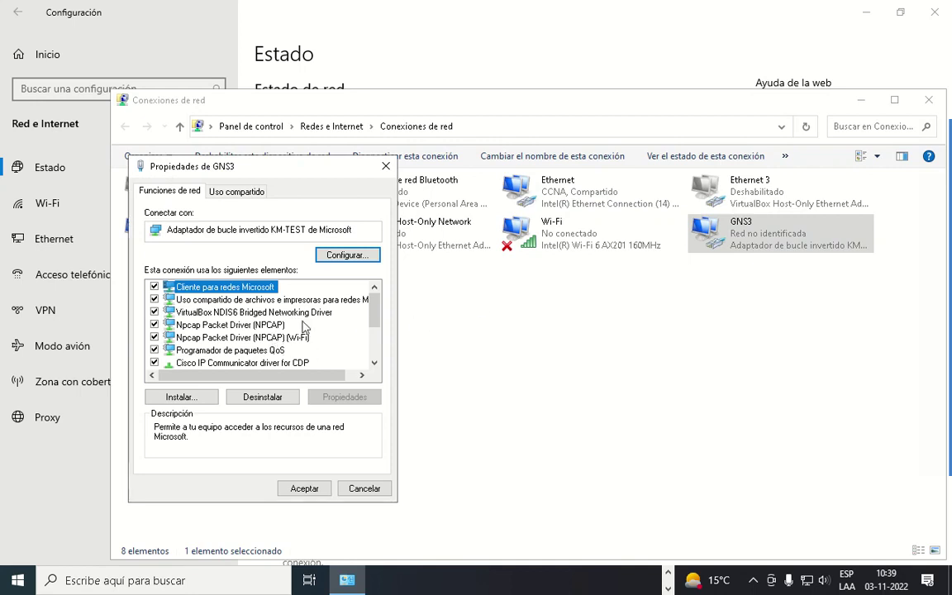
scroll(318, 298, "down", 2)
left_click(290, 300)
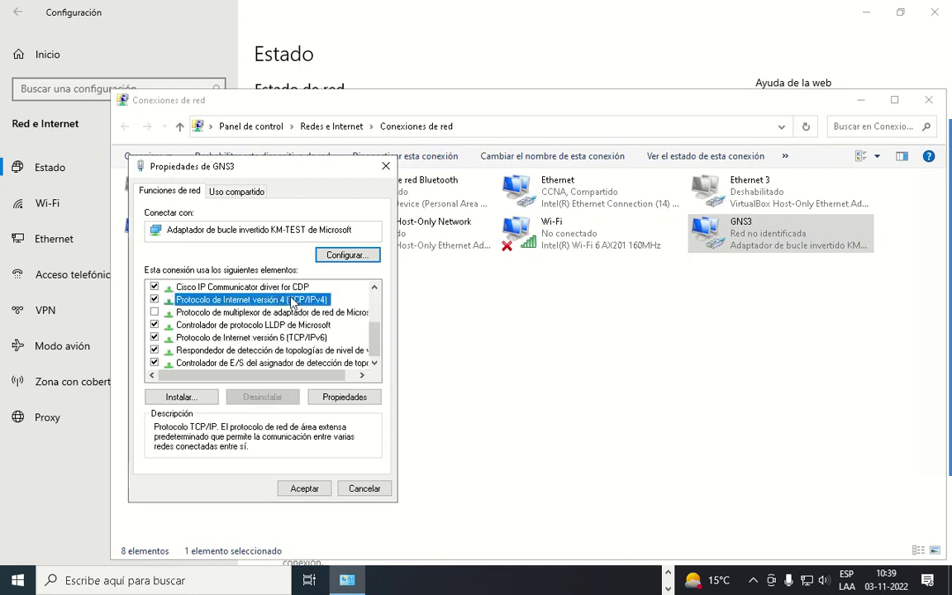
left_click(345, 396)
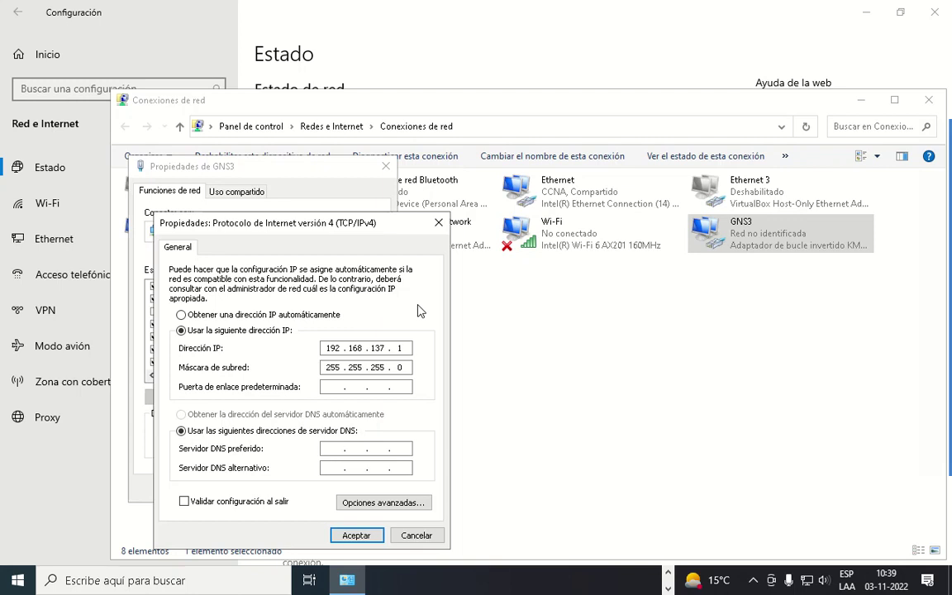
left_click(356, 535)
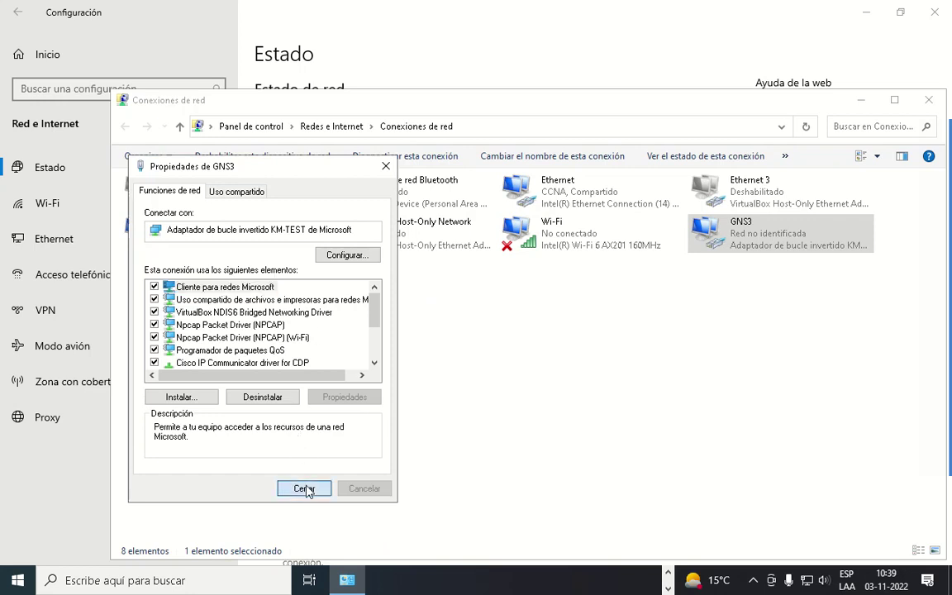
left_click(304, 488)
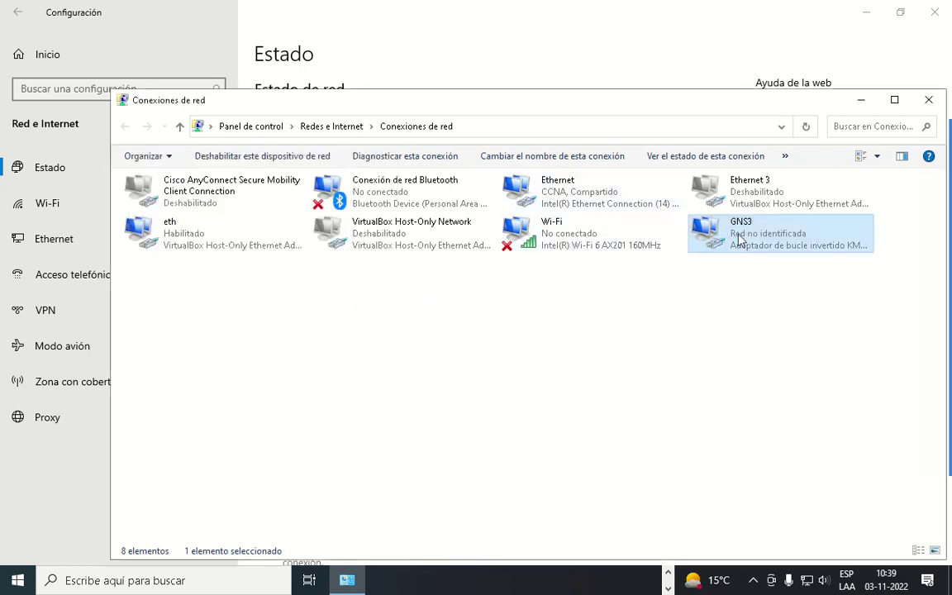
Step: Review the Ethernet connection's status details, then return to the GNS3 project
right_click(573, 180)
left_click(548, 188)
right_click(546, 191)
left_click(588, 215)
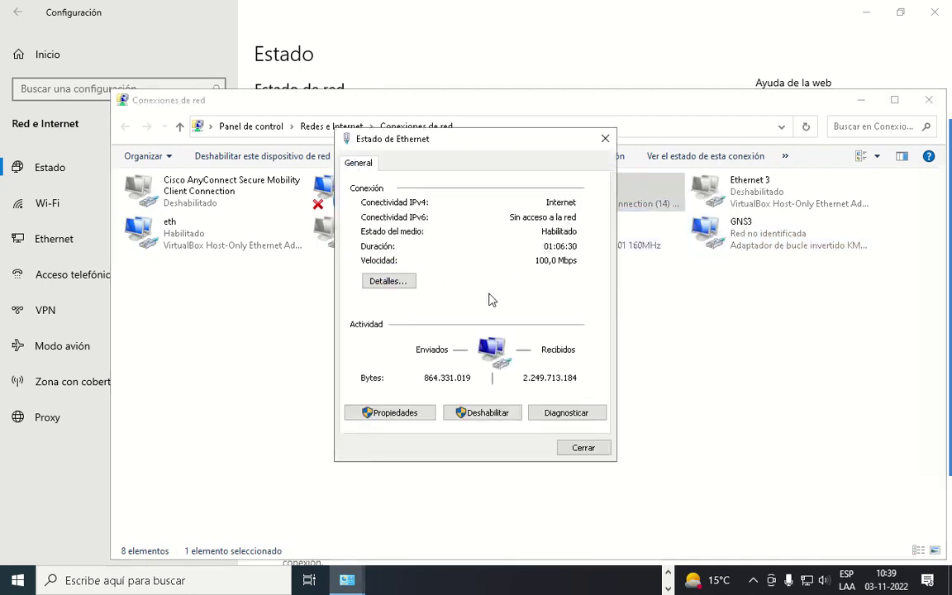
left_click(385, 281)
left_click(591, 457)
left_click(585, 448)
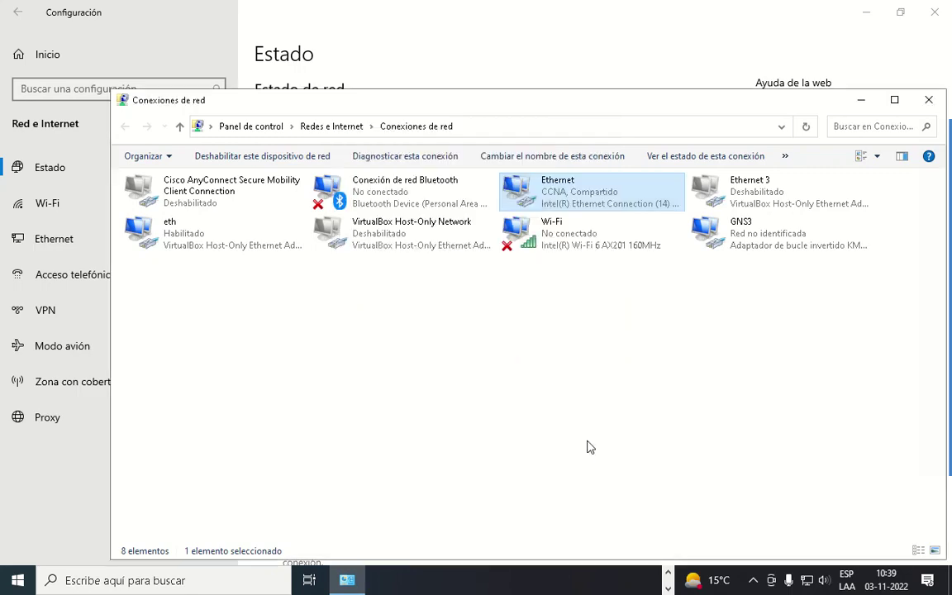
left_click(667, 571)
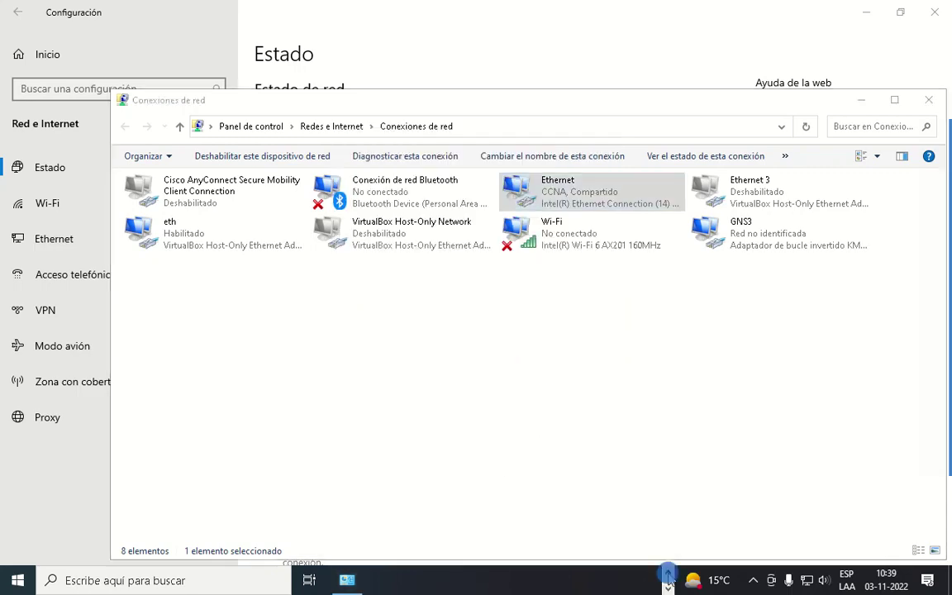
left_click(622, 583)
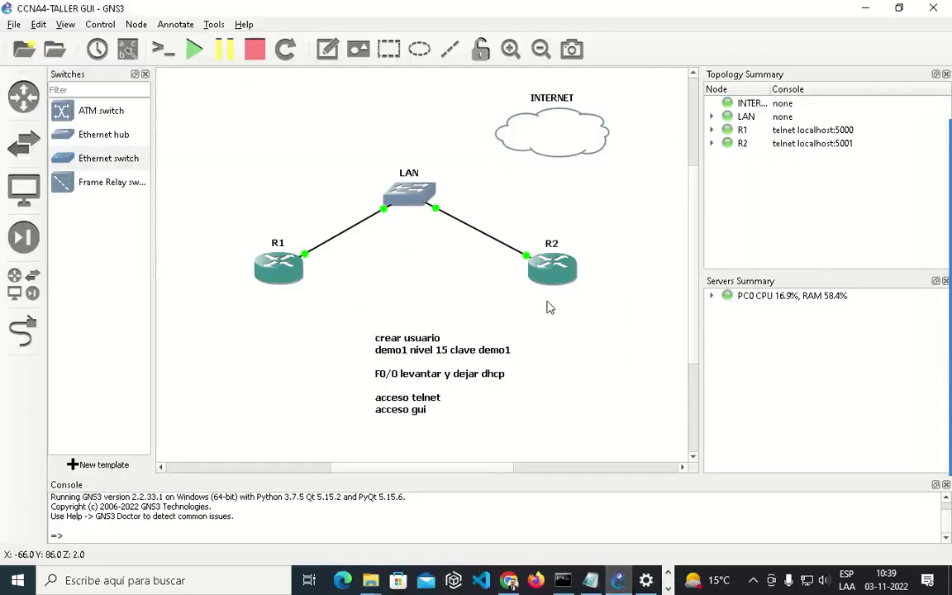
Step: Inspect the INTERNET cloud's host interfaces with special Ethernet interfaces shown, then cancel
right_click(541, 139)
left_click(599, 141)
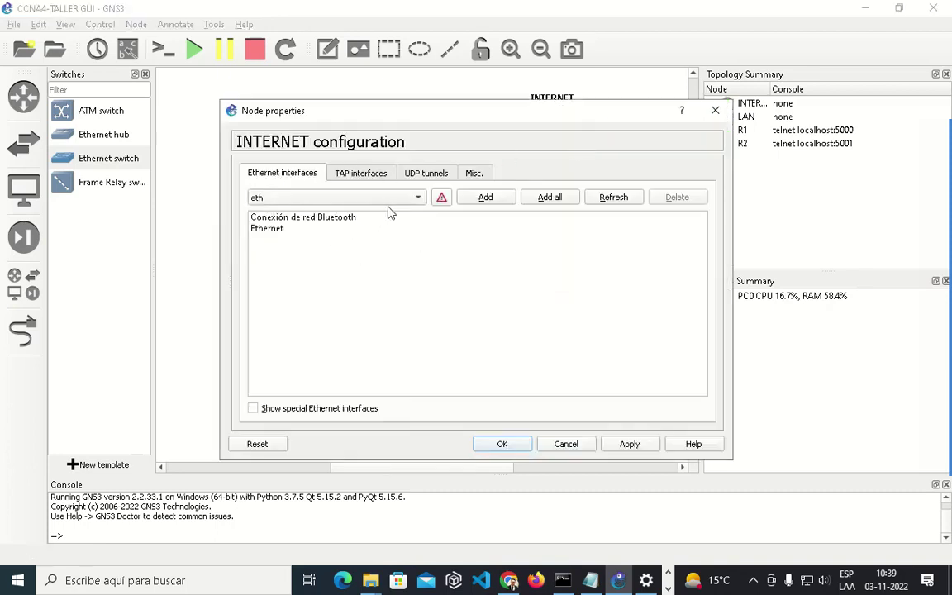
left_click(319, 411)
left_click(354, 197)
left_click(392, 243)
left_click(308, 198)
left_click(331, 257)
left_click(566, 443)
Step: Recheck the INTERNET cloud's interface list a second time and close without saving
right_click(569, 146)
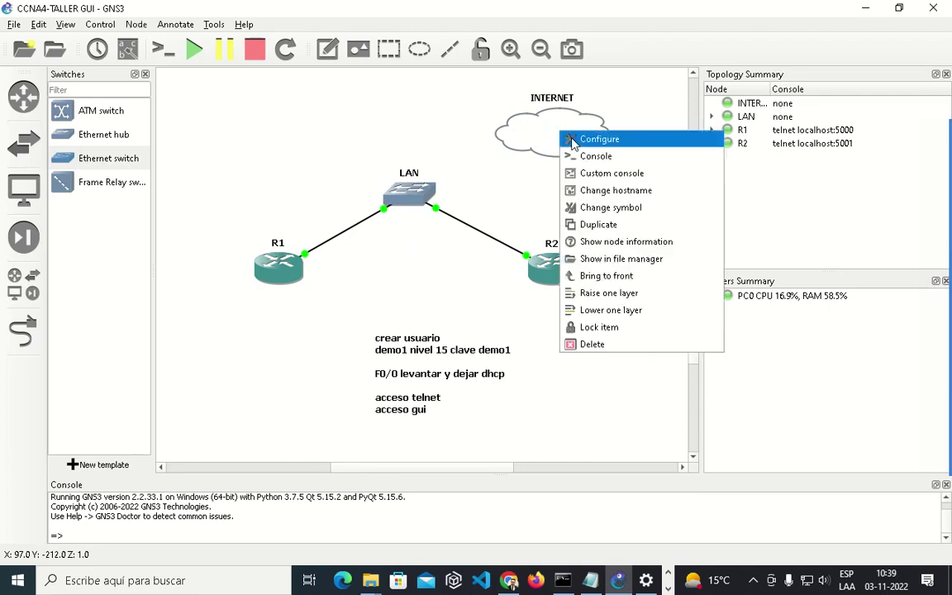
left_click(574, 144)
left_click(306, 407)
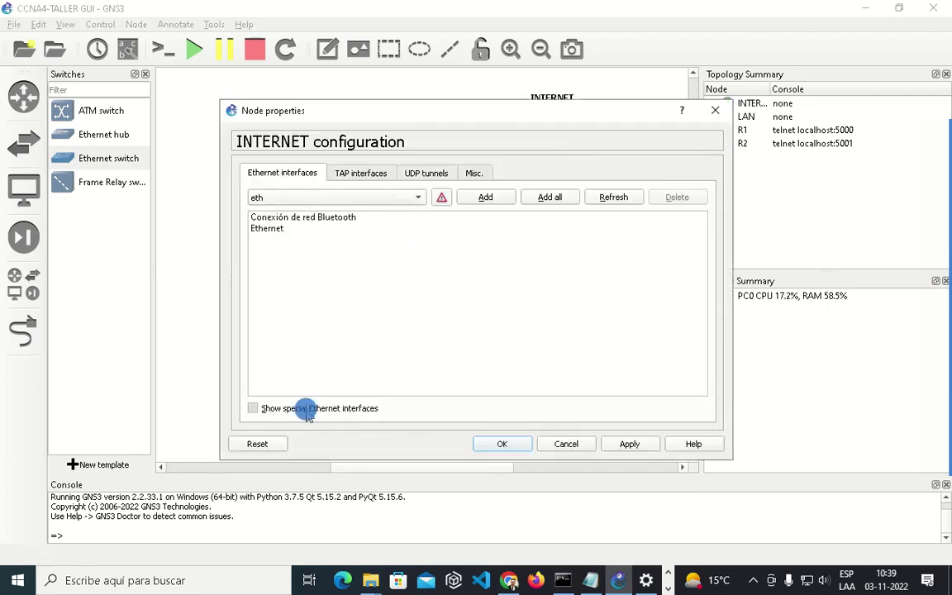
left_click(346, 196)
left_click(388, 246)
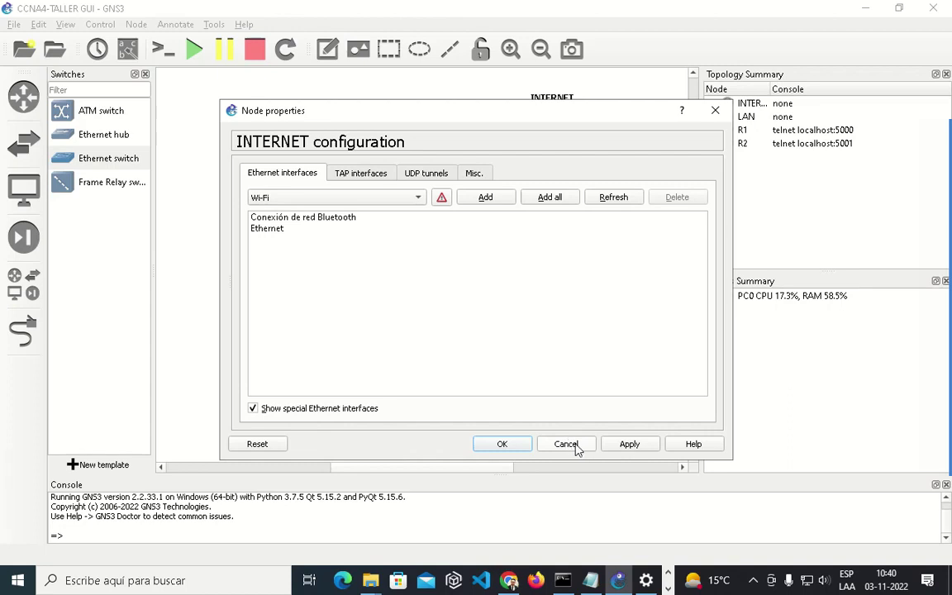
left_click(561, 443)
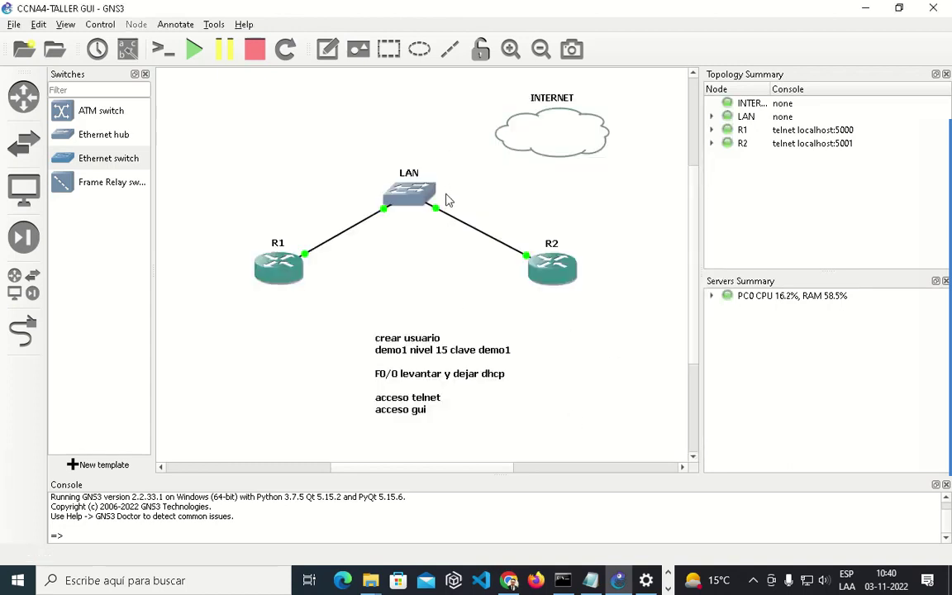
Step: Stop routers R1 and R2
right_click(279, 269)
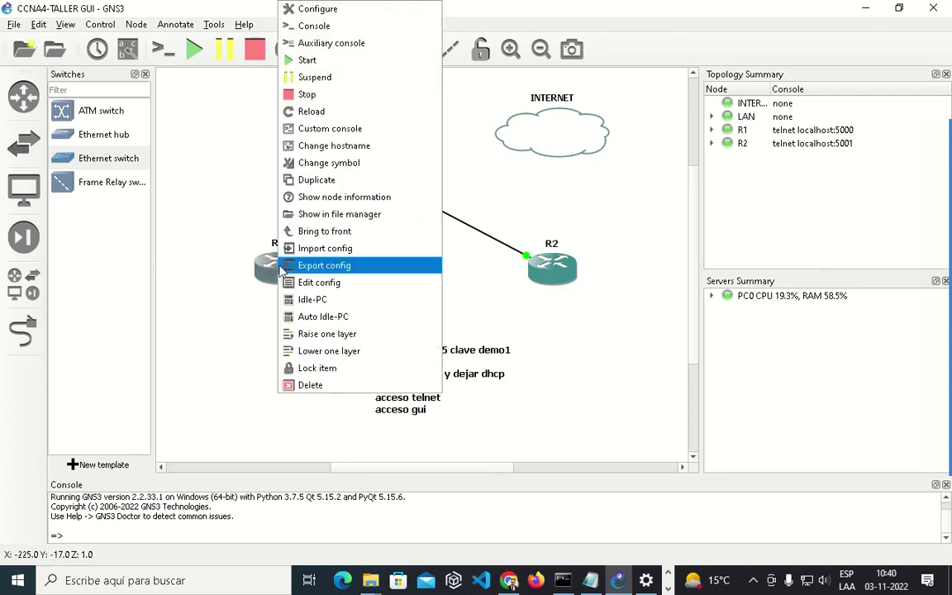
left_click(314, 95)
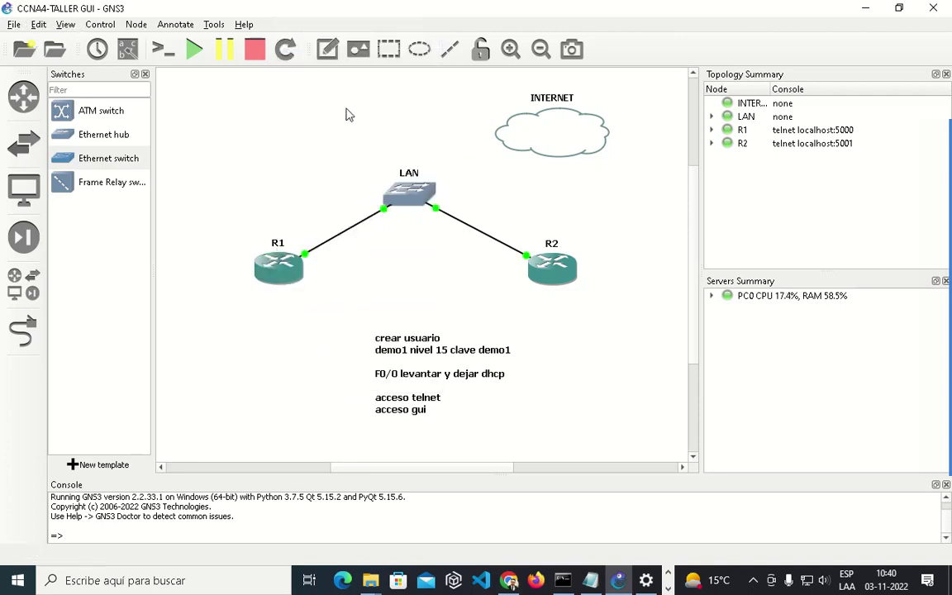
right_click(570, 282)
left_click(590, 92)
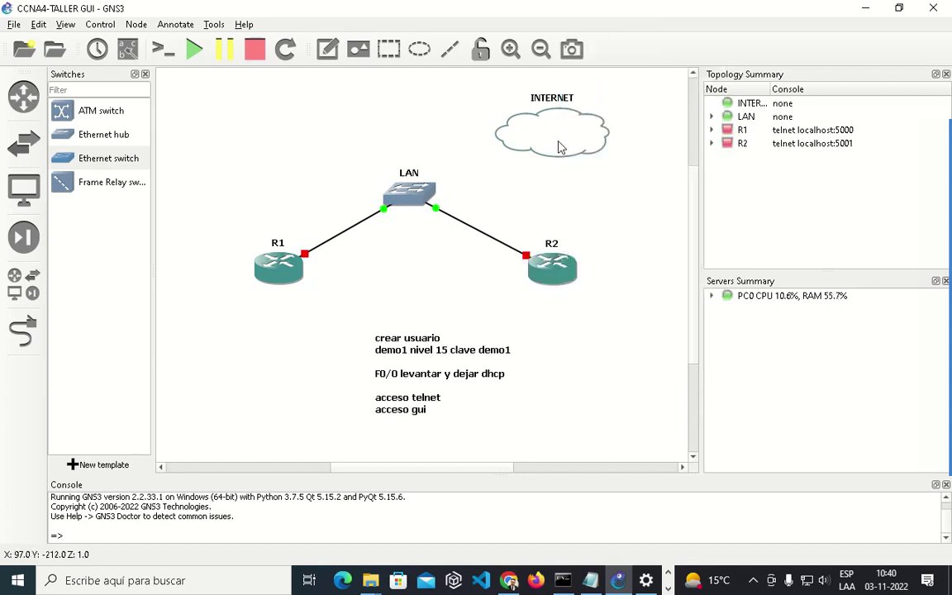
Step: Quit GNS3 via the File menu and relaunch it
left_click(14, 24)
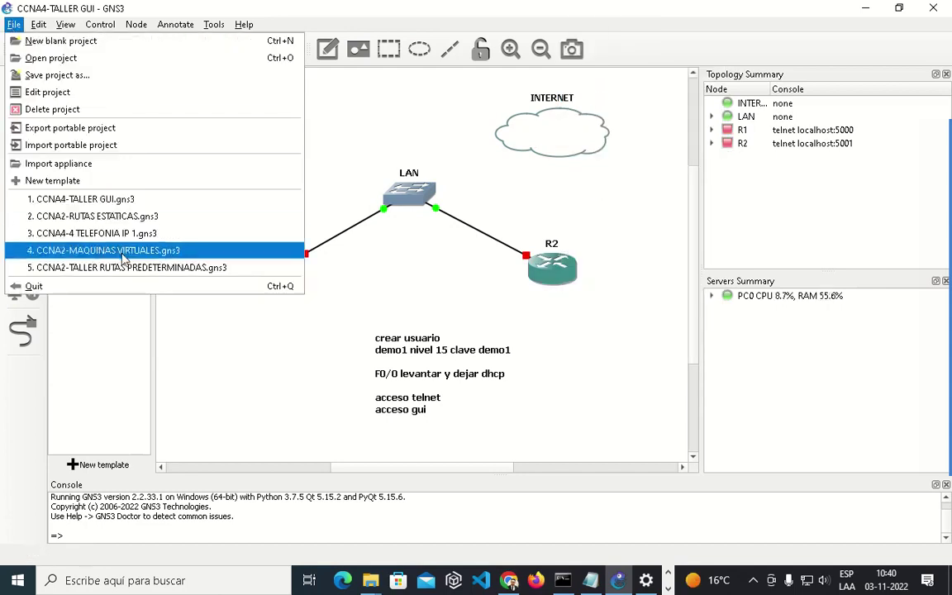
left_click(122, 285)
left_click(470, 305)
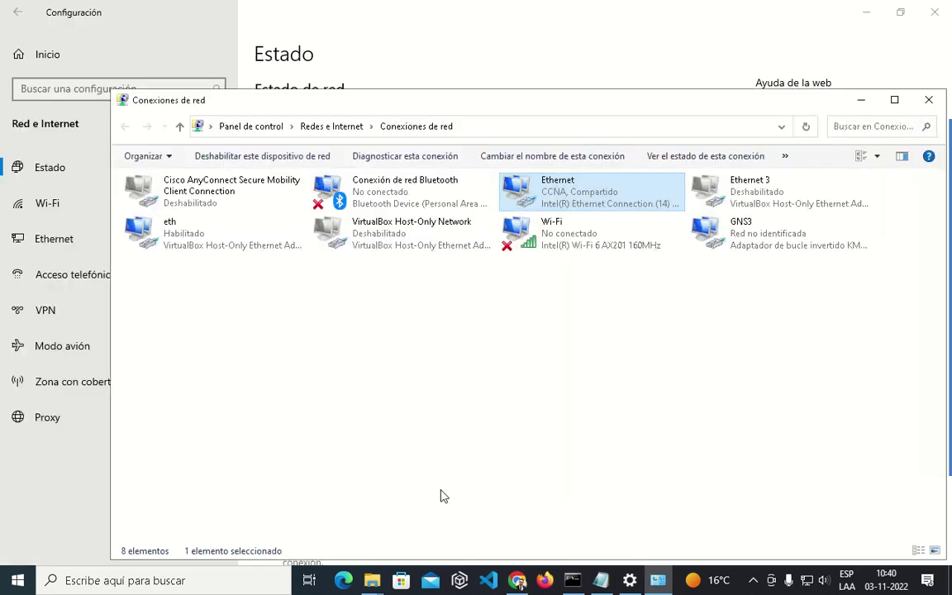
left_click(440, 496)
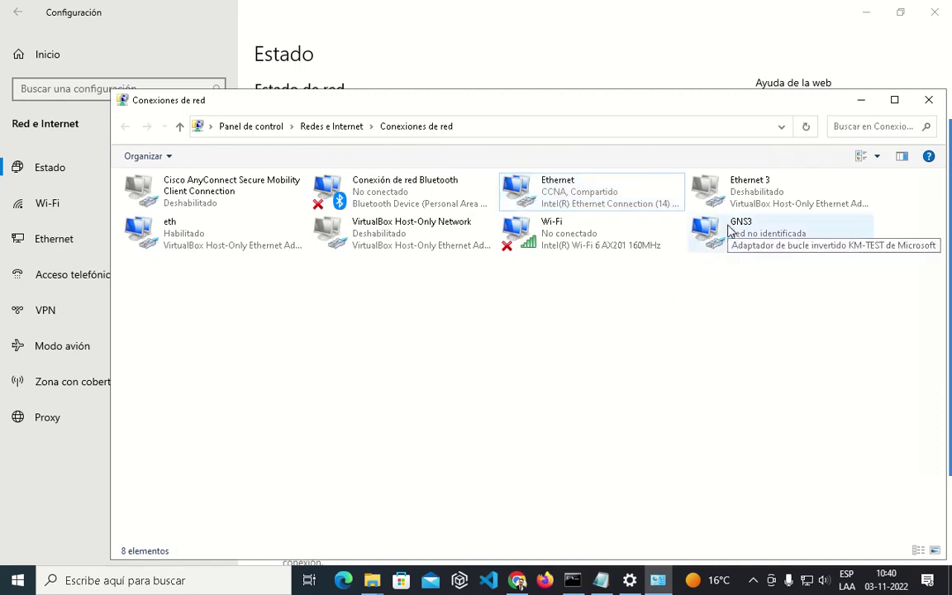
left_click(919, 223)
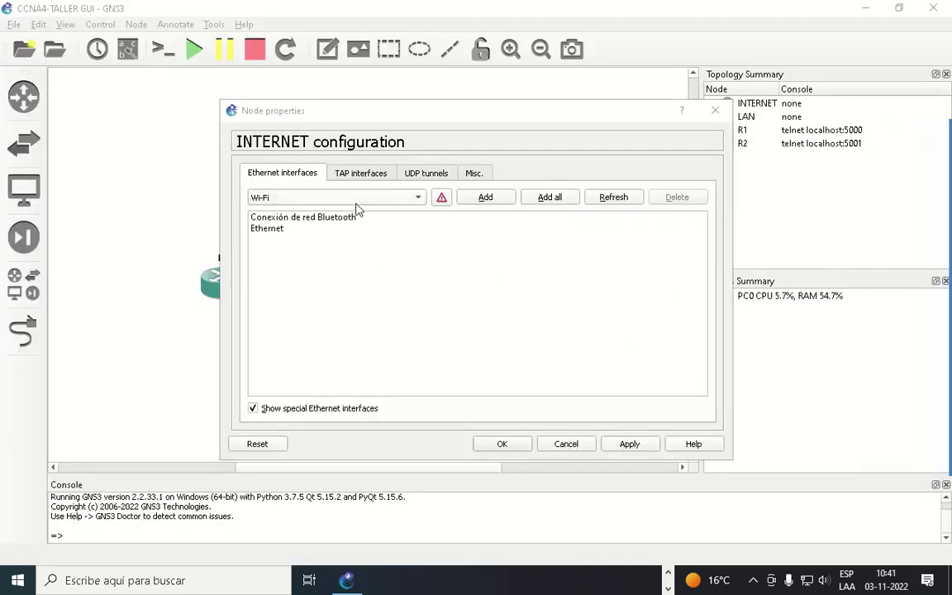
Step: Add the GNS3 loopback adapter to the INTERNET cloud's interfaces and save
left_click(351, 200)
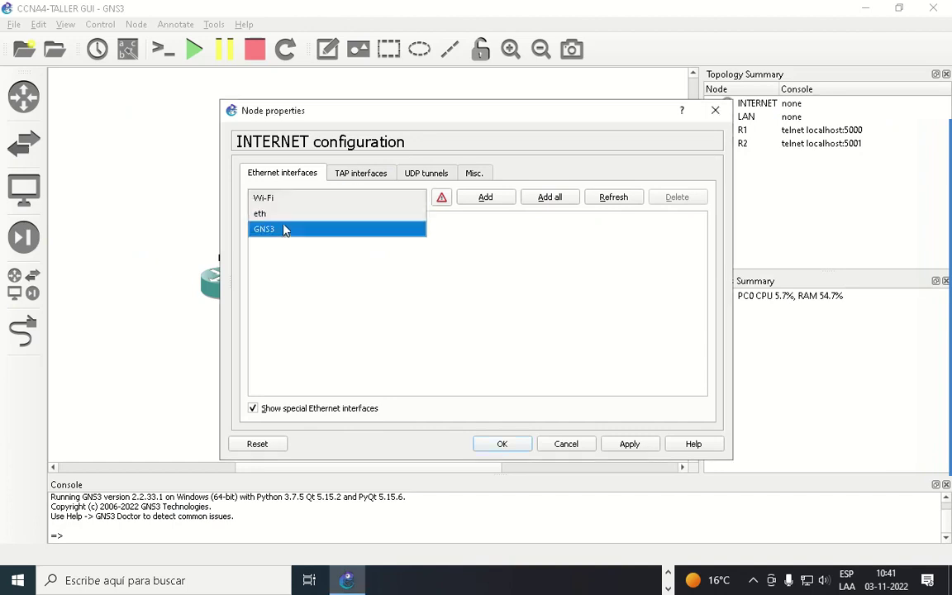
left_click(278, 228)
left_click(459, 200)
left_click(262, 239)
left_click(501, 444)
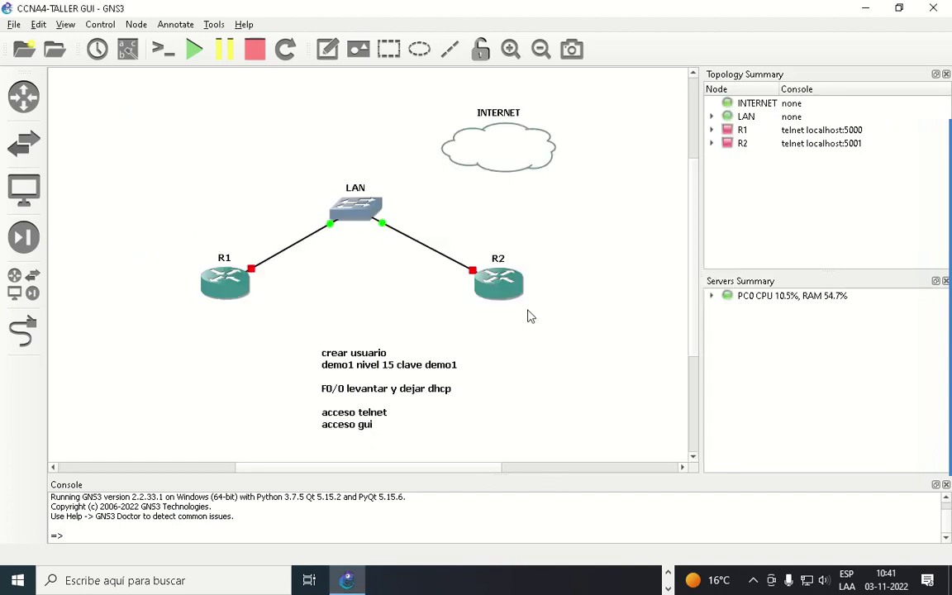
Step: Link the INTERNET cloud's GNS3 port to LAN switch port Ethernet3
left_click(36, 332)
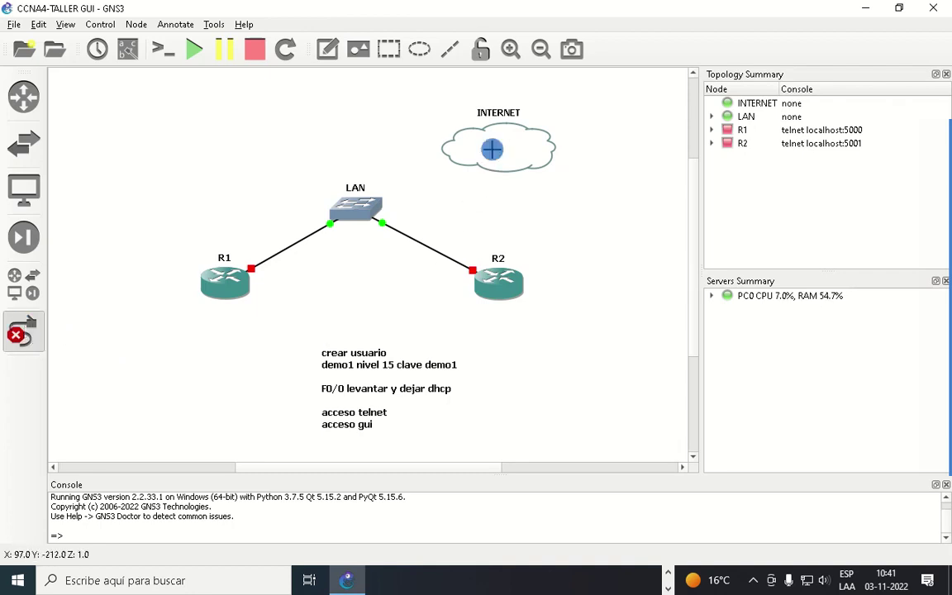
left_click(493, 151)
left_click(512, 193)
left_click(355, 208)
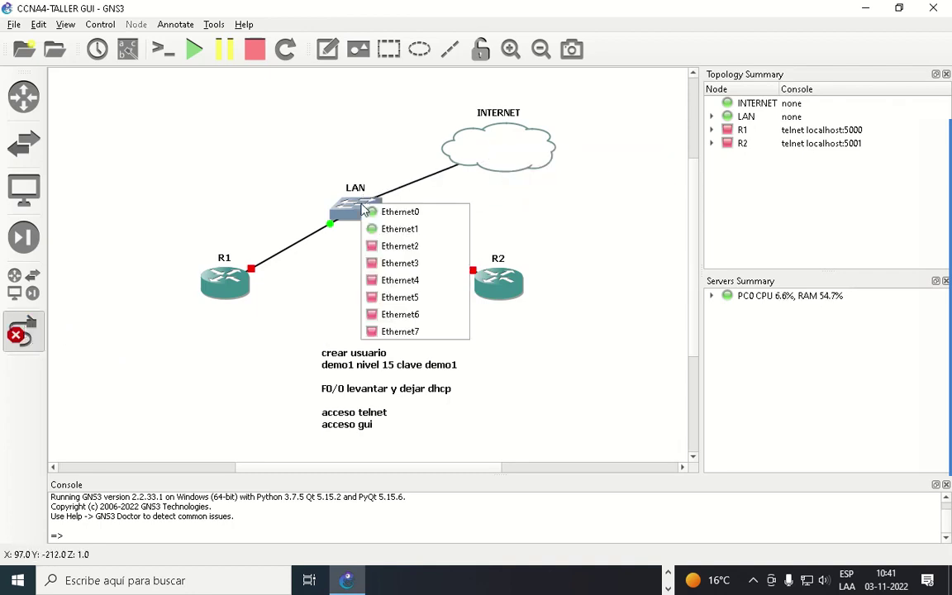
left_click(403, 261)
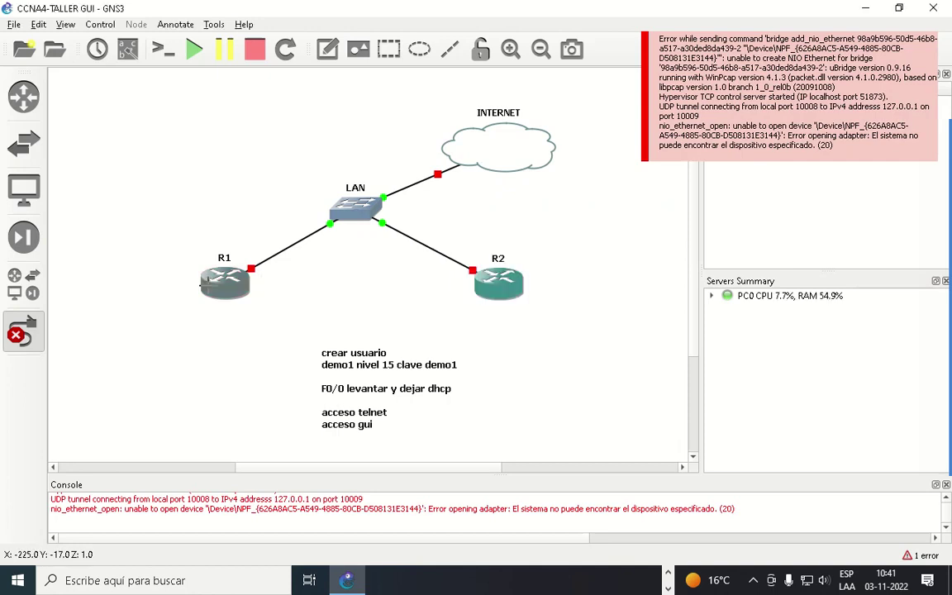
left_click(19, 332)
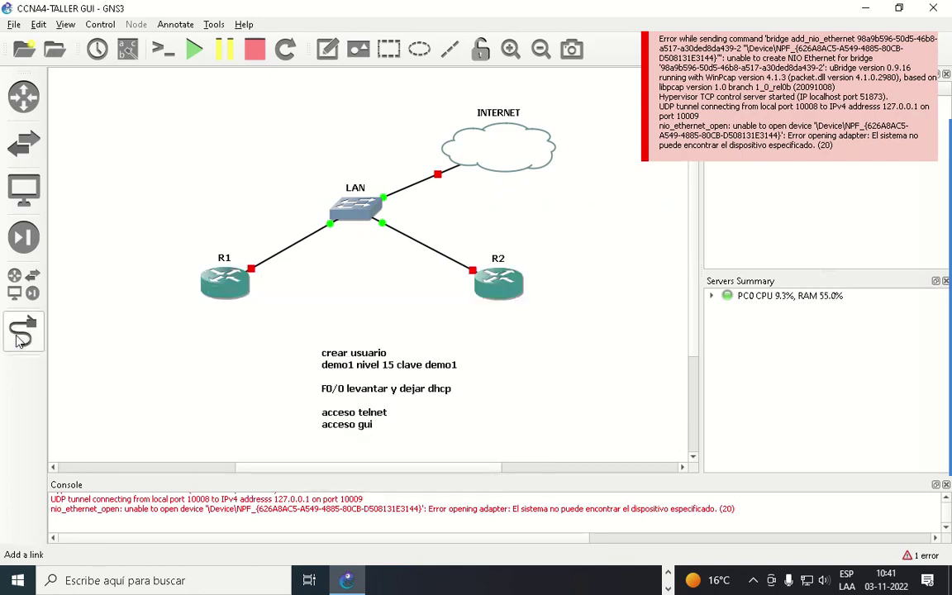
Step: Delete the LAN–INTERNET link and relink the cloud's Ethernet adapter to a free LAN port
right_click(419, 187)
left_click(443, 259)
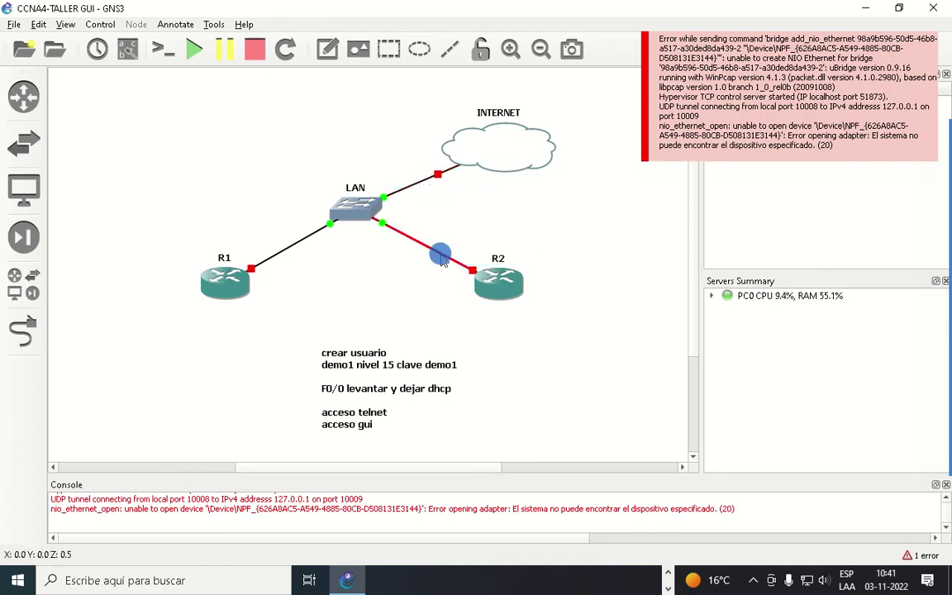
left_click(23, 330)
left_click(476, 147)
left_click(487, 153)
left_click(363, 201)
left_click(399, 299)
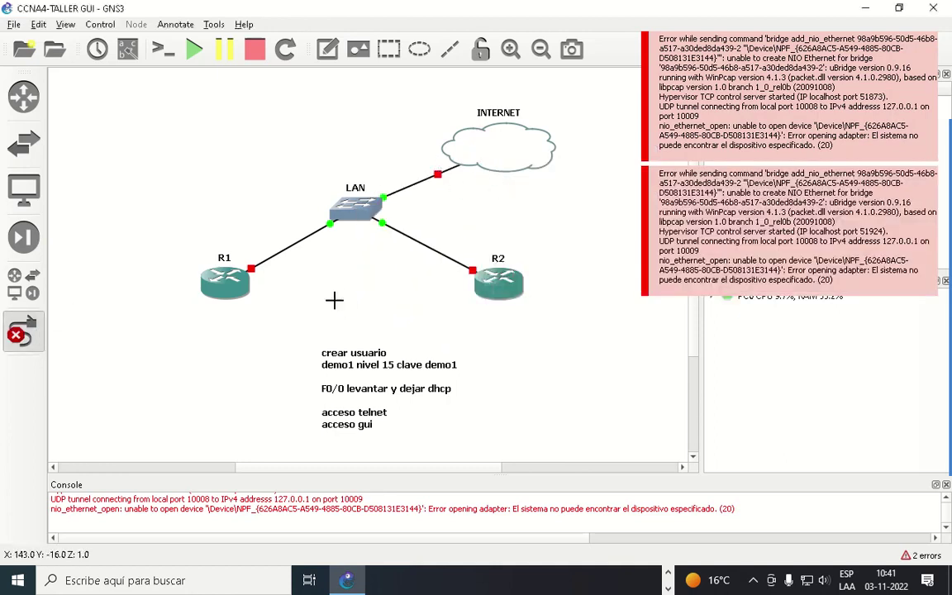
left_click(24, 327)
Step: Delete that link again and connect LAN Ethernet3 to the INTERNET cloud's GNS3 adapter
left_click(505, 149)
right_click(506, 151)
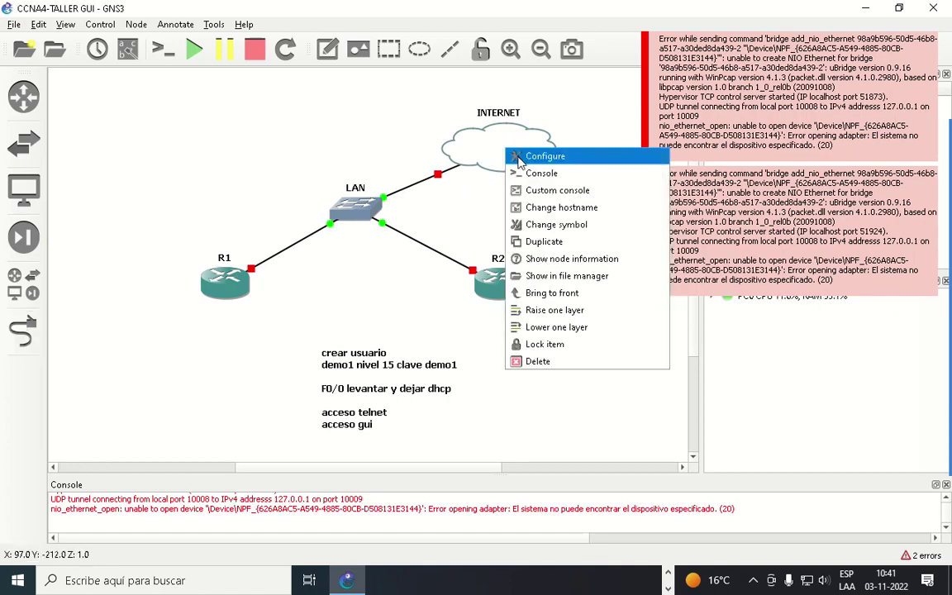
left_click(420, 184)
right_click(419, 184)
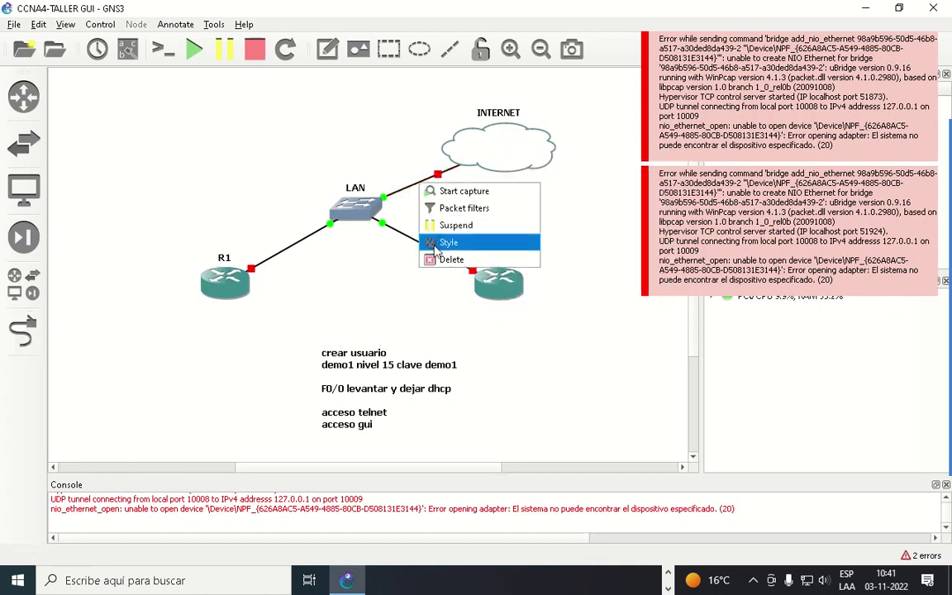
left_click(440, 260)
left_click(24, 329)
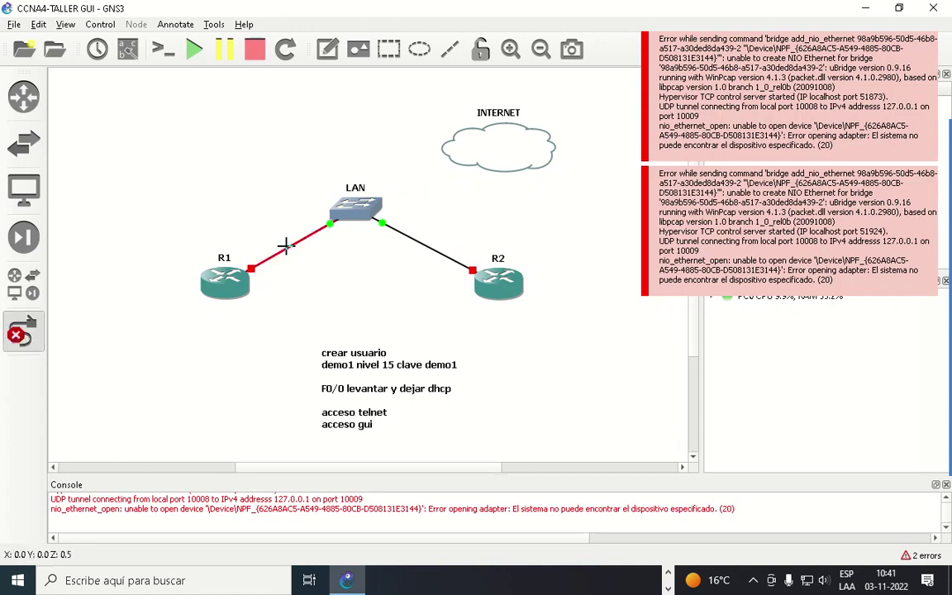
left_click(351, 204)
left_click(405, 265)
left_click(505, 150)
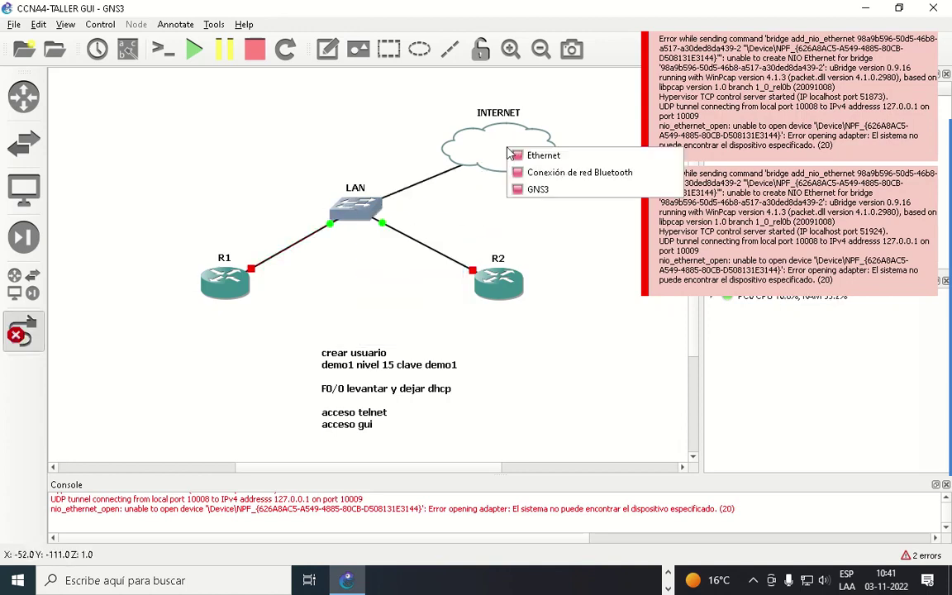
left_click(544, 191)
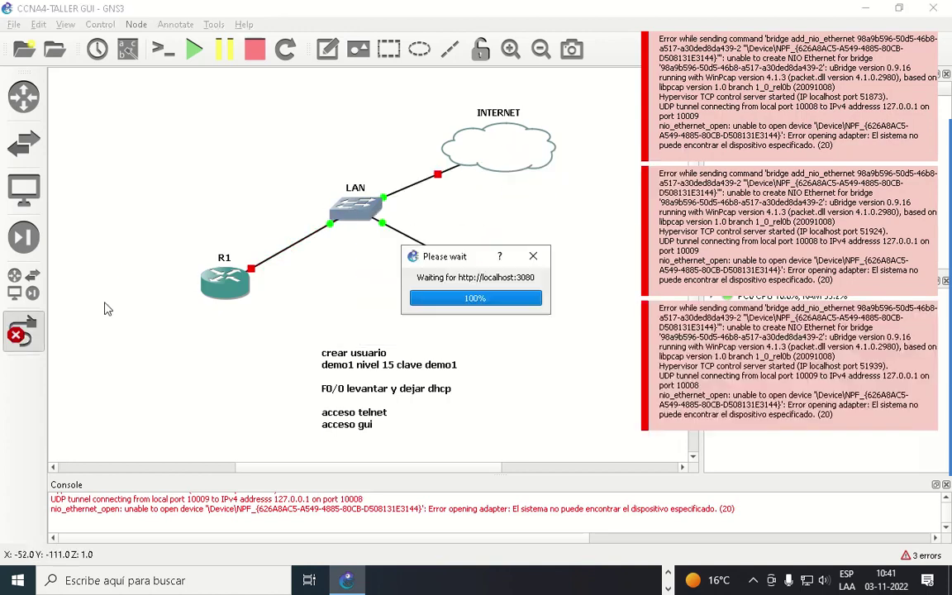